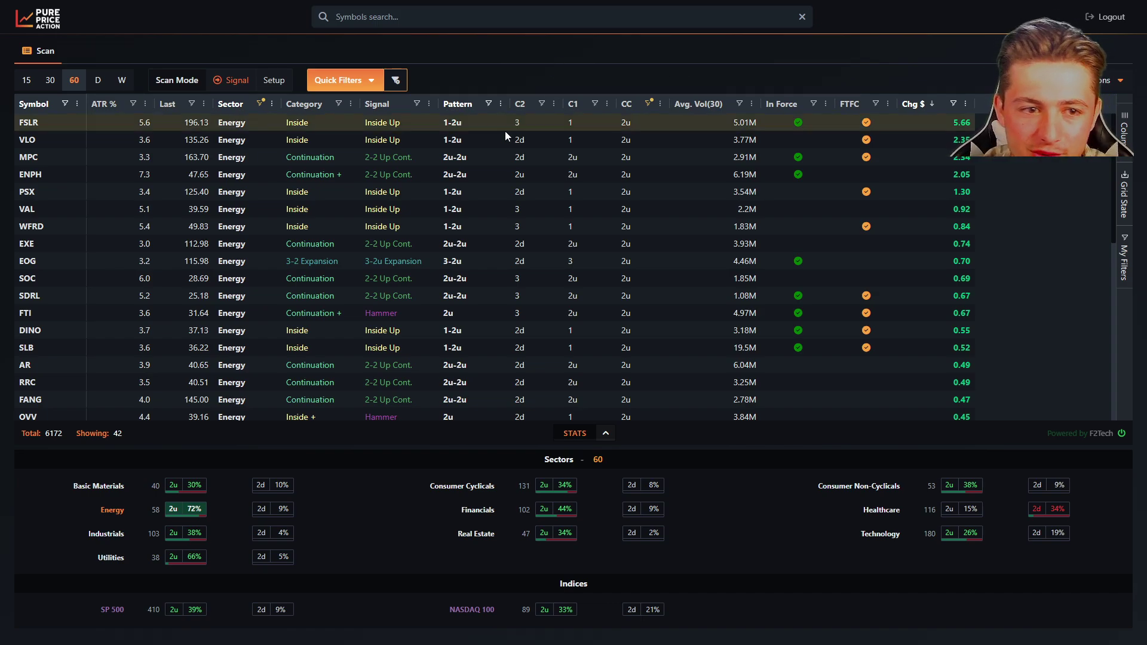
Step: Reset all filters, step through the 15, 30, 60 and D timeframes, and settle on W
click(397, 80)
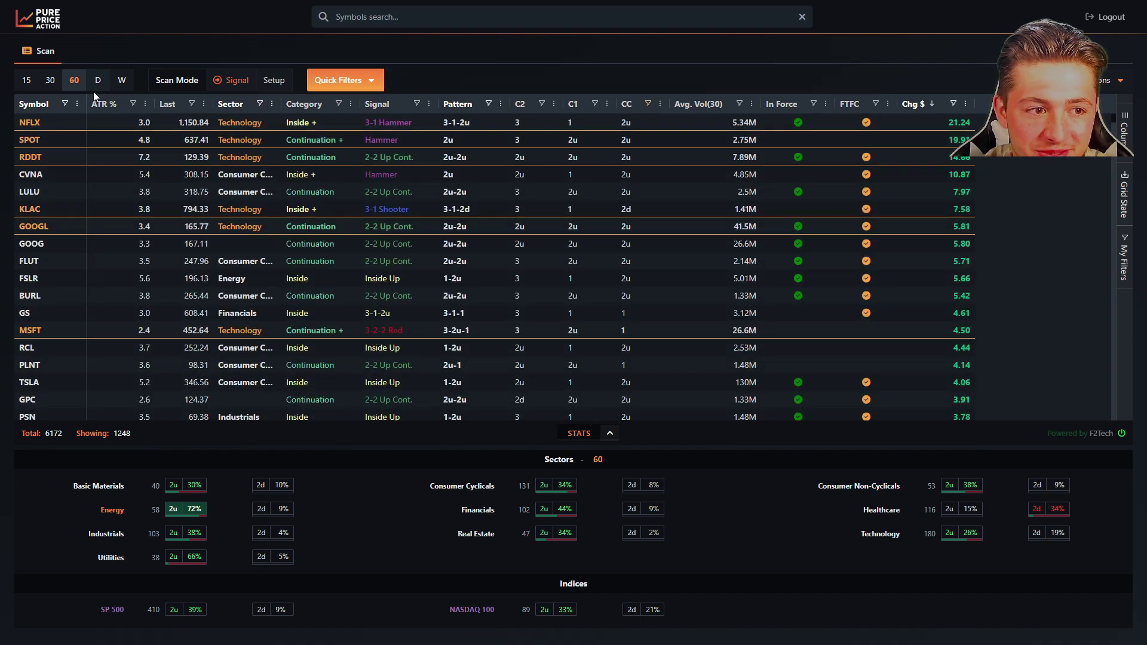
click(26, 80)
click(50, 80)
click(75, 80)
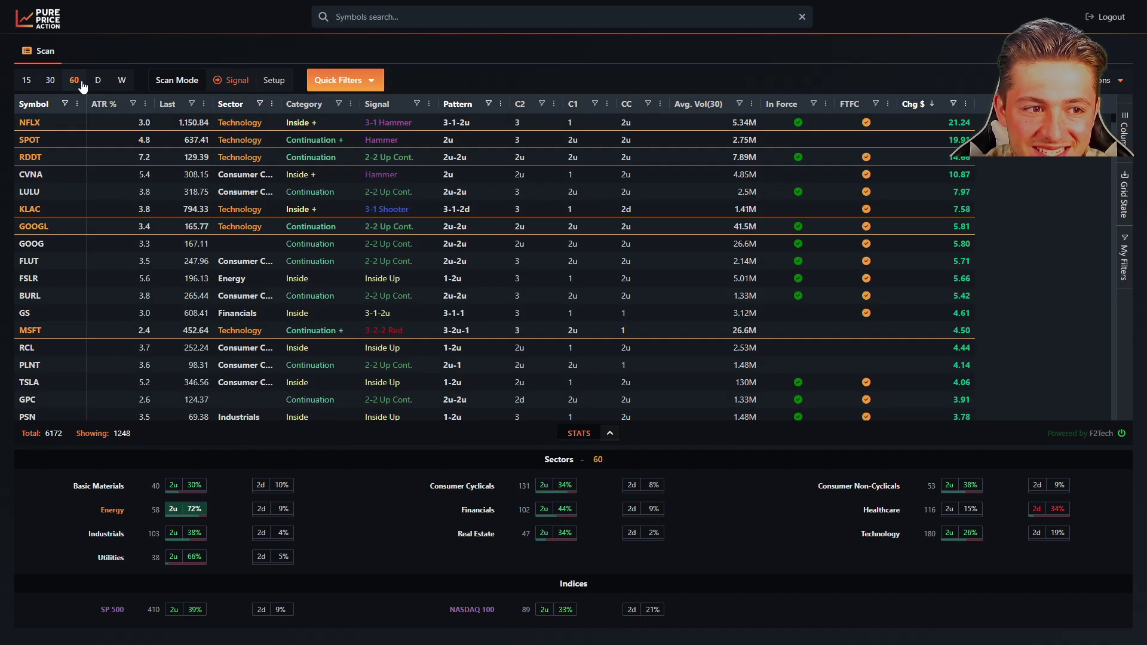
click(98, 82)
click(120, 82)
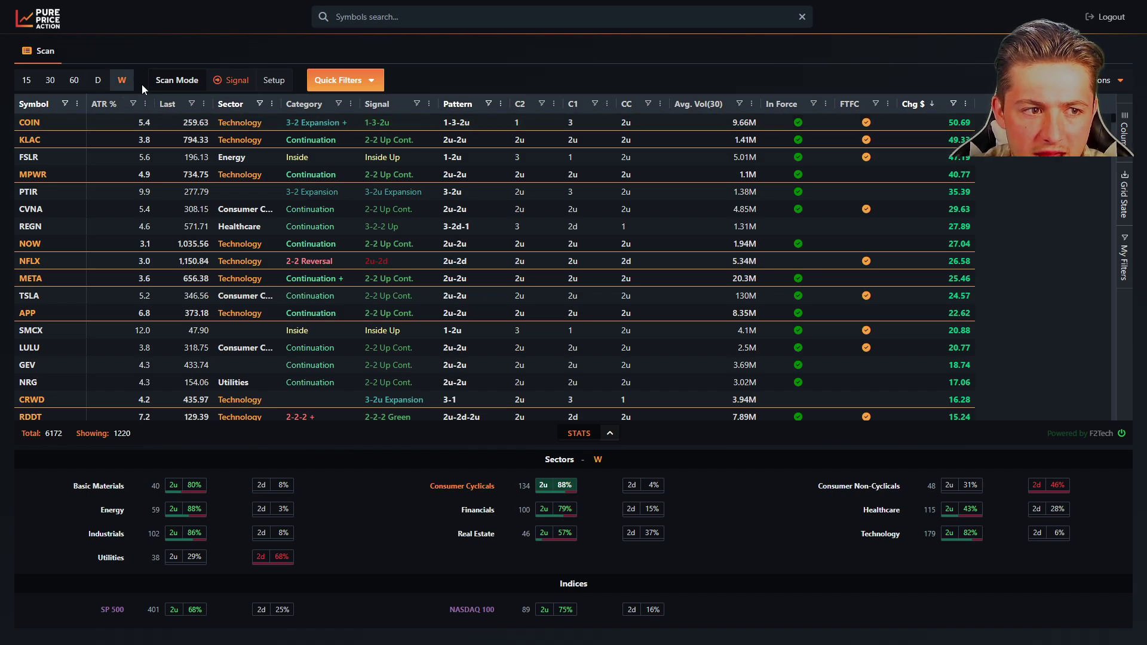
click(98, 80)
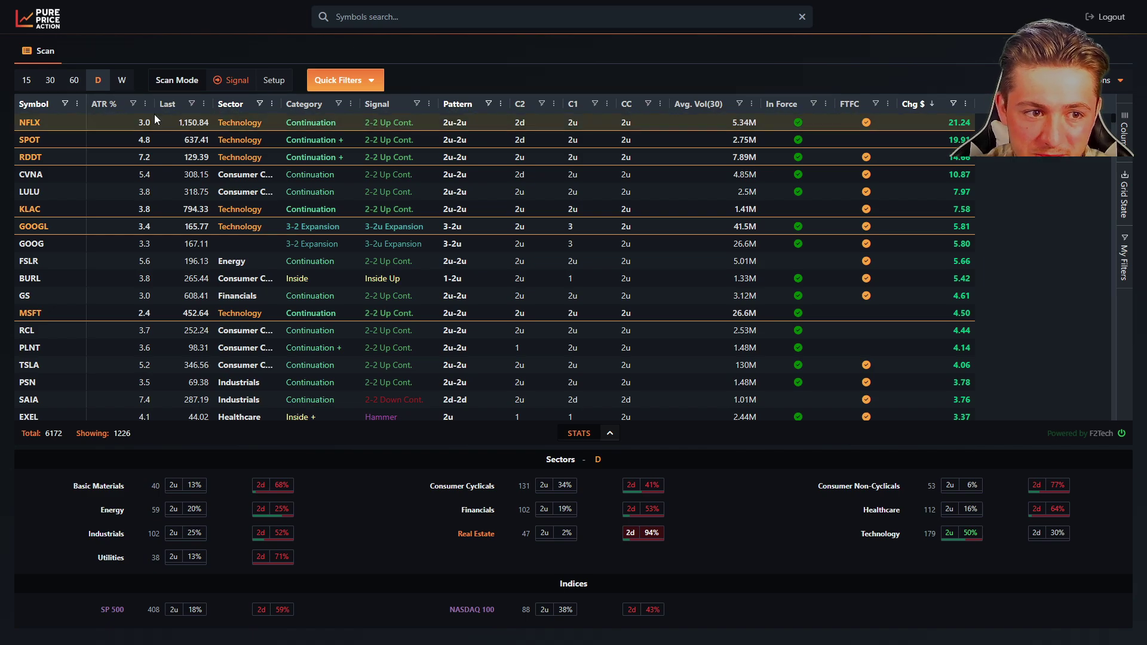
click(121, 81)
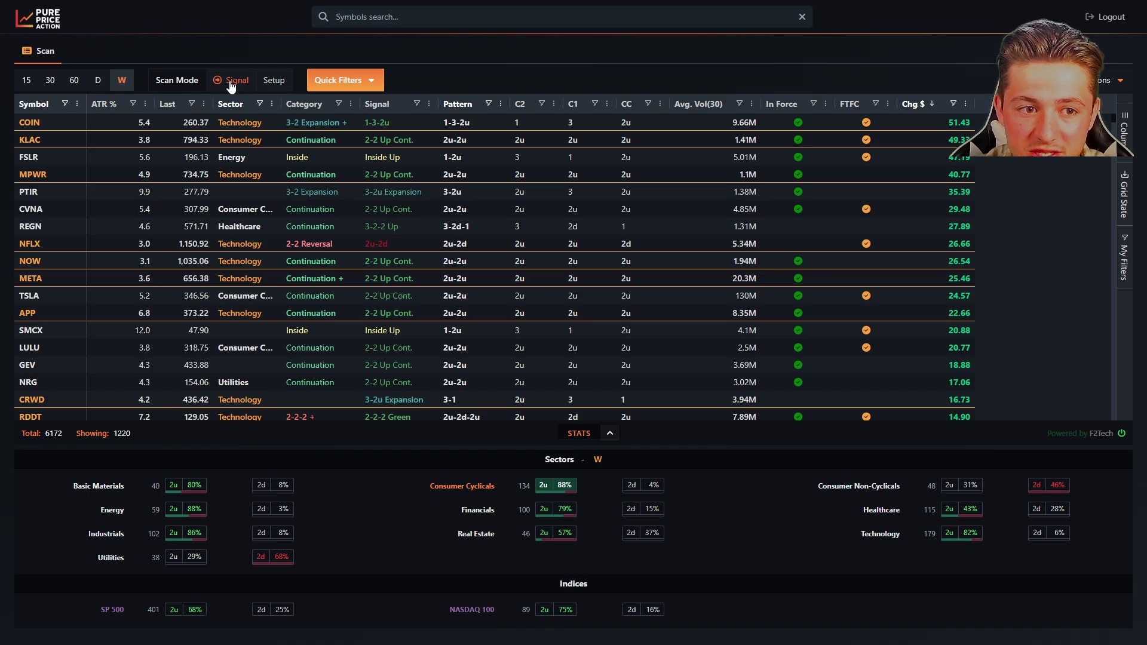
Step: Set Scan Mode to Setup and apply the Inside quick filter, leaving 117 symbols
click(274, 81)
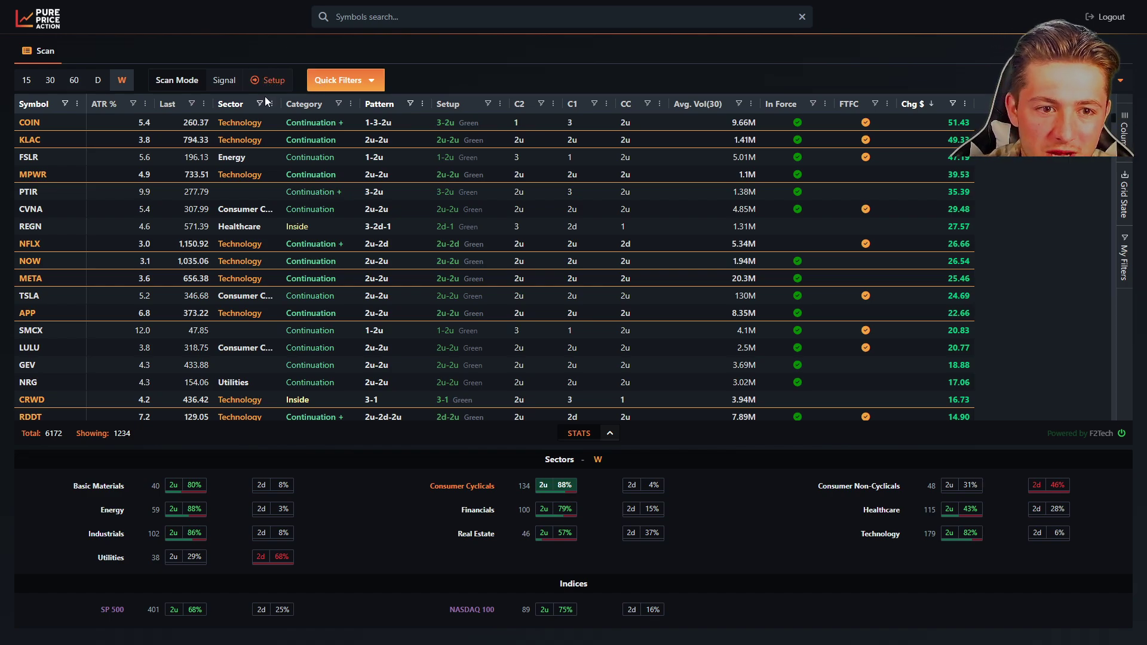
click(329, 81)
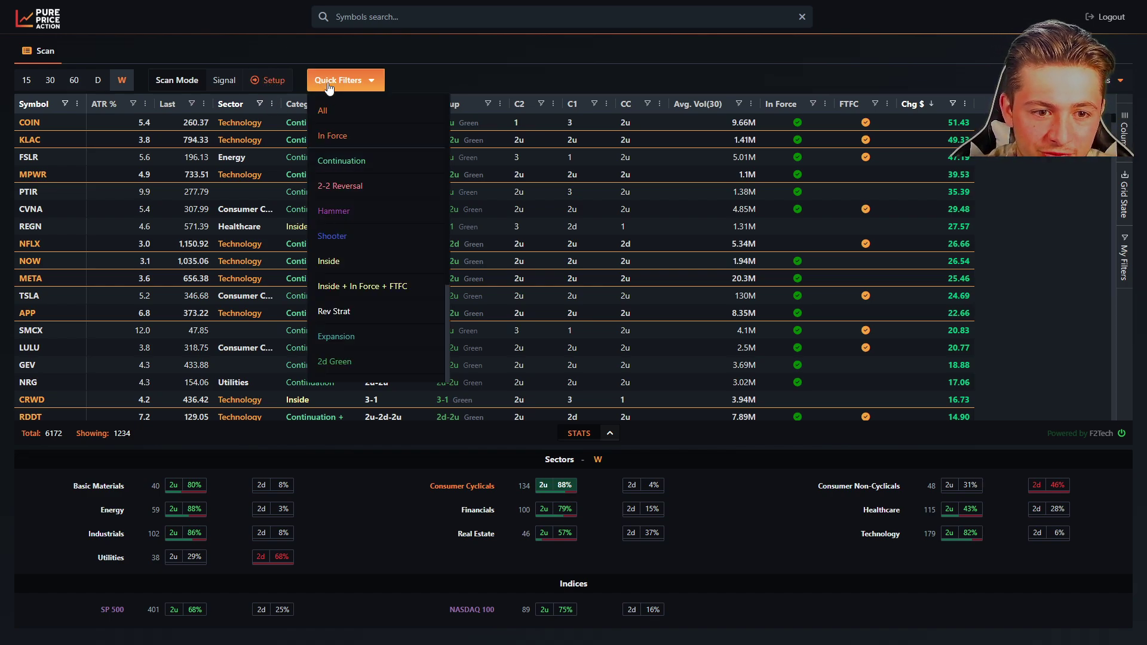
click(354, 259)
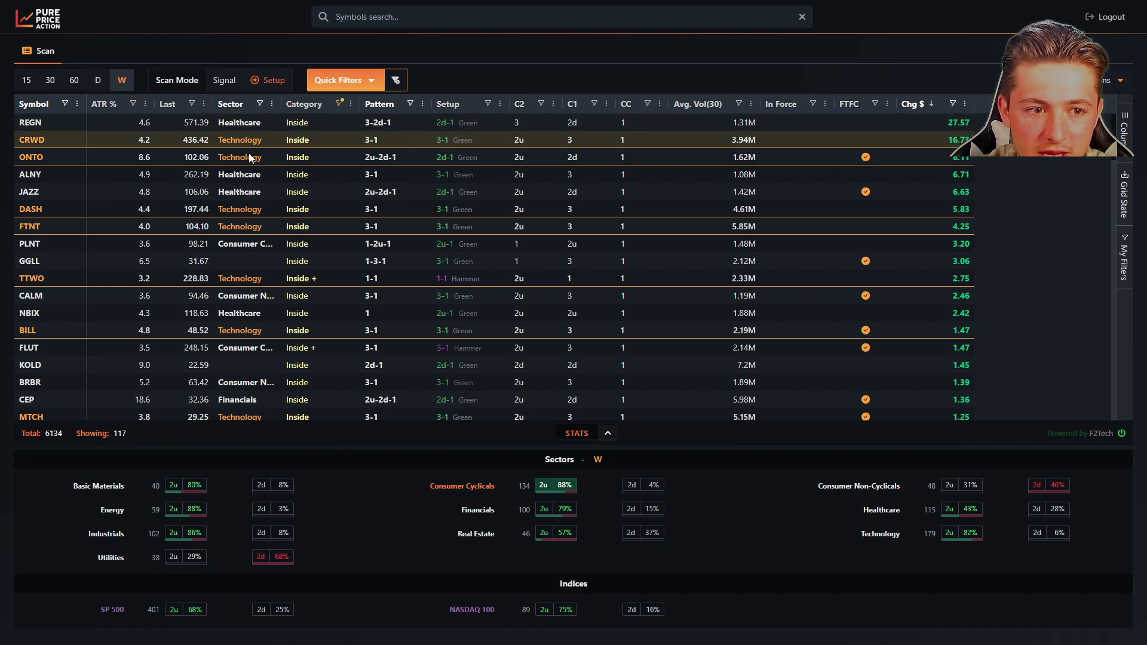
click(34, 138)
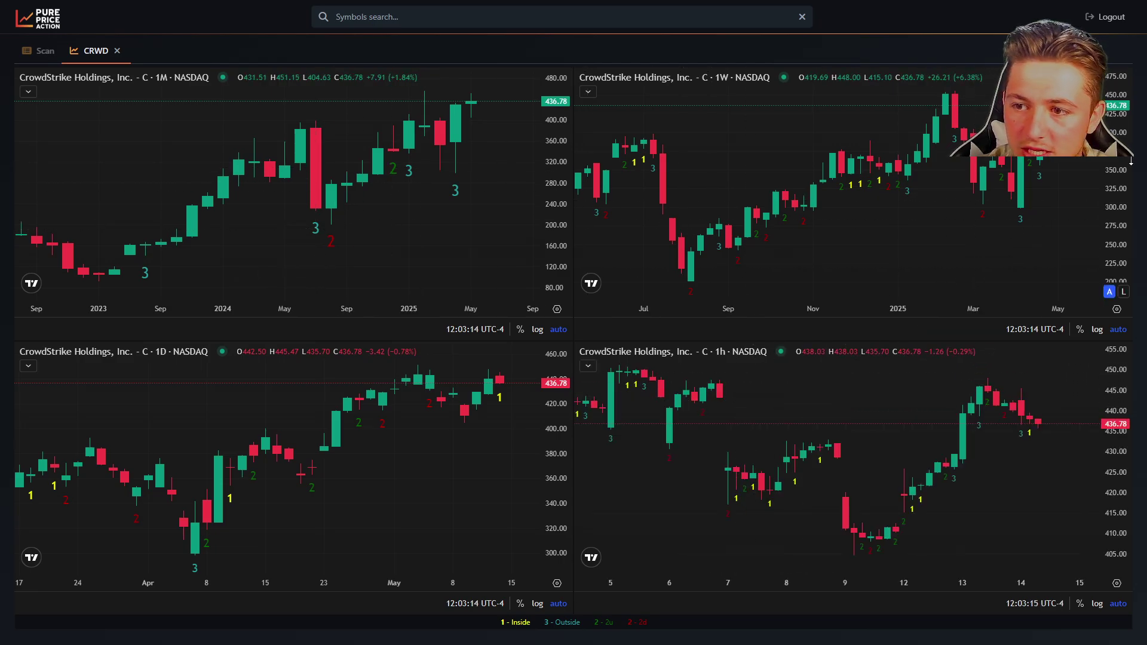
scroll(1076, 169, up, 3)
scroll(1082, 167, up, 3)
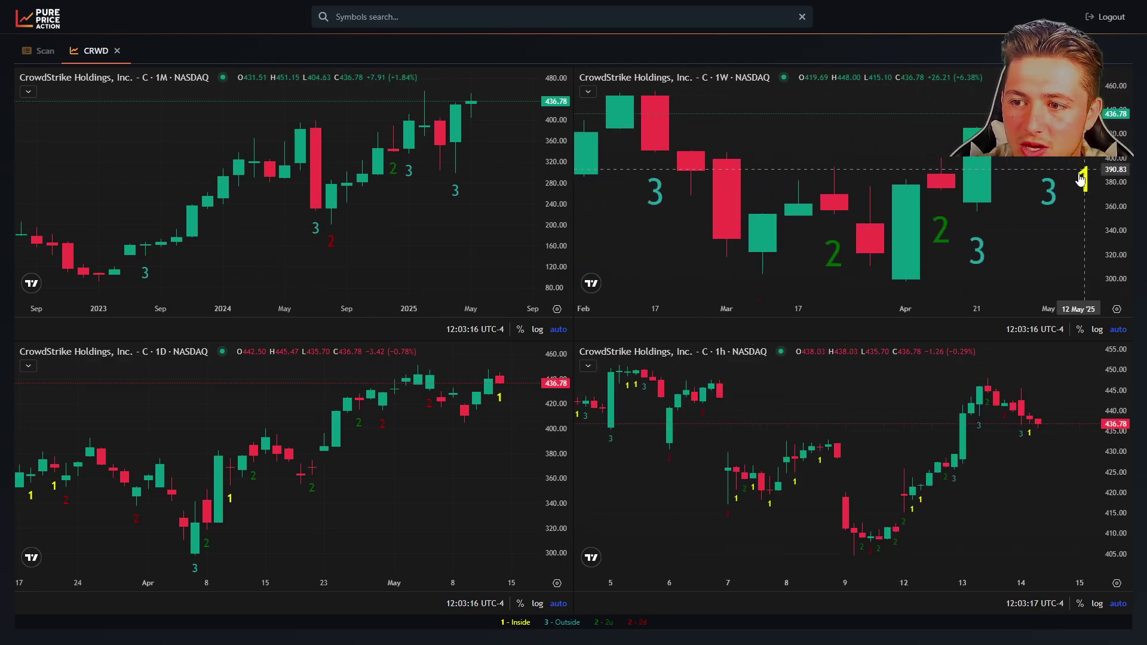
drag(1082, 168, 980, 119)
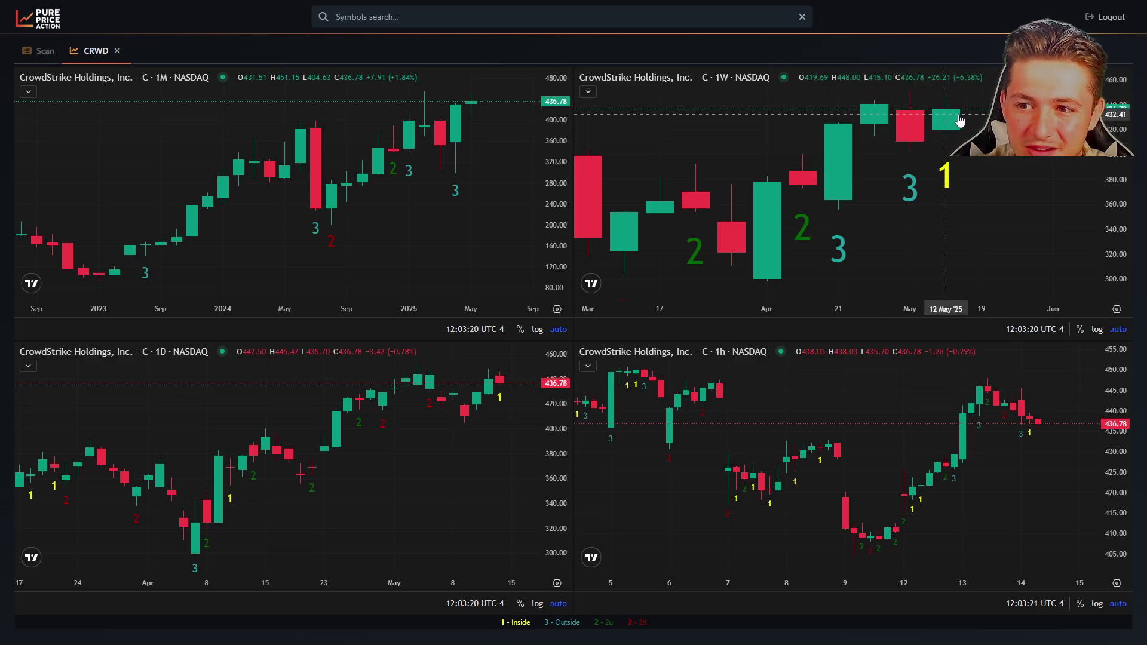
click(118, 51)
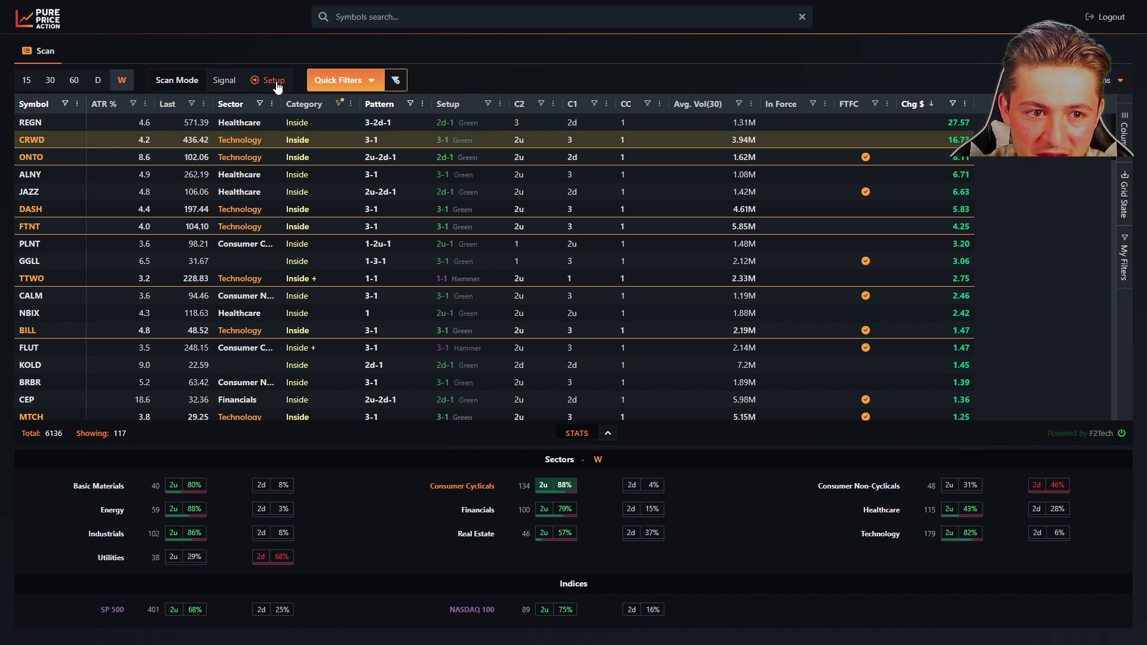
Step: Switch Scan Mode to Signal and untick False in the In Force column filter
click(224, 81)
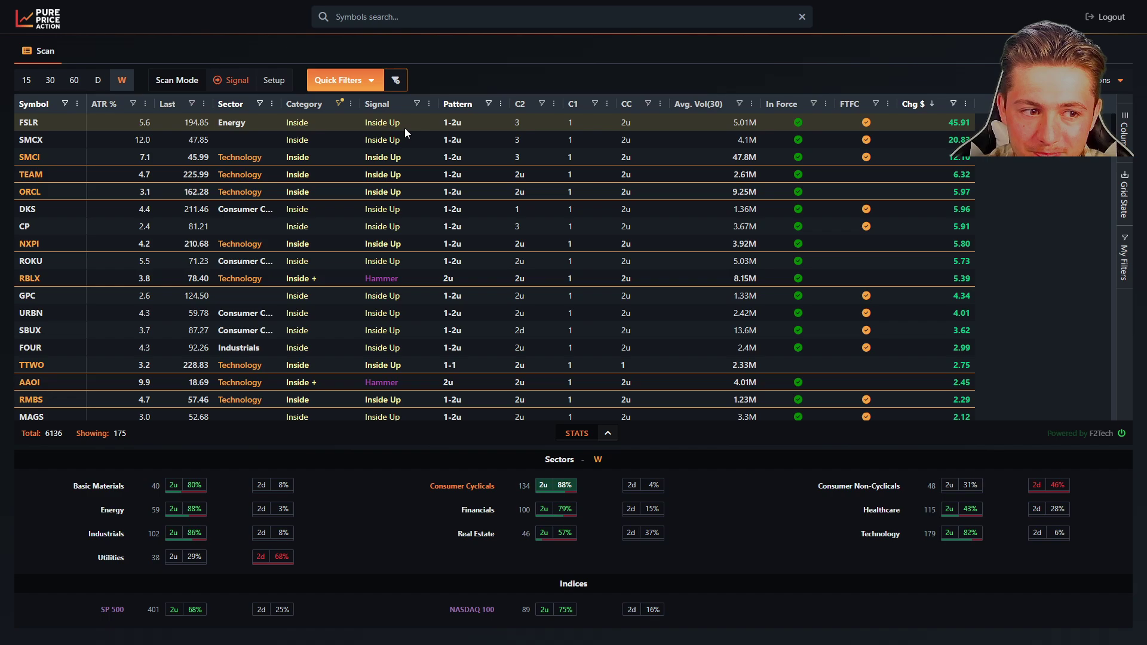
click(814, 106)
click(815, 155)
click(806, 76)
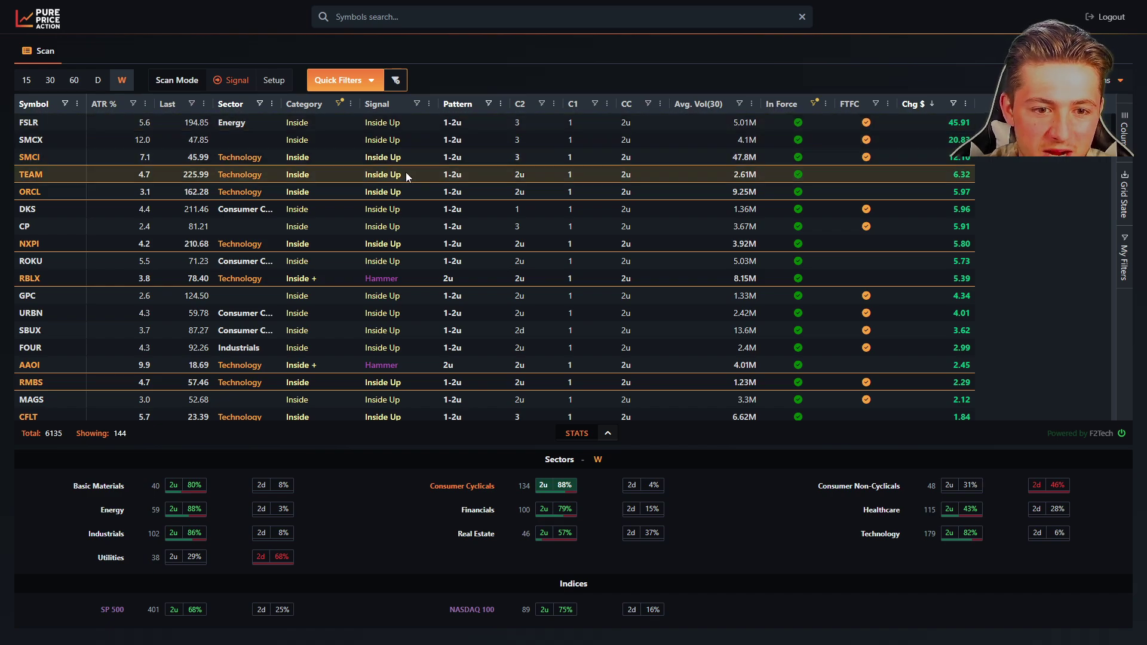
Step: Scroll through the in-force results and open the FSLR multi-timeframe charts
scroll(410, 206, down, 10)
scroll(411, 206, down, 10)
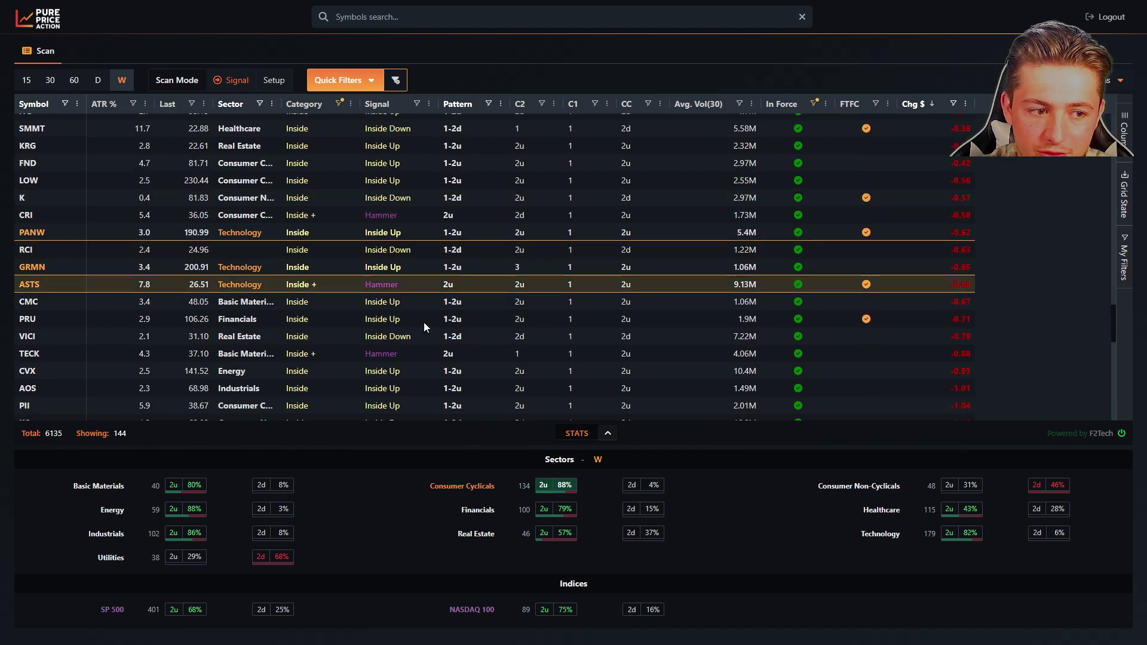
scroll(422, 345, up, 20)
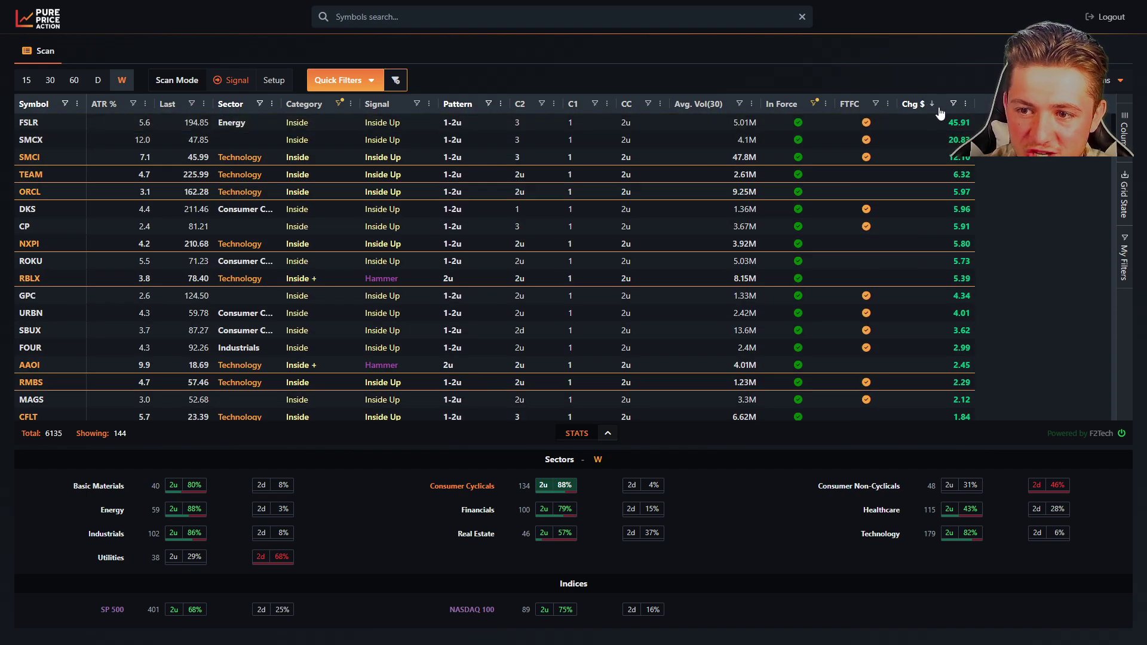
double_click(32, 122)
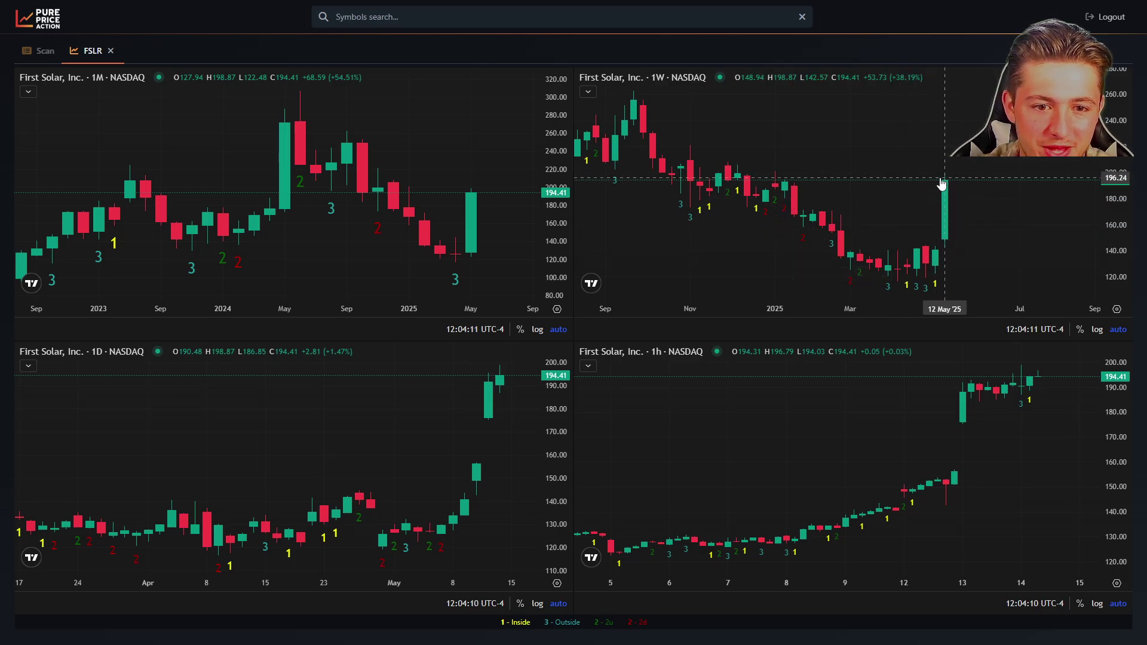
Step: Filter the Signal column to Inside Down and sort Chg $ from lowest to highest
click(111, 51)
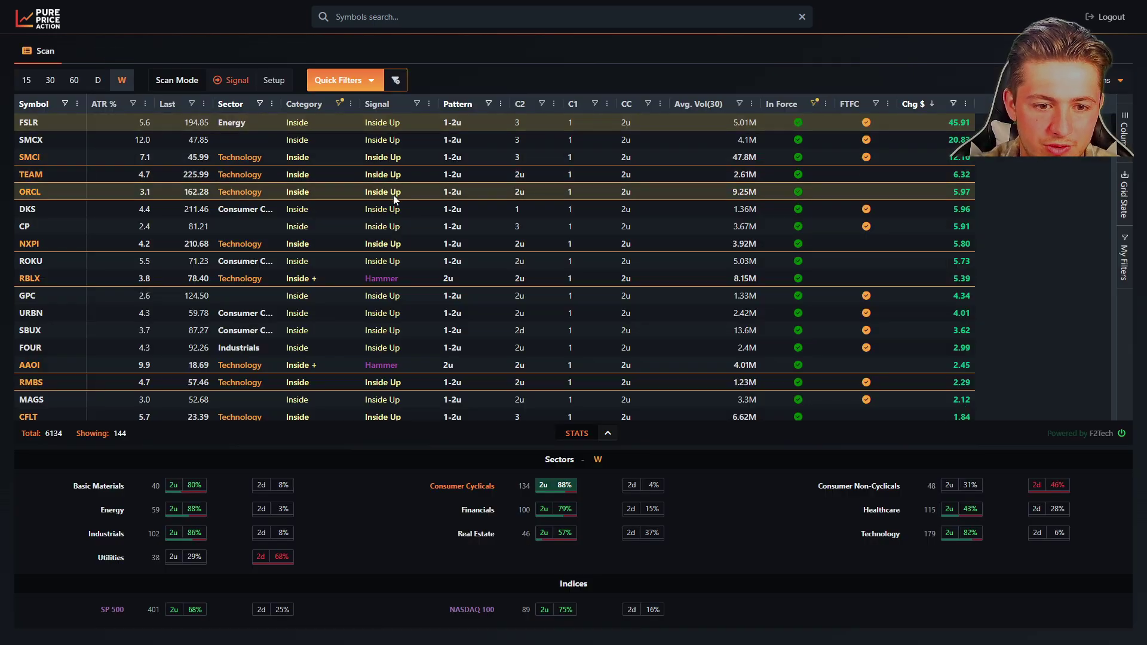
click(417, 103)
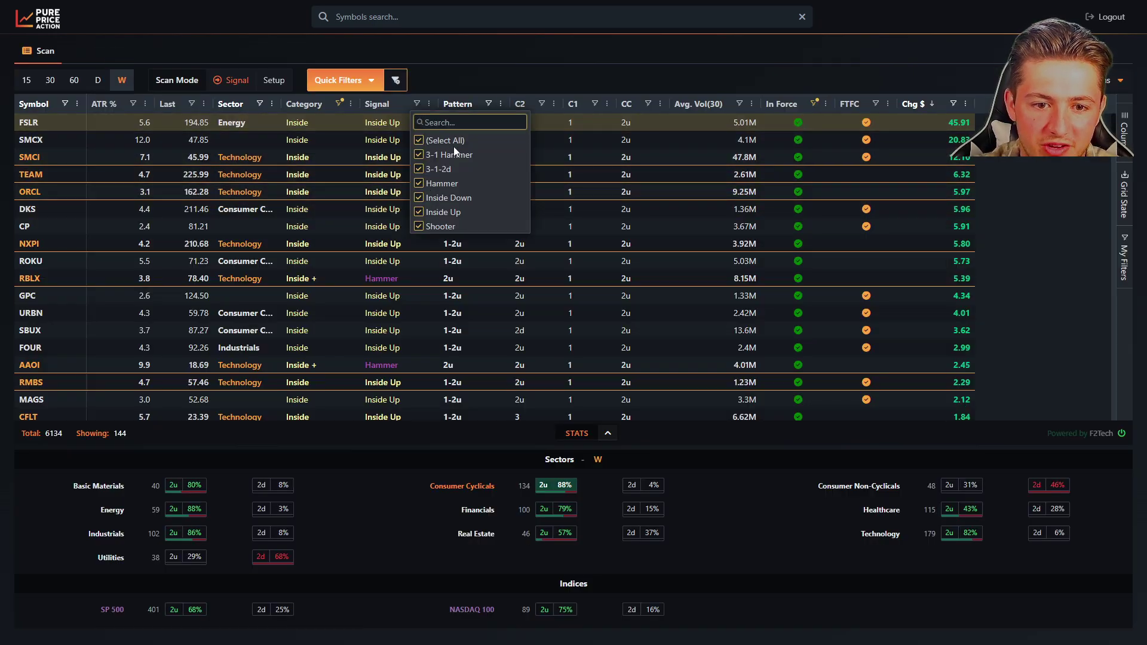
text(down)
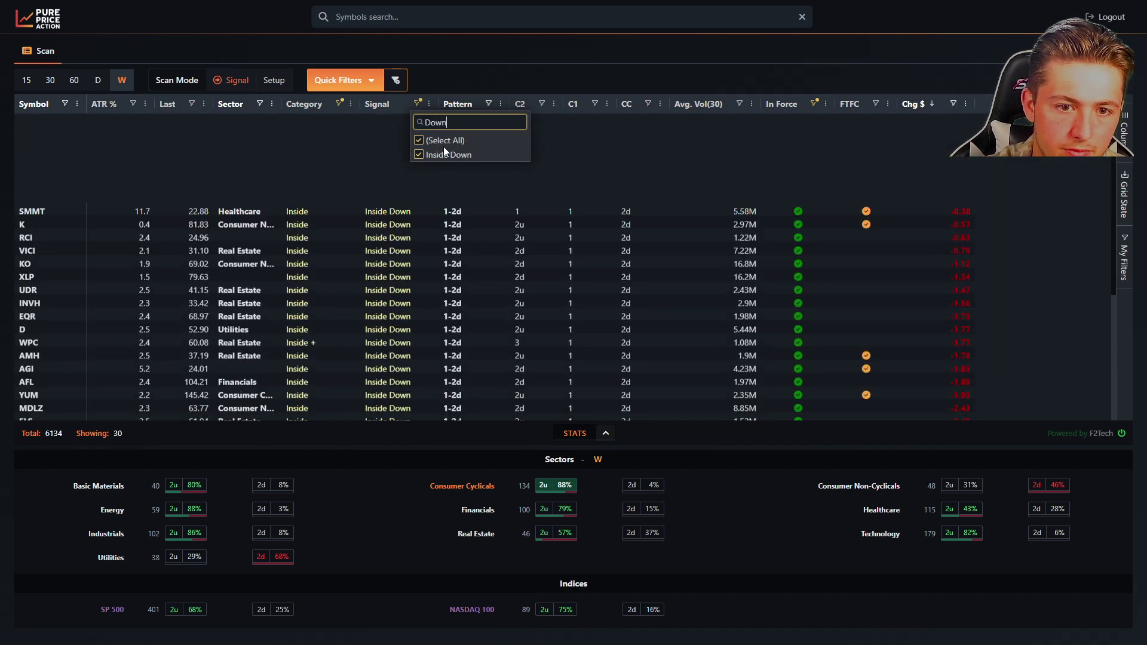
click(432, 44)
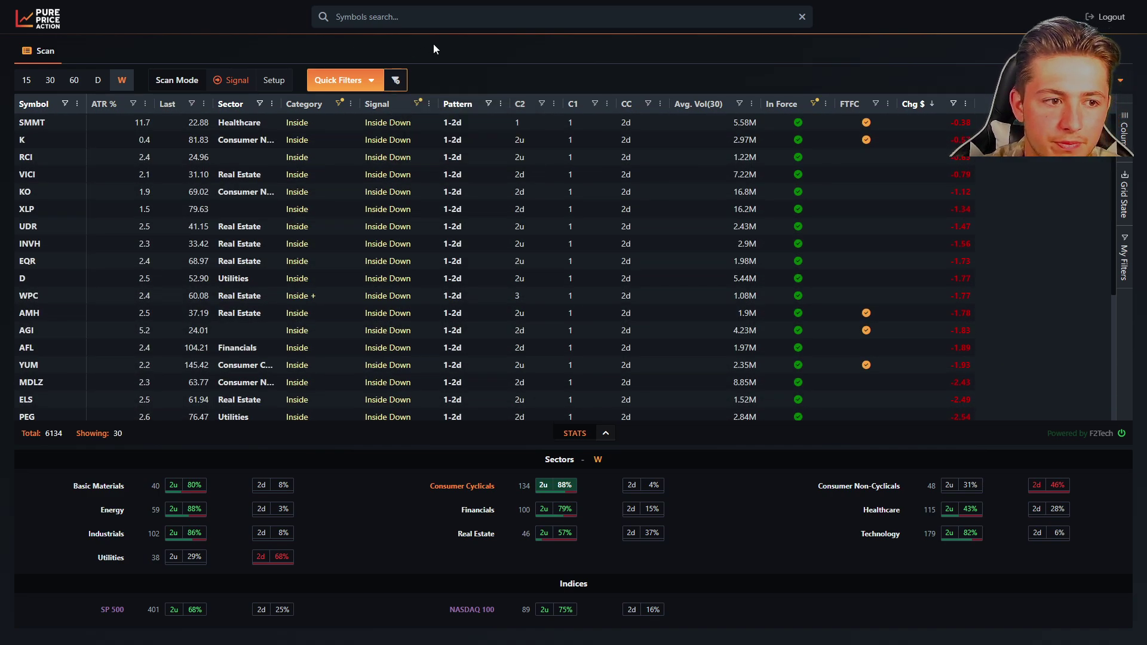
click(932, 104)
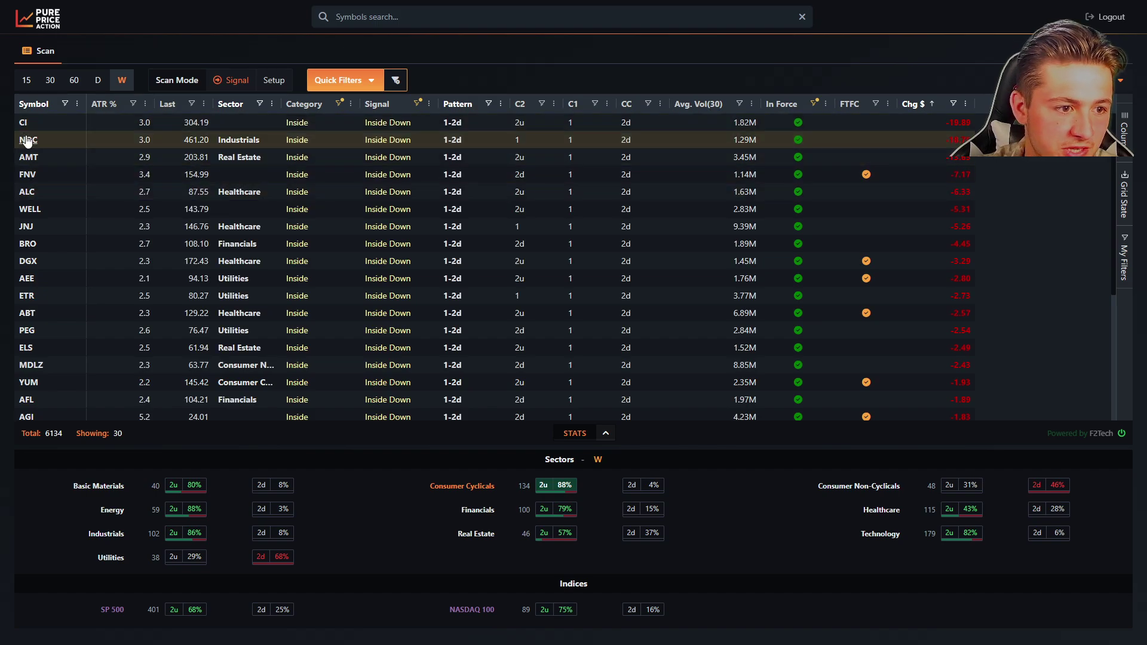
Step: View the NOC charts, then return to the scan
double_click(55, 138)
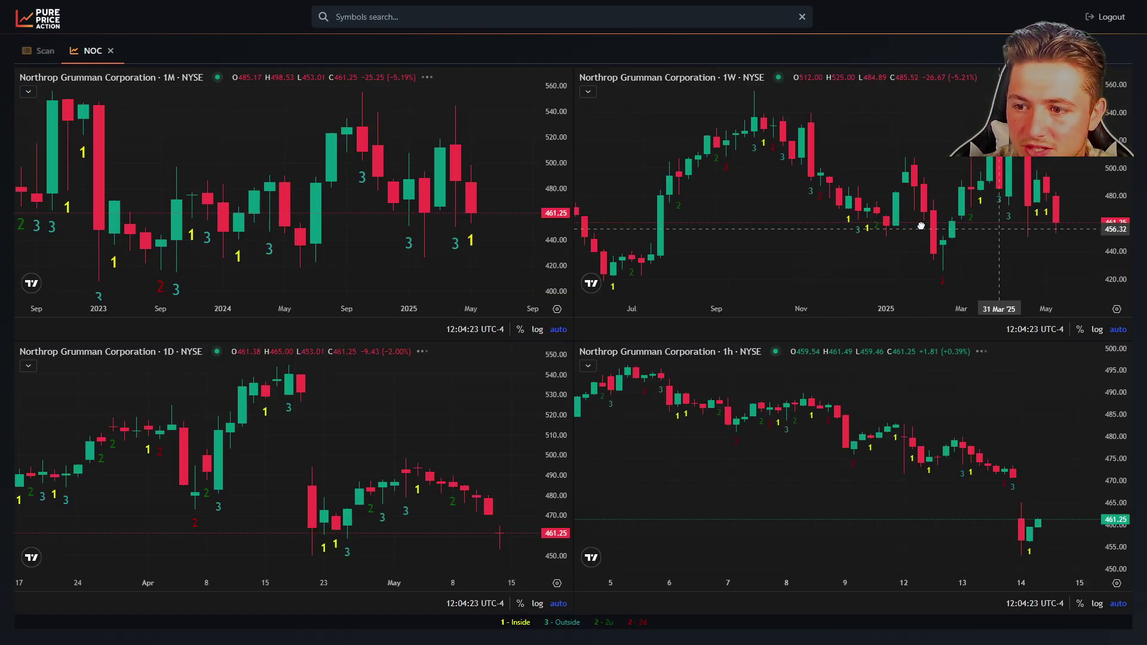
scroll(973, 221, up, 2)
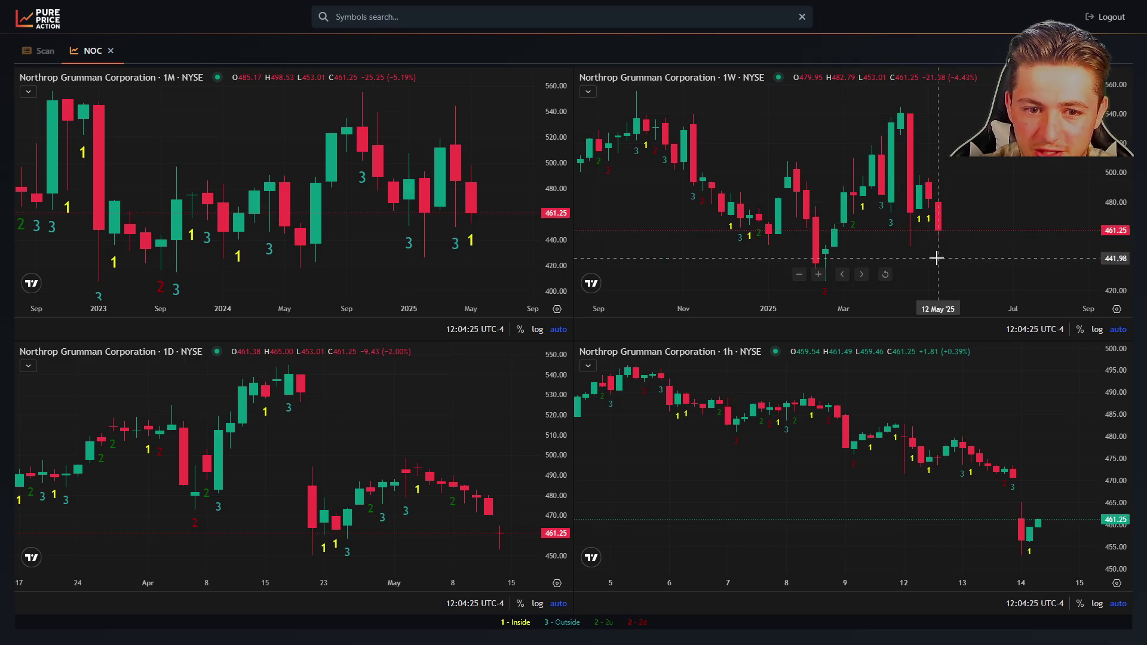
click(111, 51)
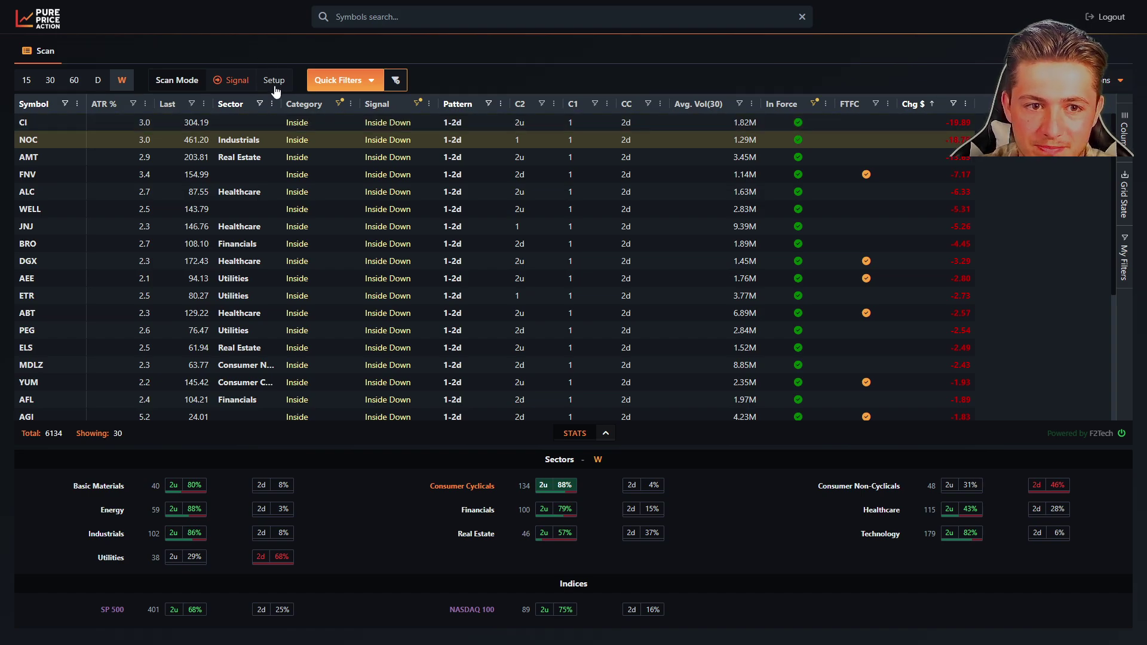
Step: Reset all filters and apply the 2-2 Reversal quick filter
click(396, 82)
click(358, 80)
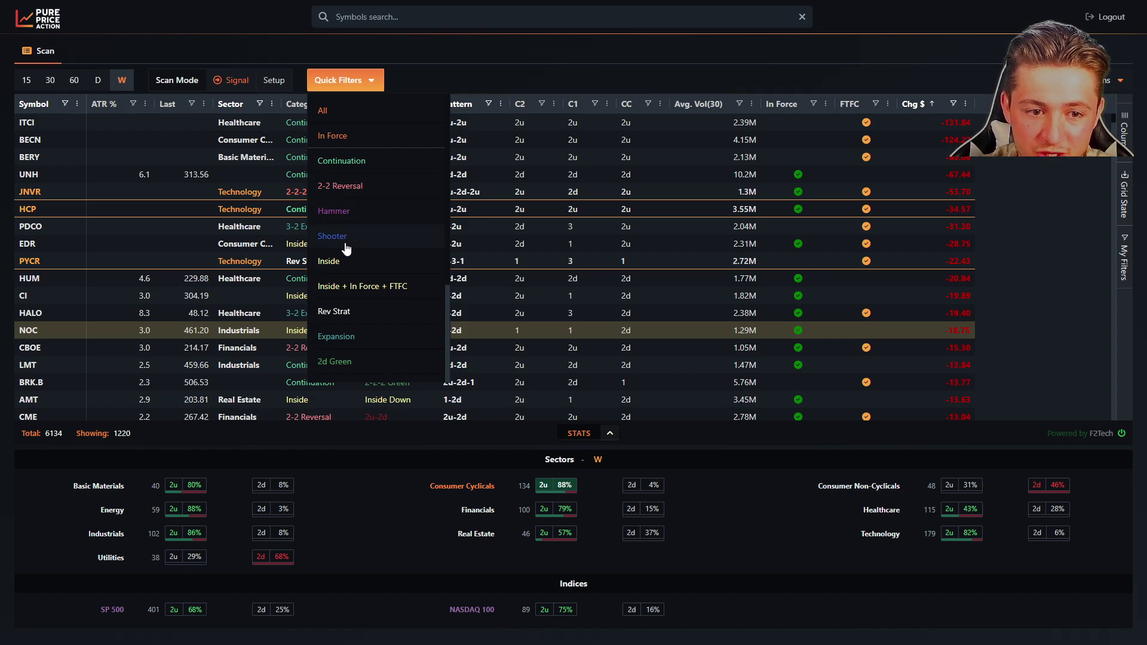
click(359, 187)
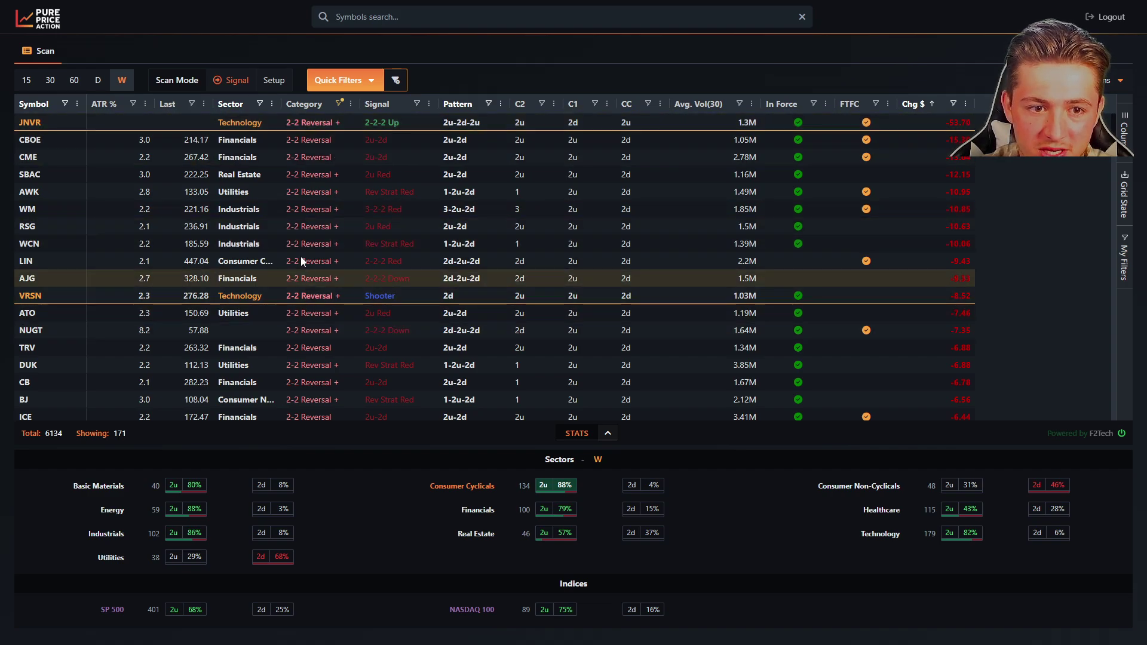
Step: Switch to Setup mode and apply the 2d Green quick filter, leaving 7 symbols
click(275, 80)
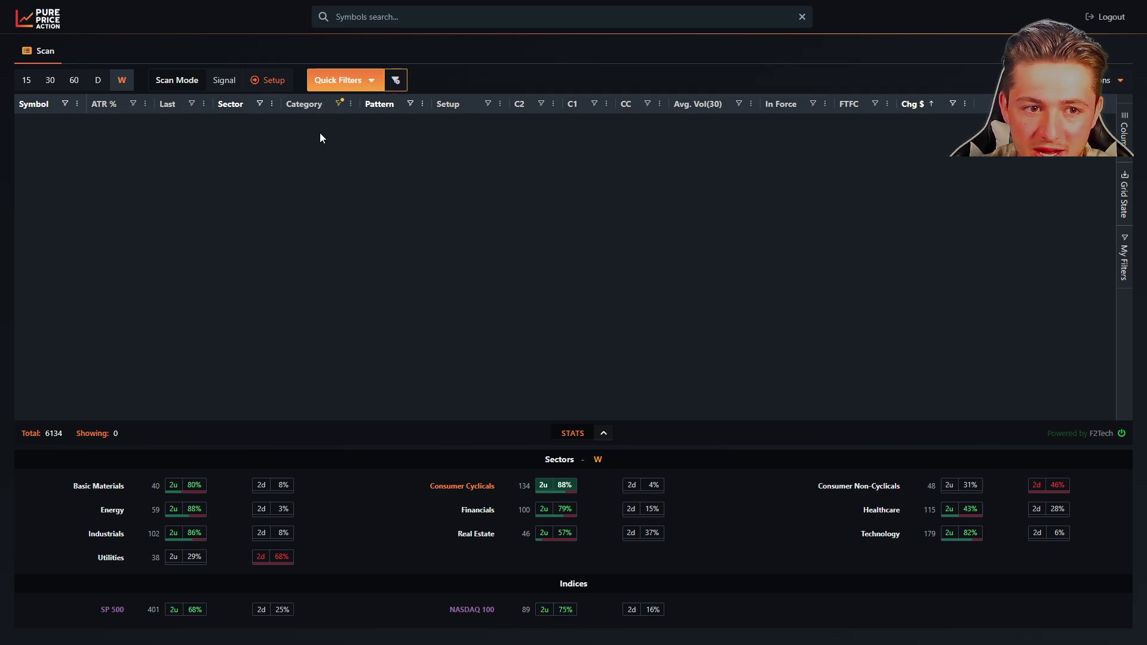
click(344, 81)
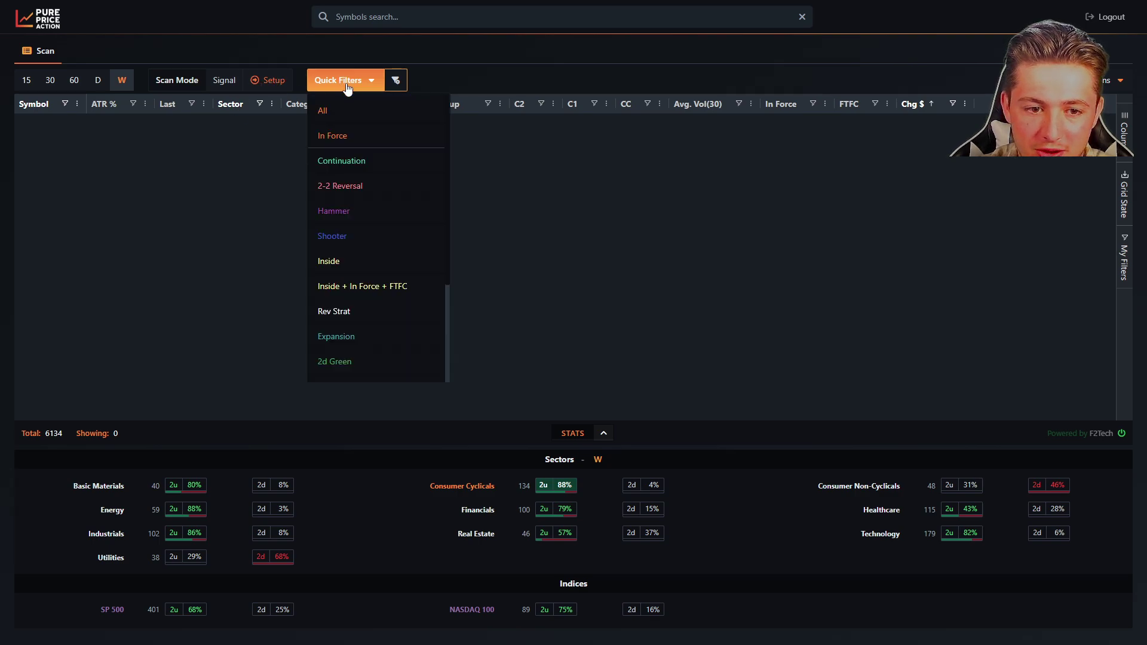
scroll(385, 223, down, 2)
scroll(384, 223, down, 1)
click(369, 245)
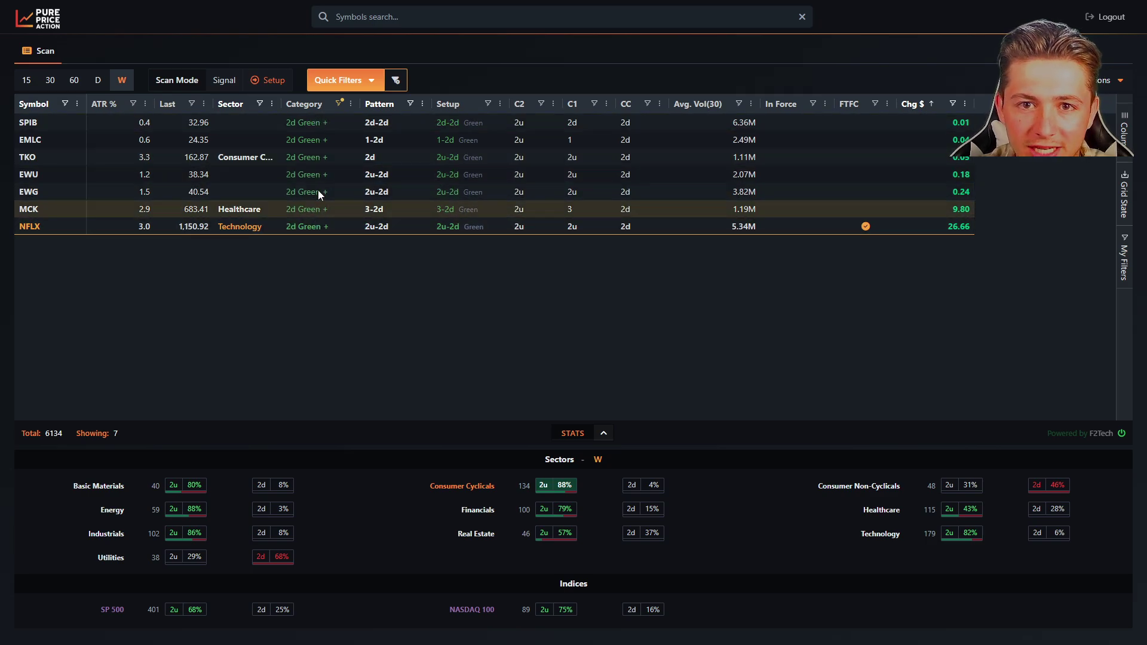
click(365, 88)
scroll(376, 205, down, 3)
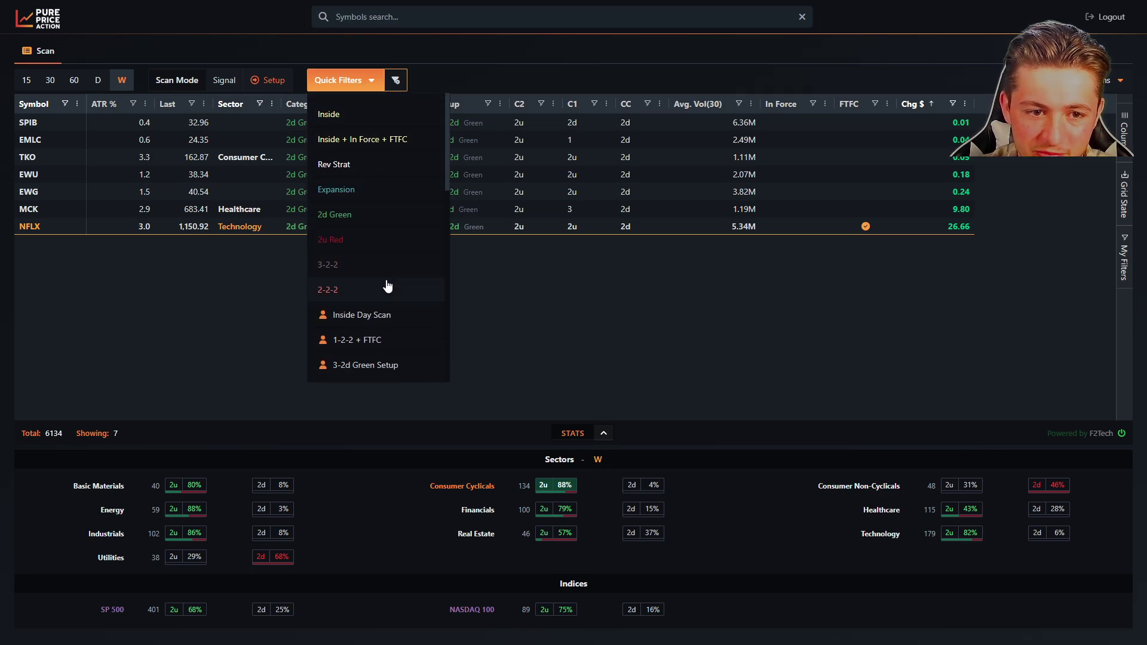
click(486, 358)
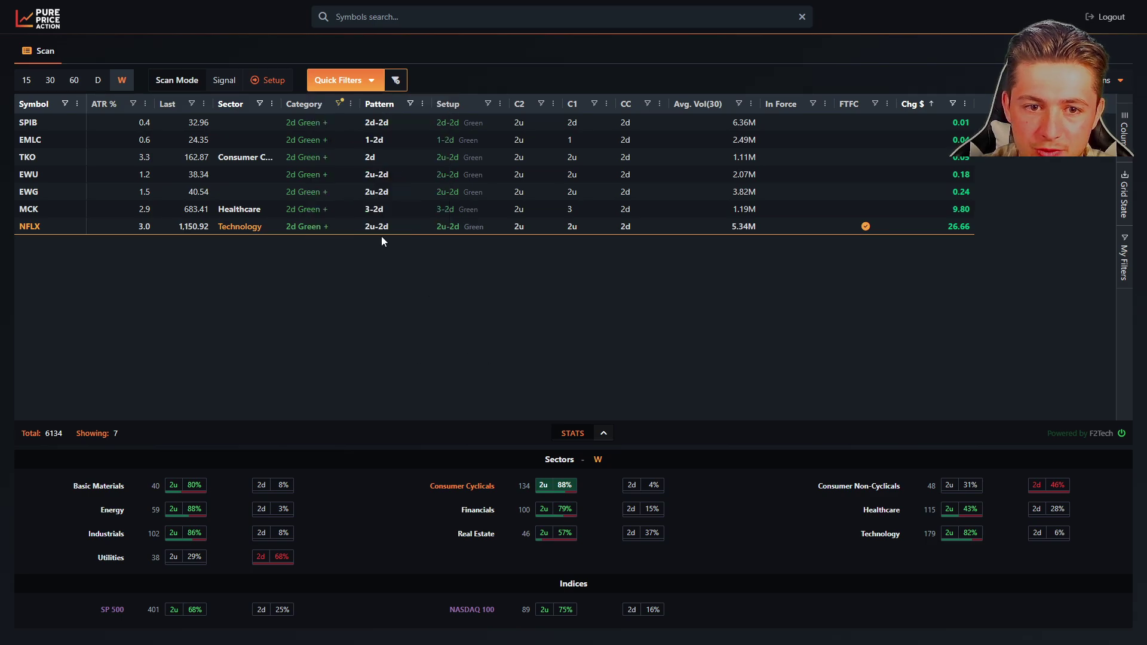
Step: Reset all filters to list 1233 symbols and collapse the sector stats panel
click(395, 80)
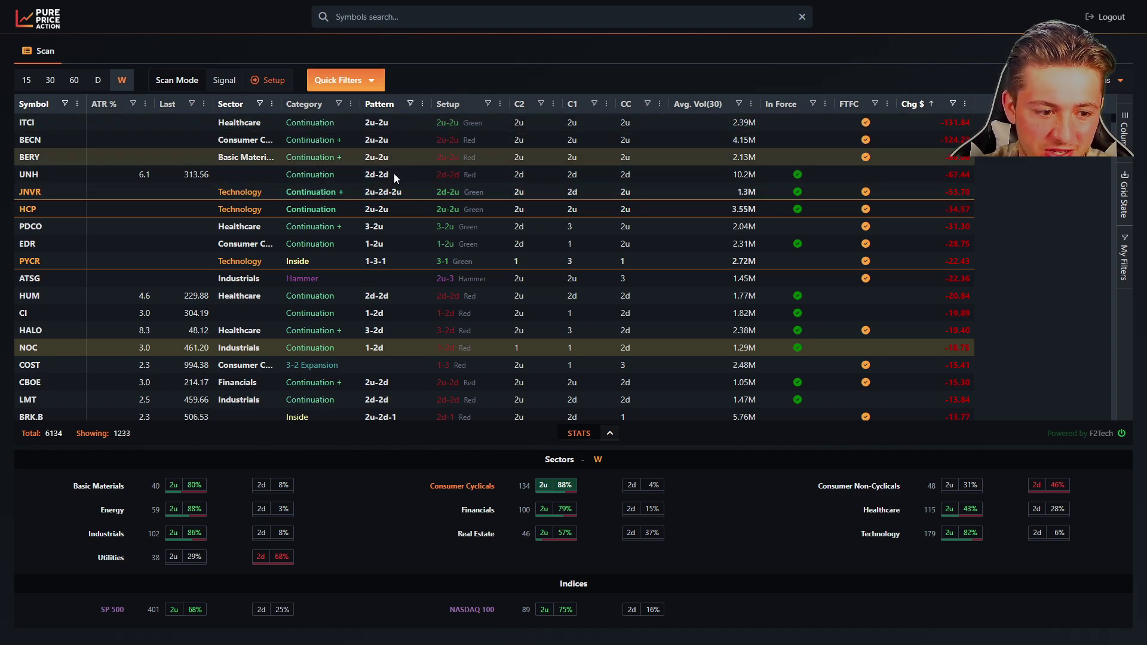
click(600, 433)
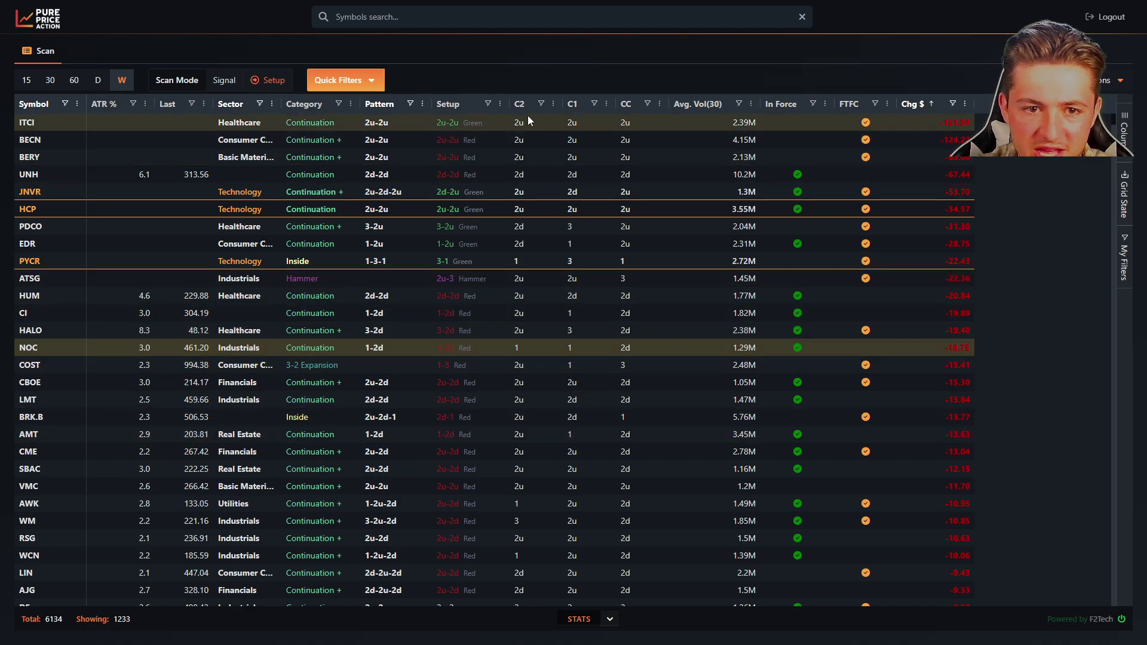
mouse_move(98, 113)
mouse_down()
mouse_move(353, 107)
mouse_move(120, 111)
mouse_up()
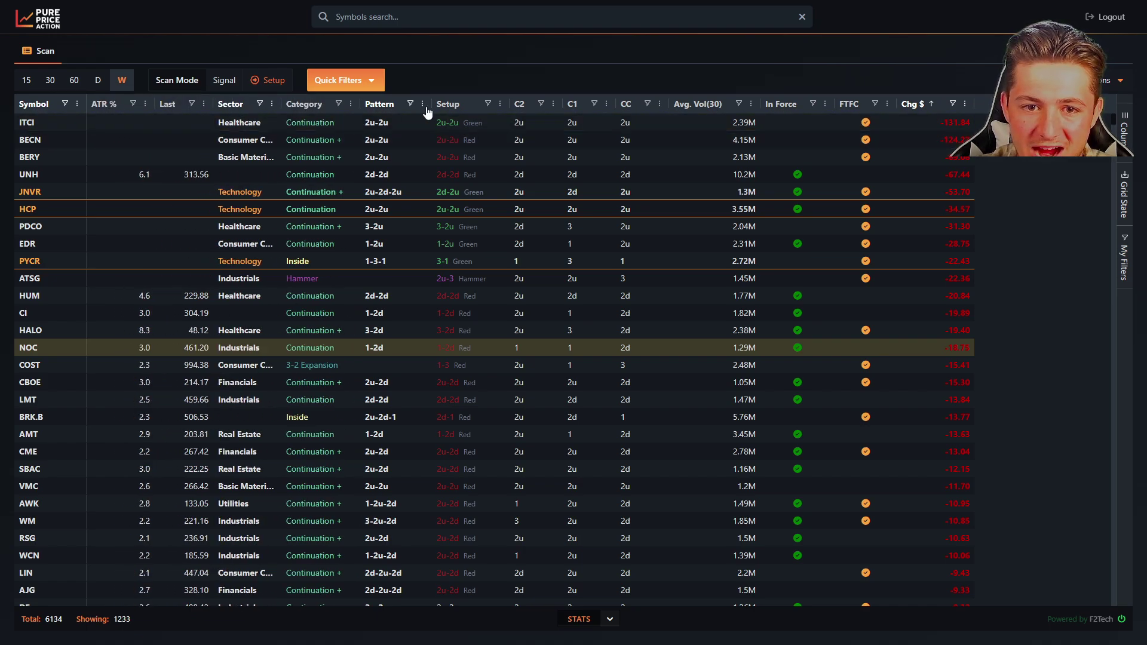
click(1126, 115)
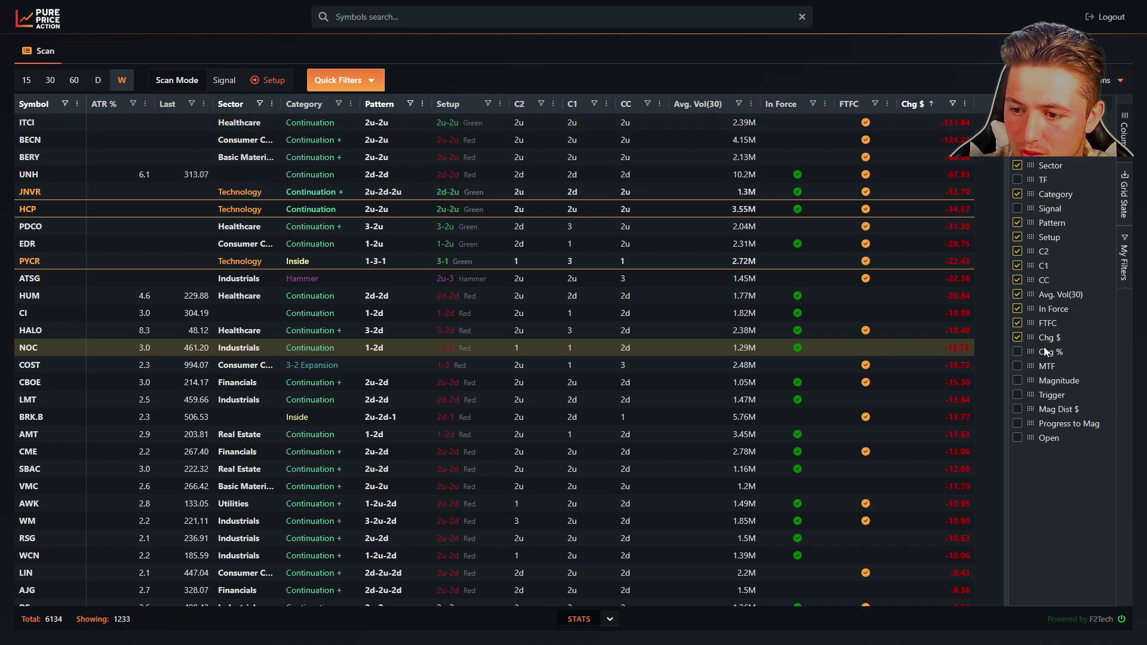
Step: Try the MTF and Magnitude columns, then keep only a Mag Dist $ column
click(1018, 367)
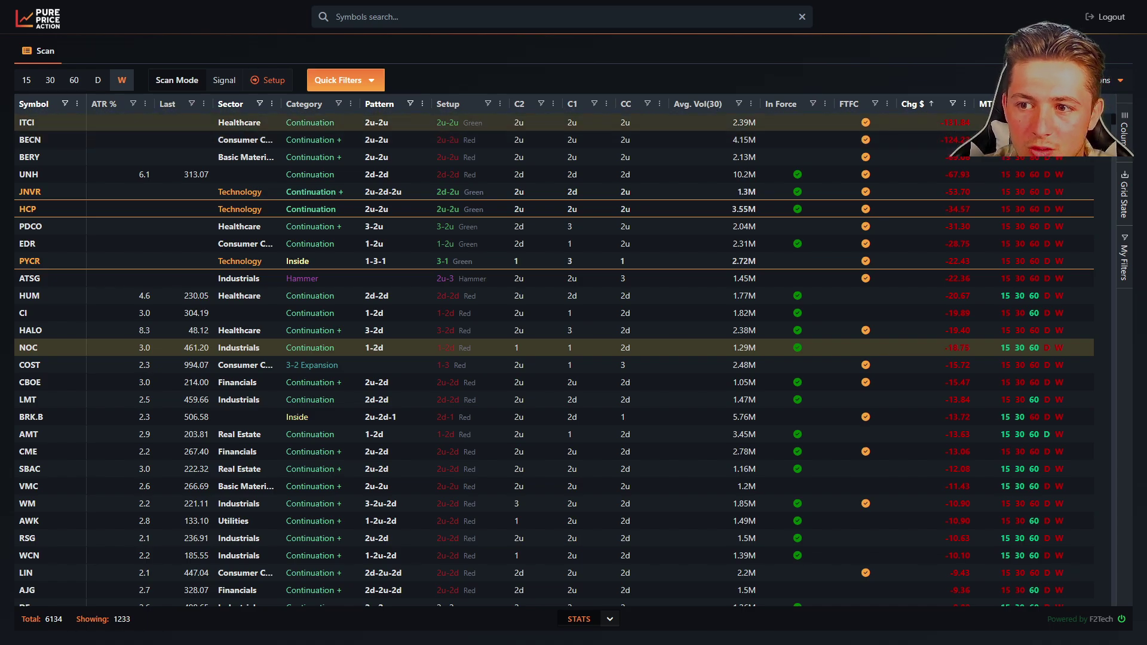
click(1129, 123)
click(1019, 367)
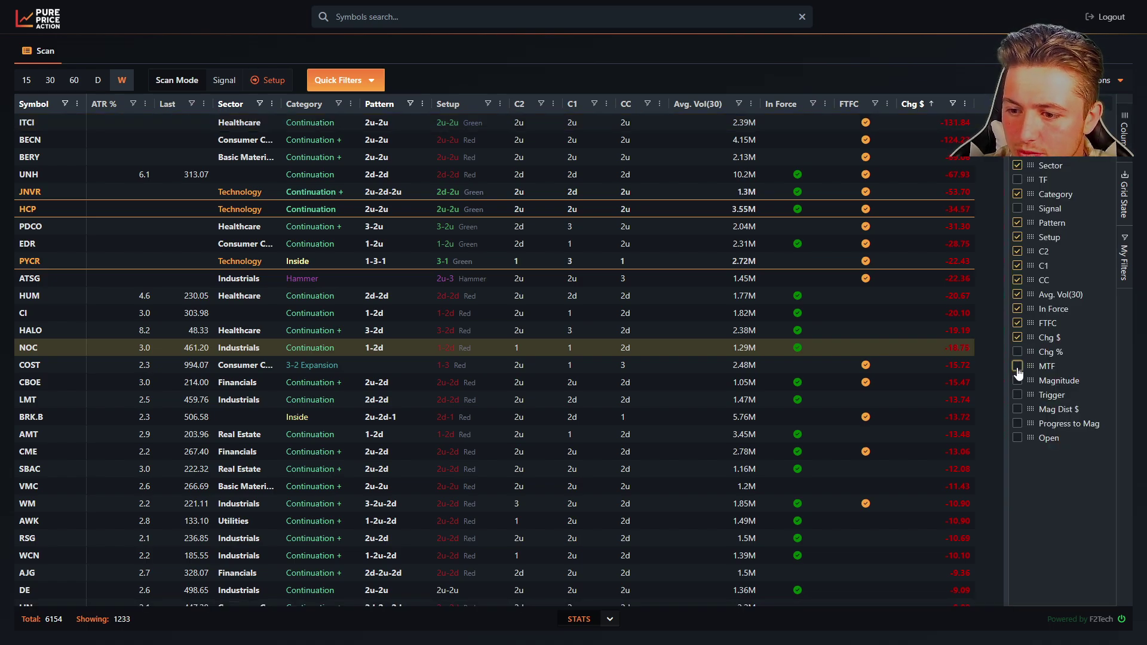
click(1018, 382)
click(1126, 132)
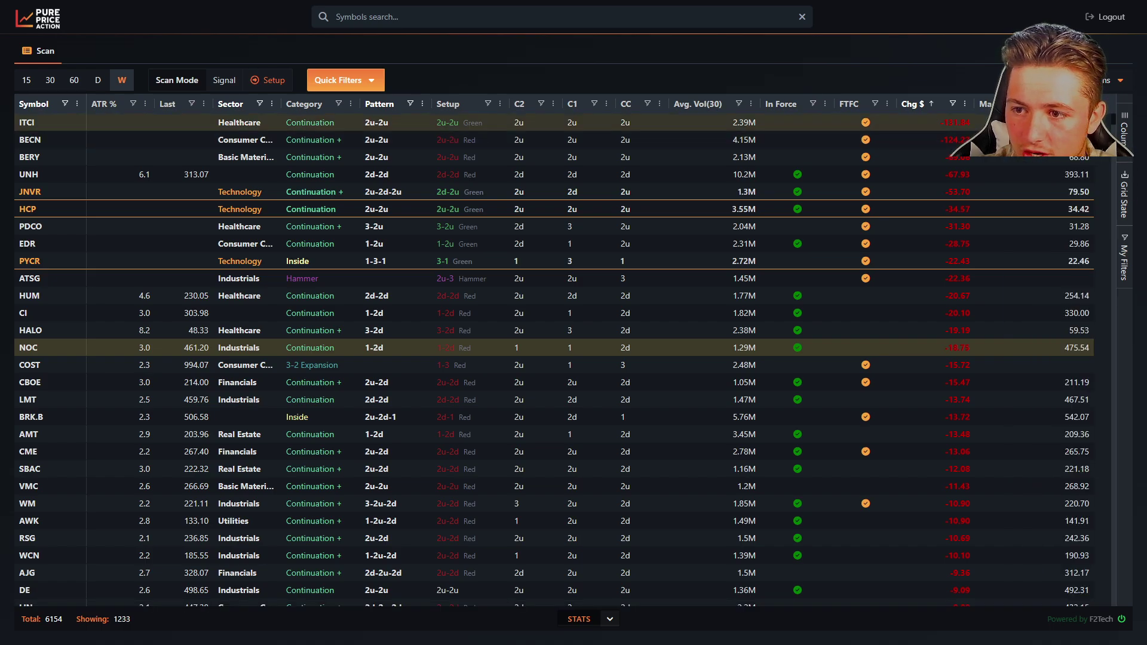
click(1124, 129)
click(1018, 382)
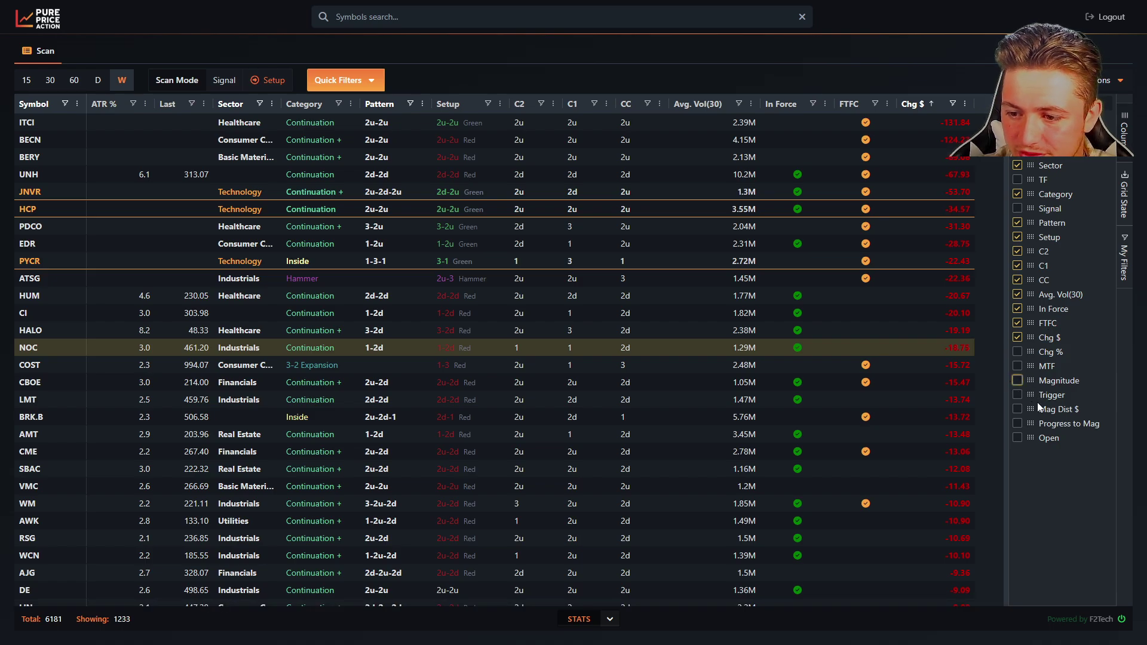
click(1017, 410)
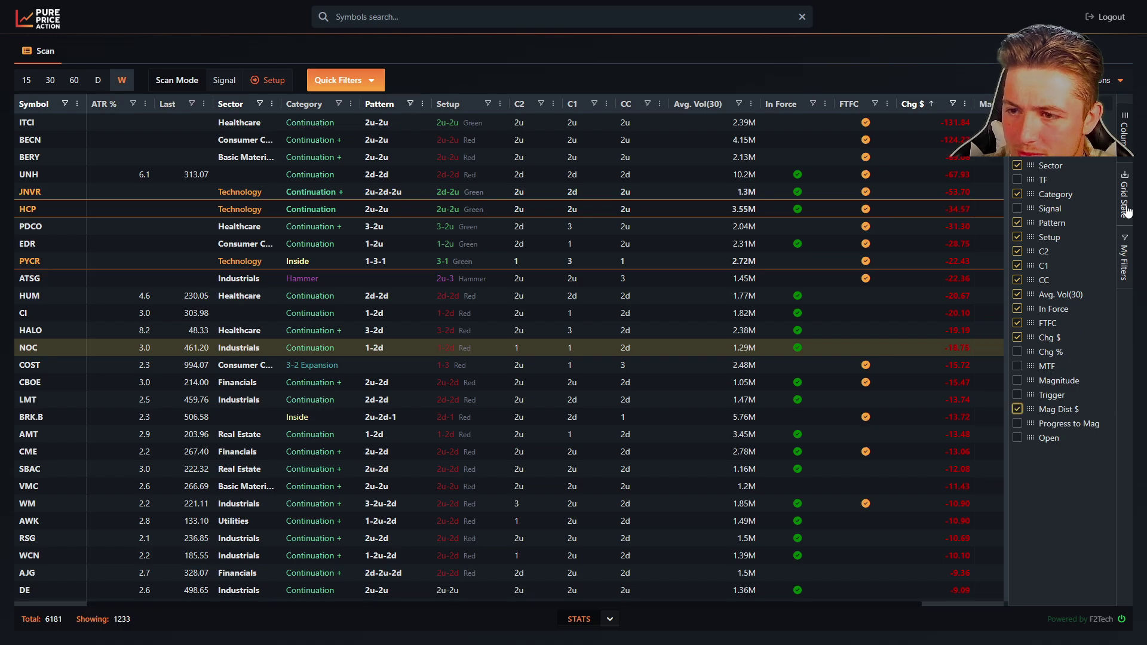
click(1126, 137)
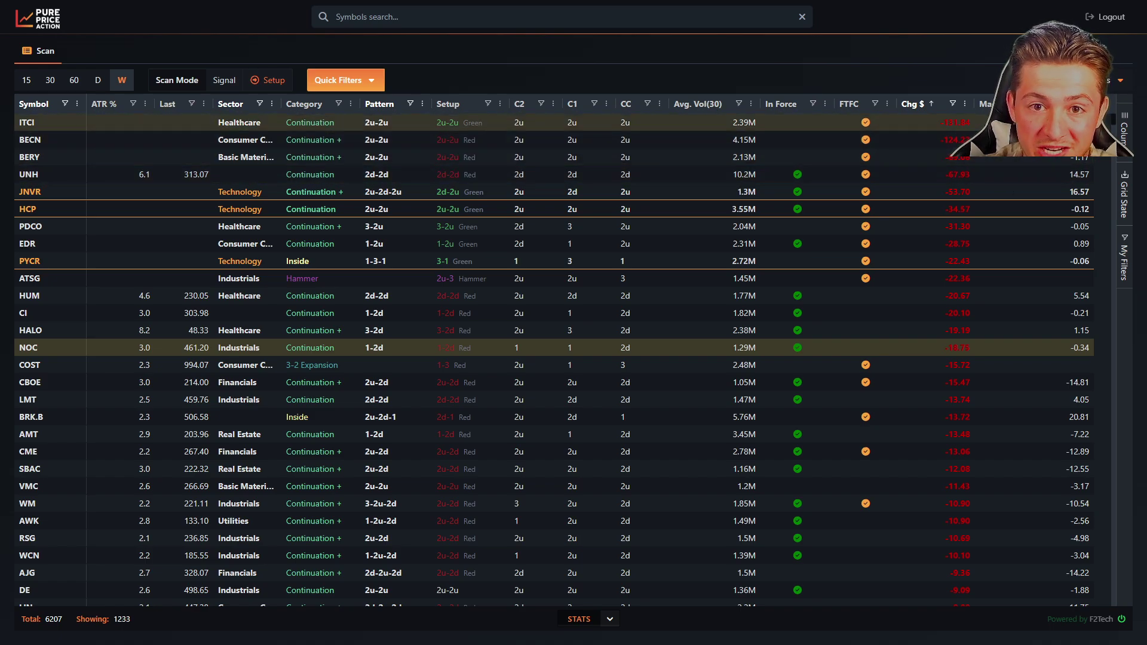
Step: Show in-force Inside signals only and sort Mag Dist $ descending, putting TEAM first
click(220, 84)
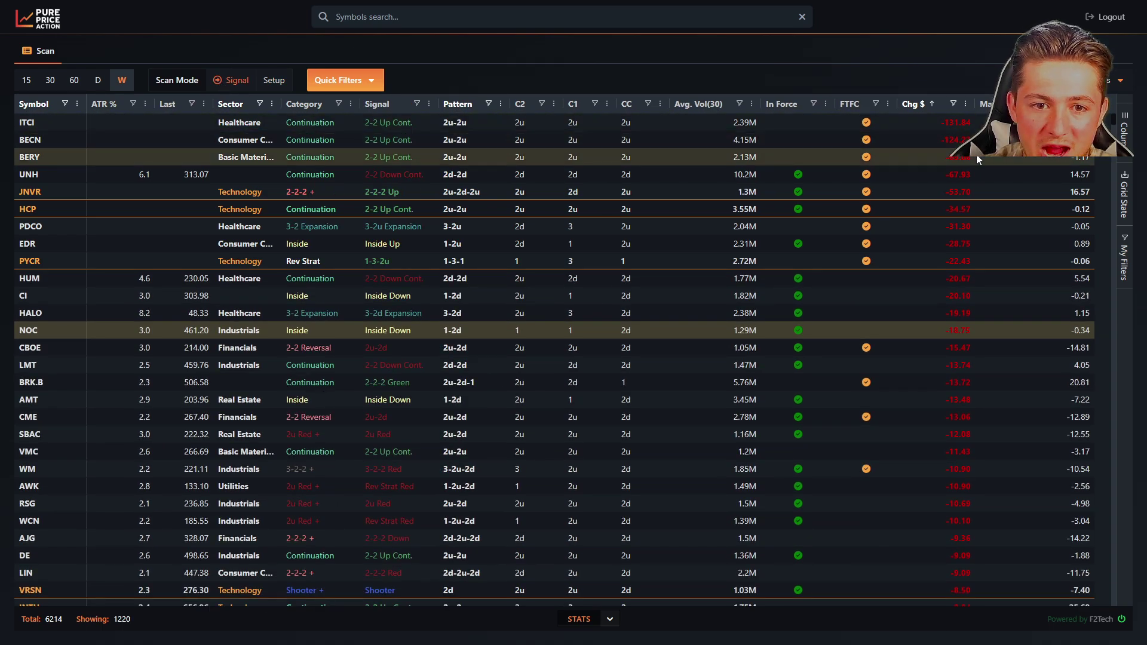
click(814, 104)
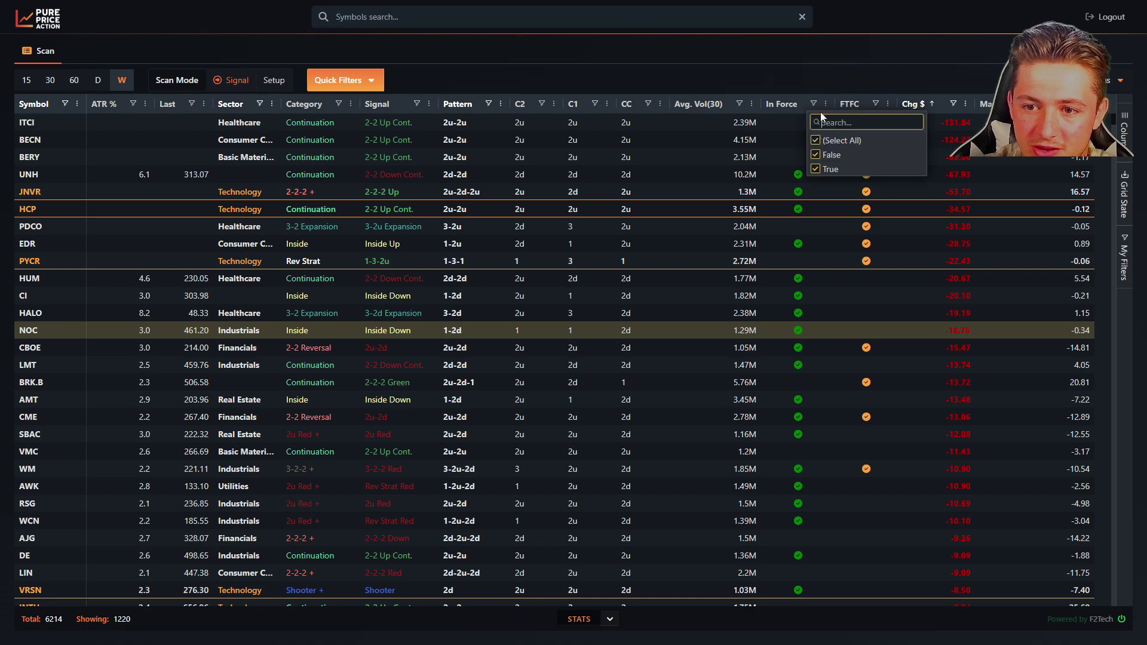
click(815, 155)
click(338, 104)
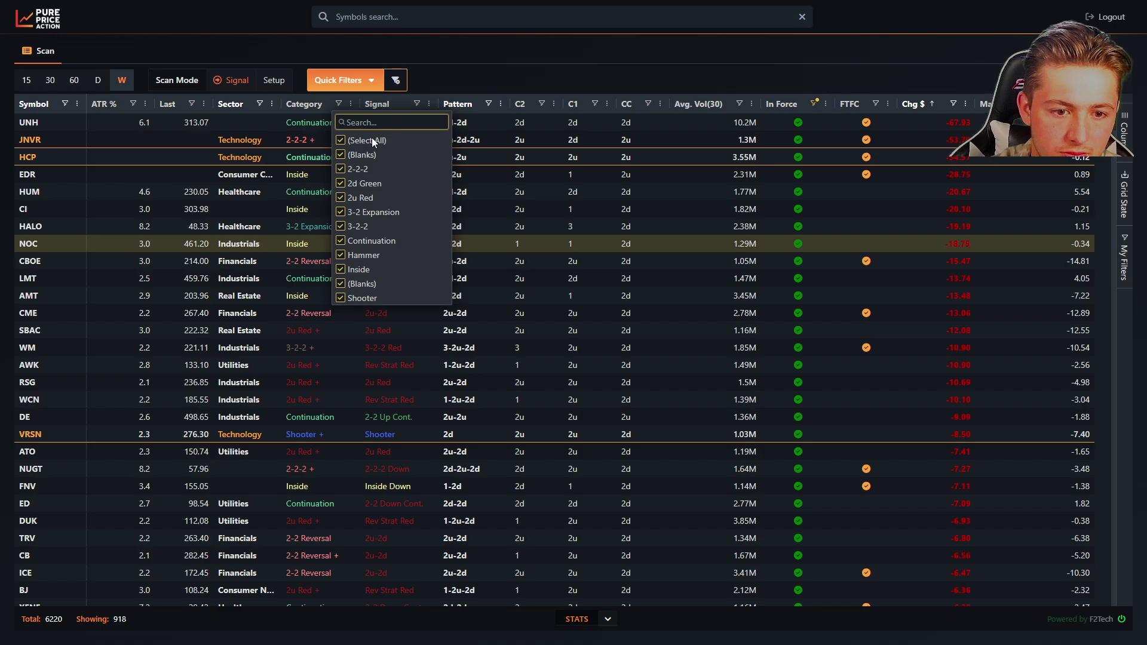
text(inside)
click(704, 60)
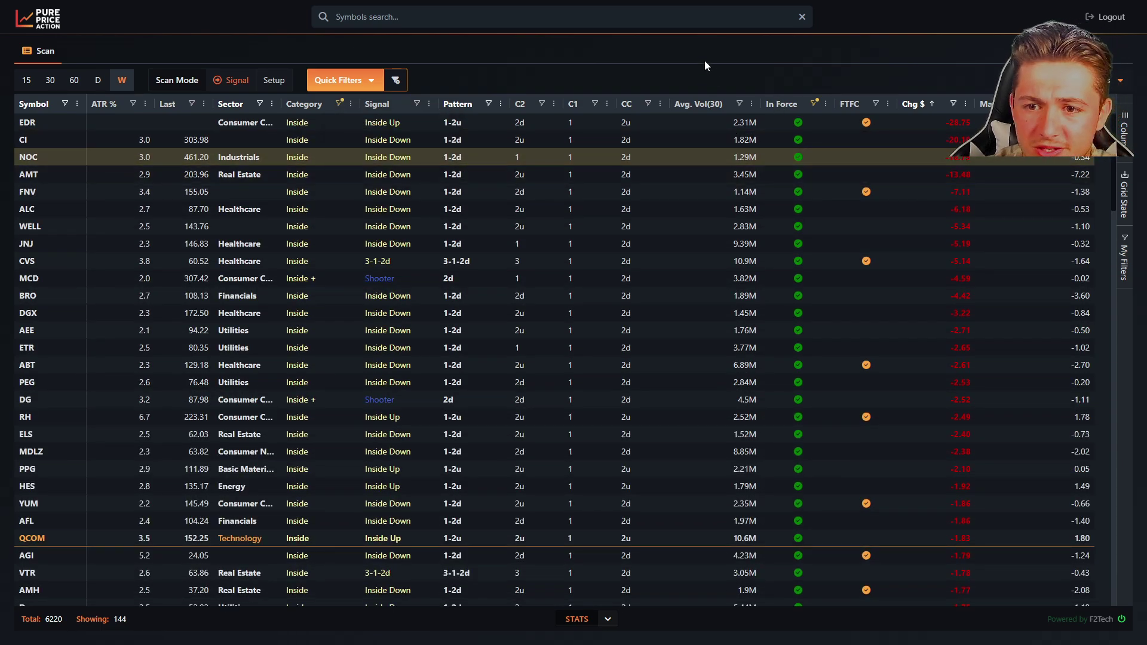
click(986, 103)
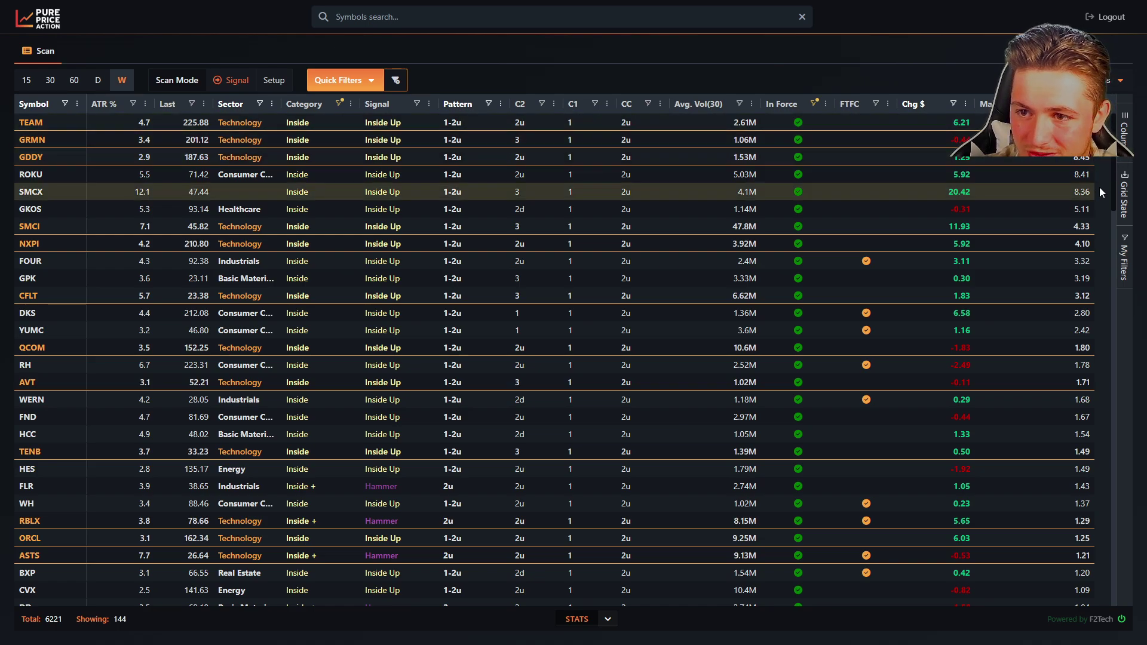
Step: Swap the Mag Dist $ column for Progress to Mag and autosize all columns
click(1126, 140)
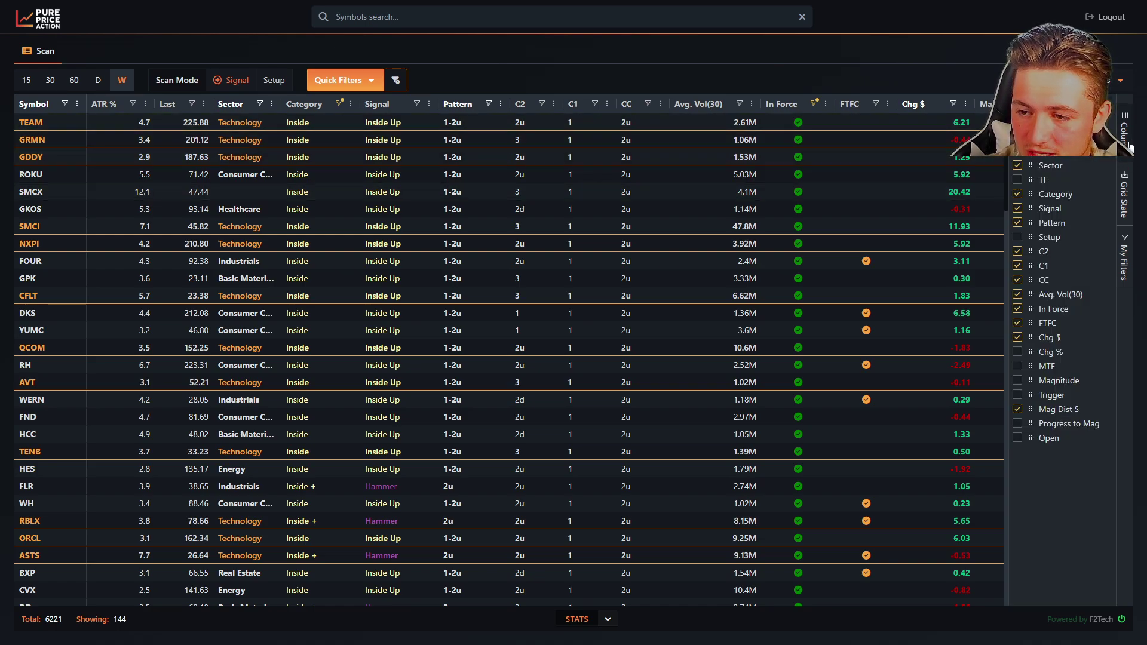
click(1017, 410)
click(1018, 424)
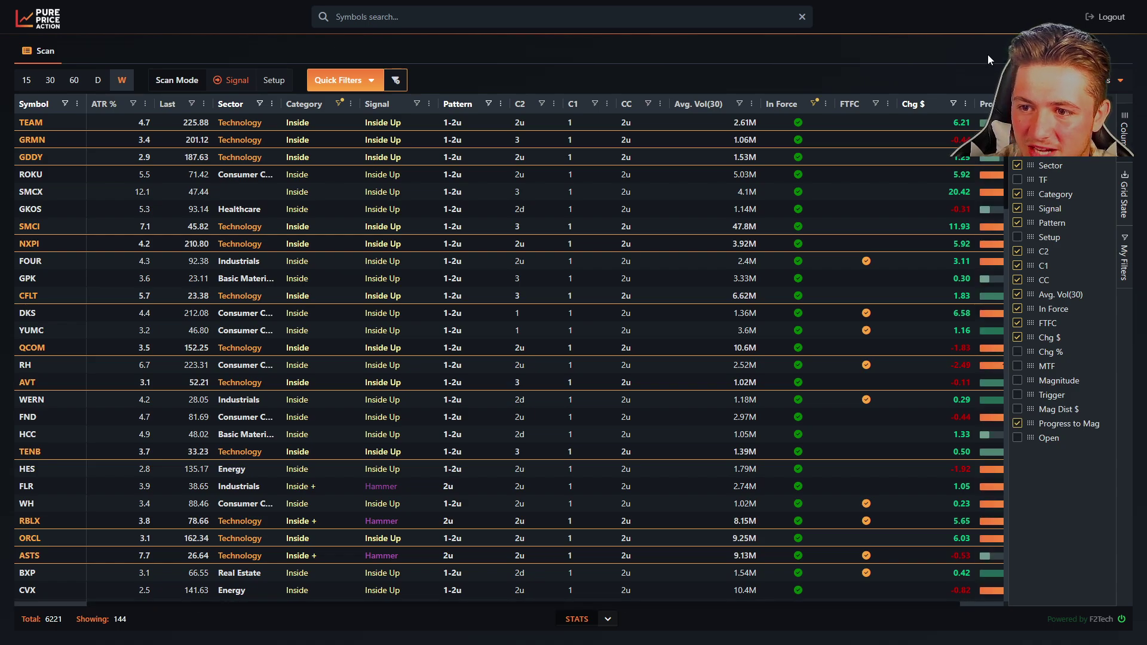
click(1128, 143)
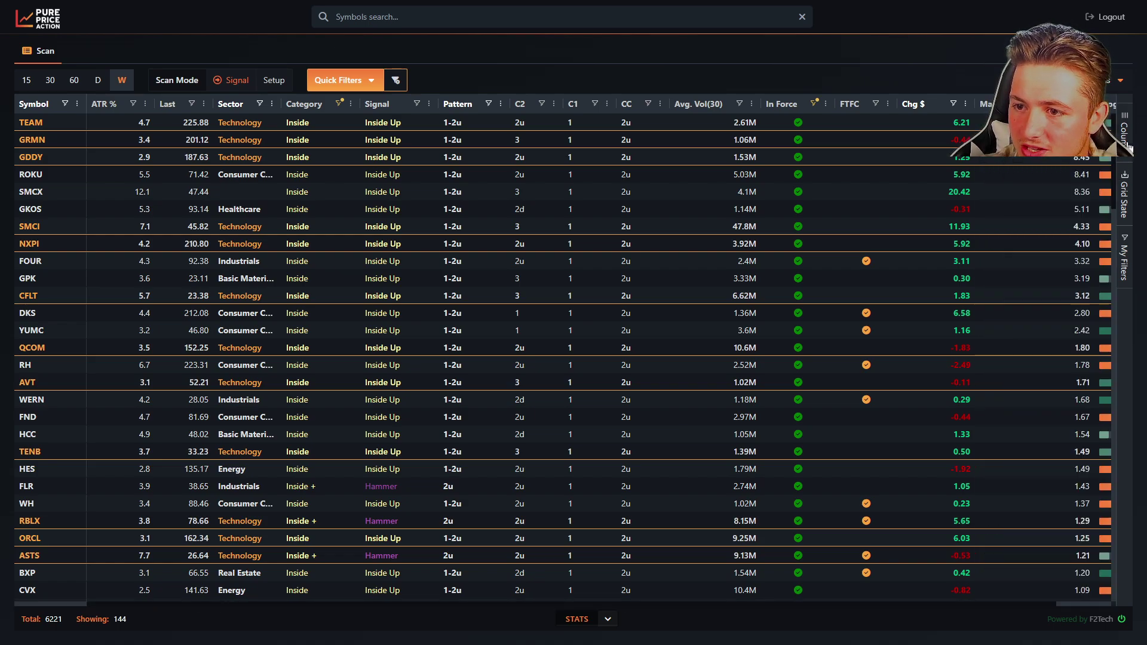
click(1111, 104)
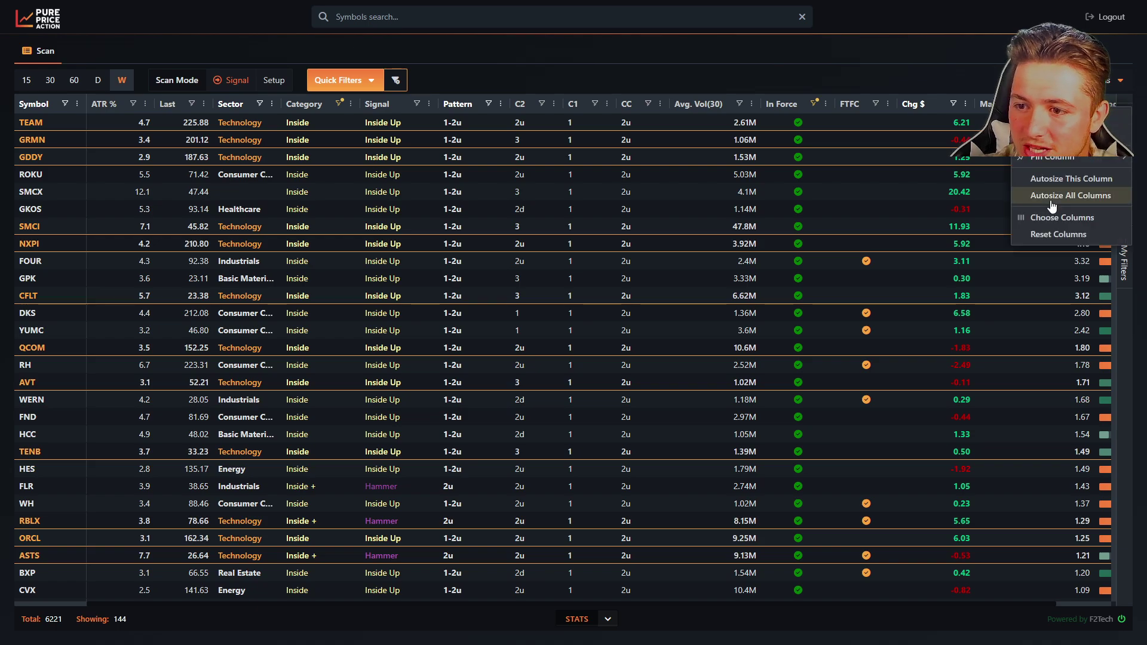
click(1053, 199)
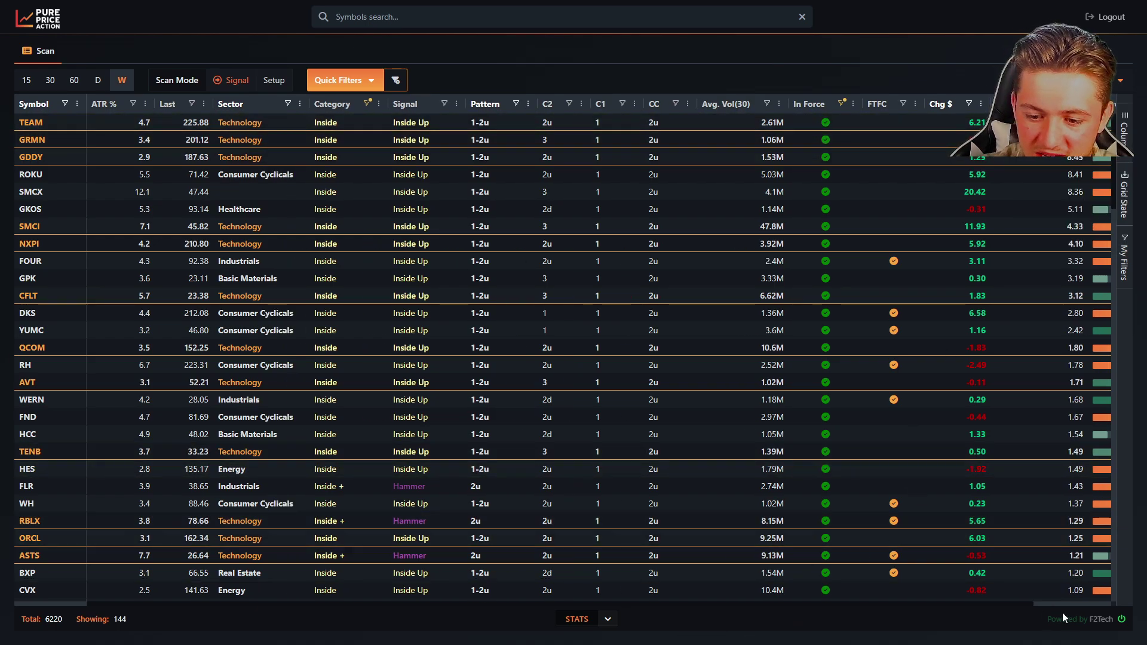
scroll(1029, 603, right, 3)
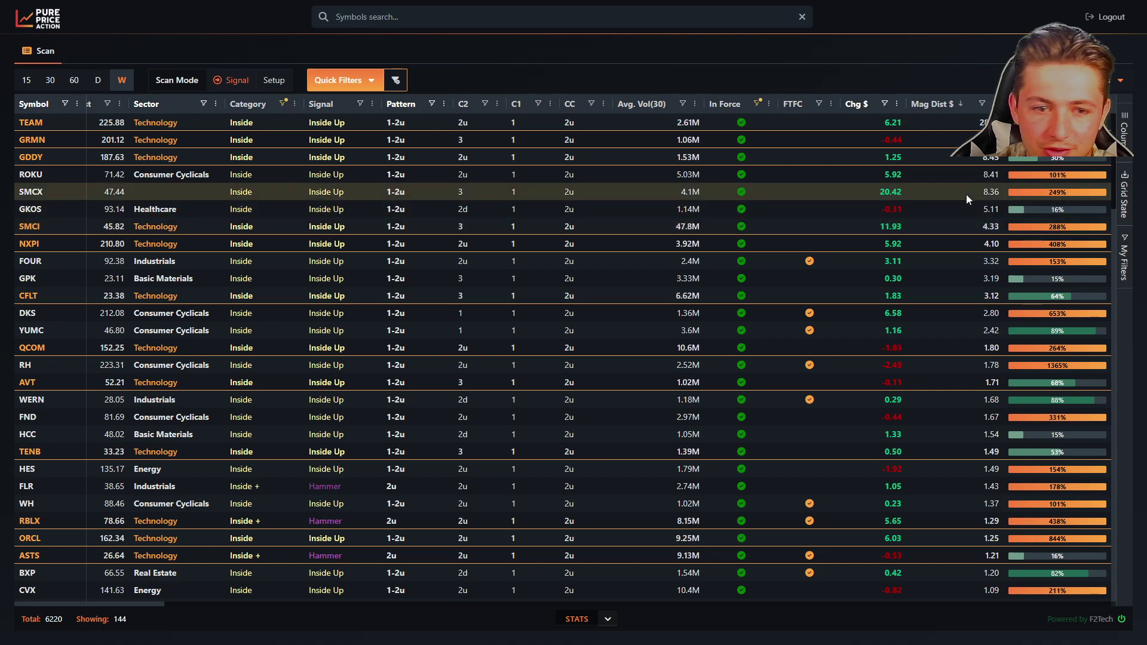
Step: Open the SMCX charts, then return to the scan results table
click(34, 192)
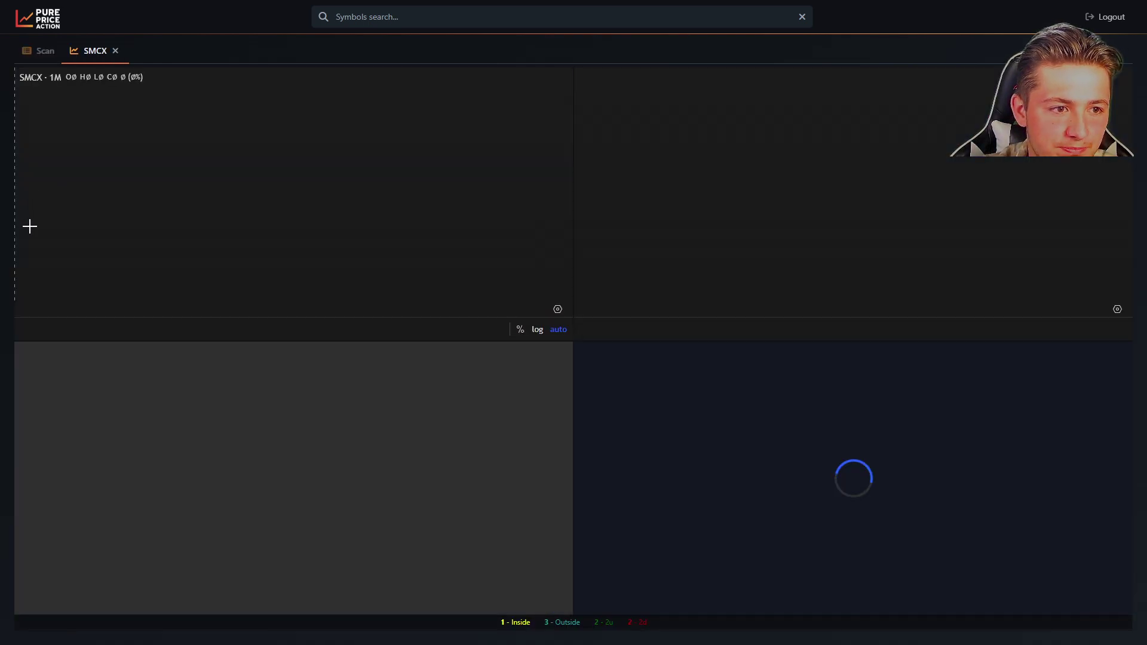
scroll(901, 251, up, 3)
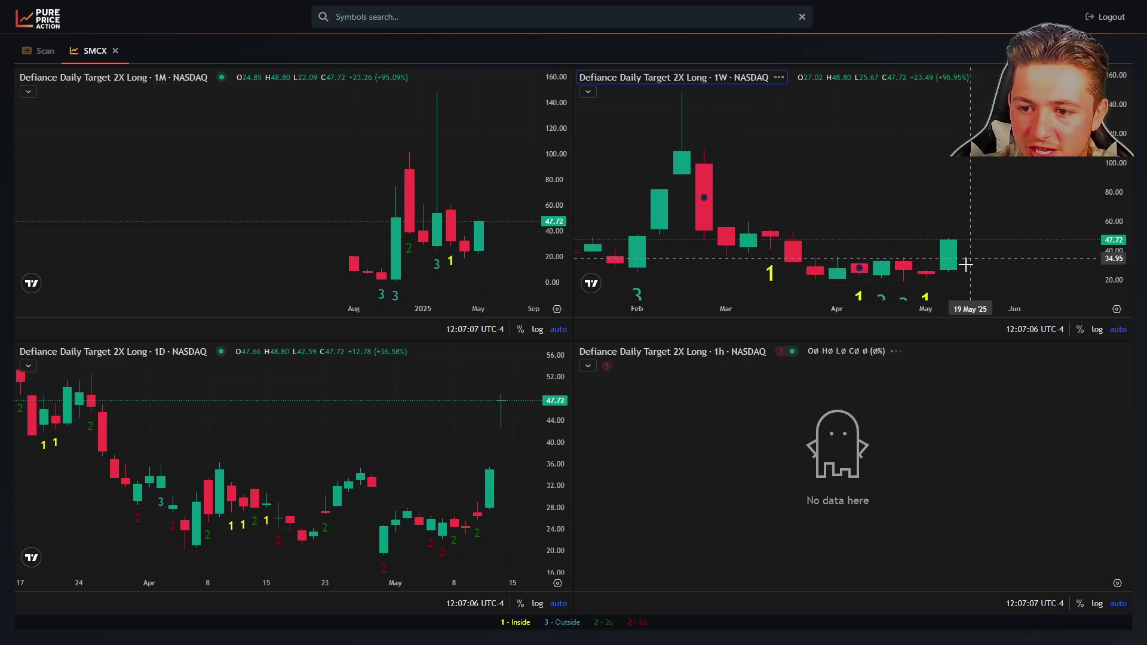
click(38, 50)
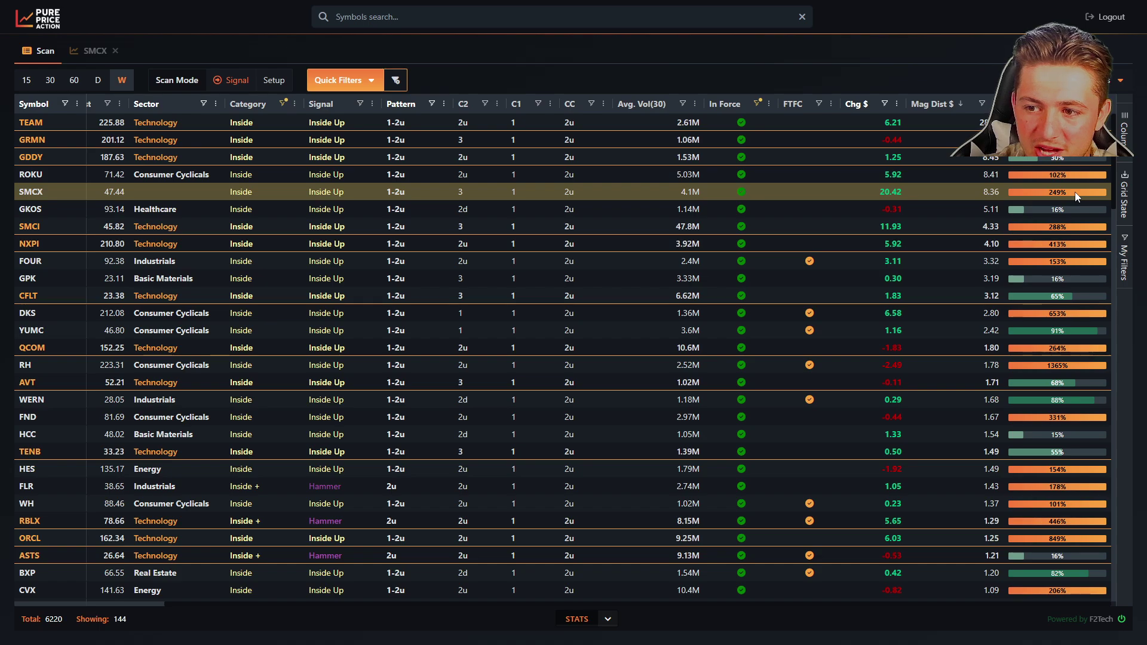
Step: Remove Mag Dist $ and add the MTF column showing 15, 30, 60, D, W
click(1125, 130)
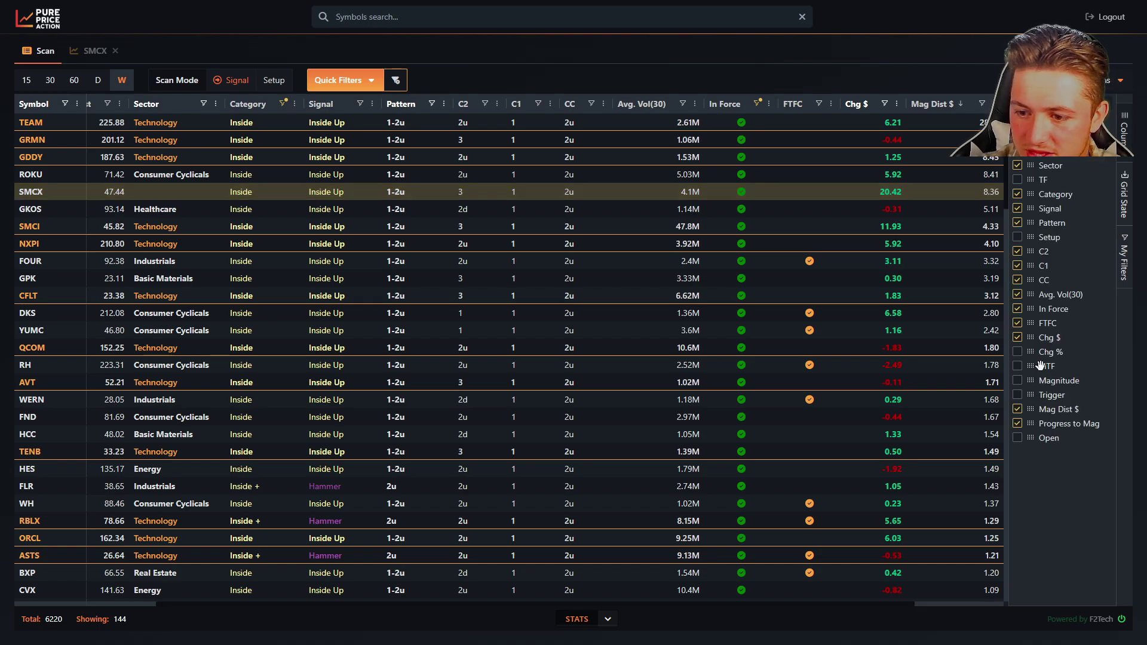
click(1018, 410)
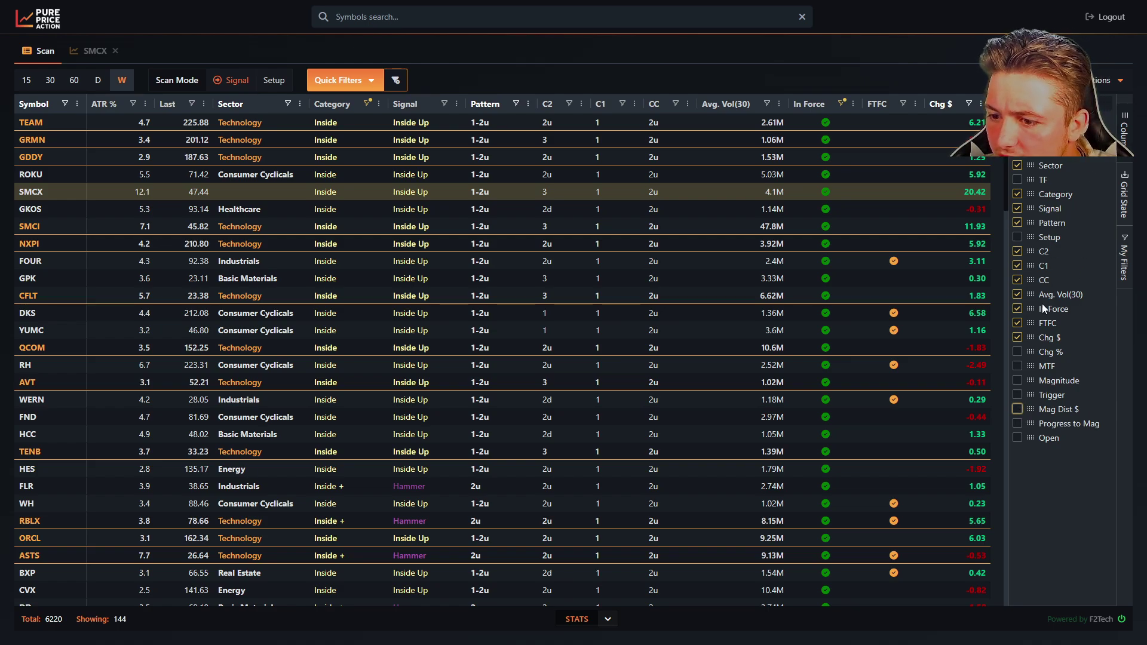
click(1019, 366)
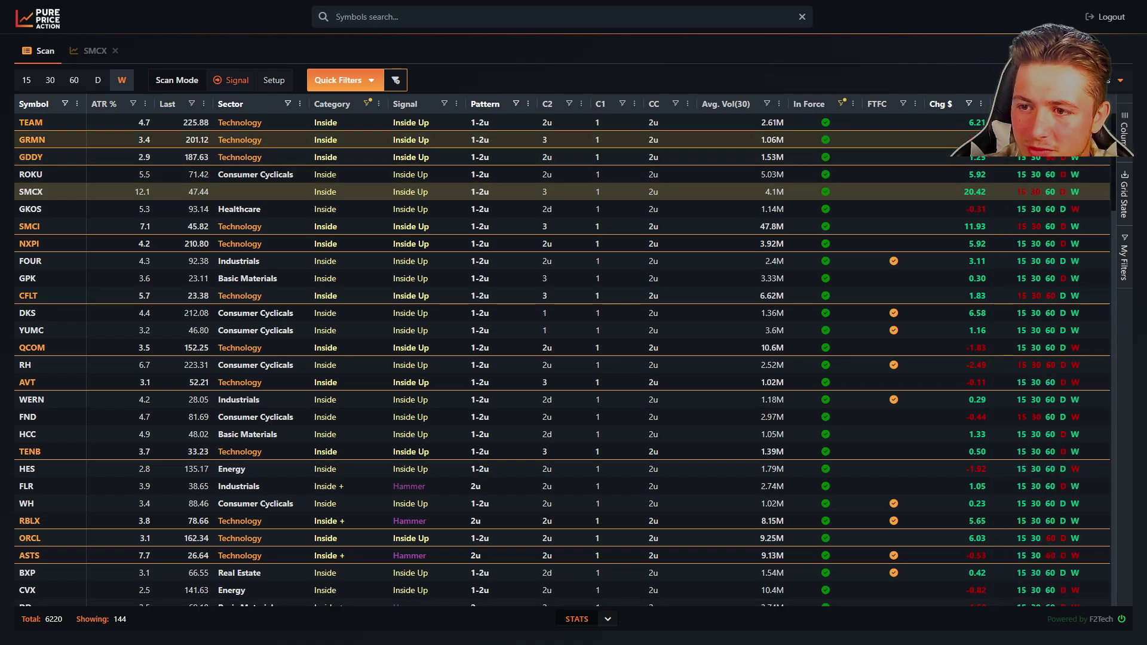
click(1125, 128)
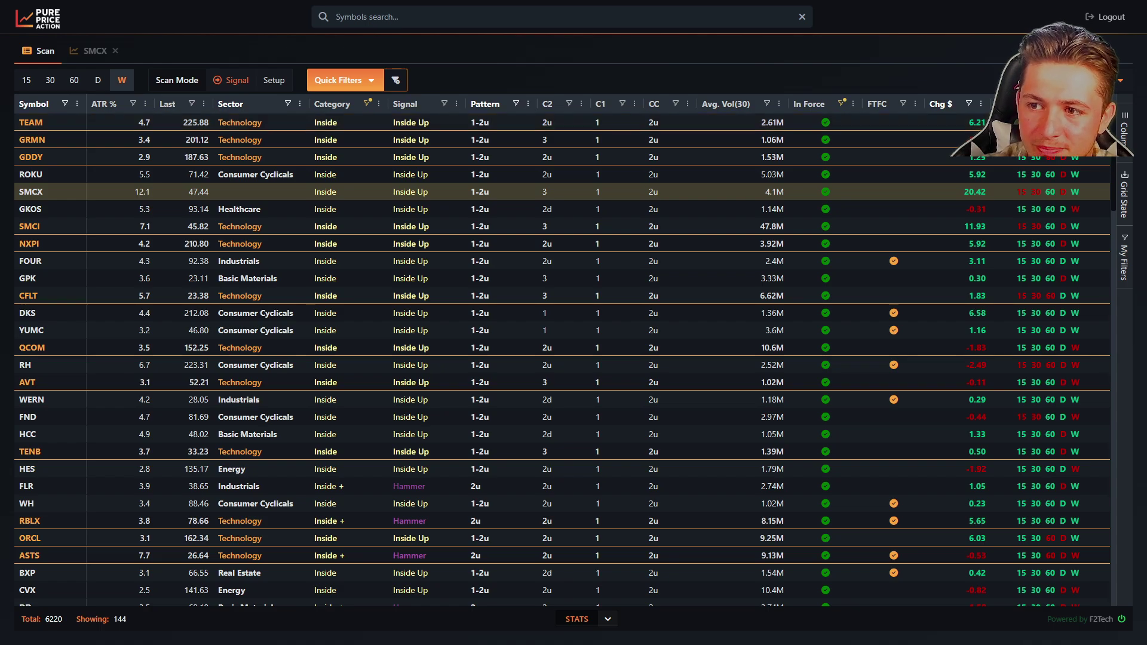
Step: Switch the MTF column to colour each timeframe by pattern, keeping TEAM selected
click(1125, 194)
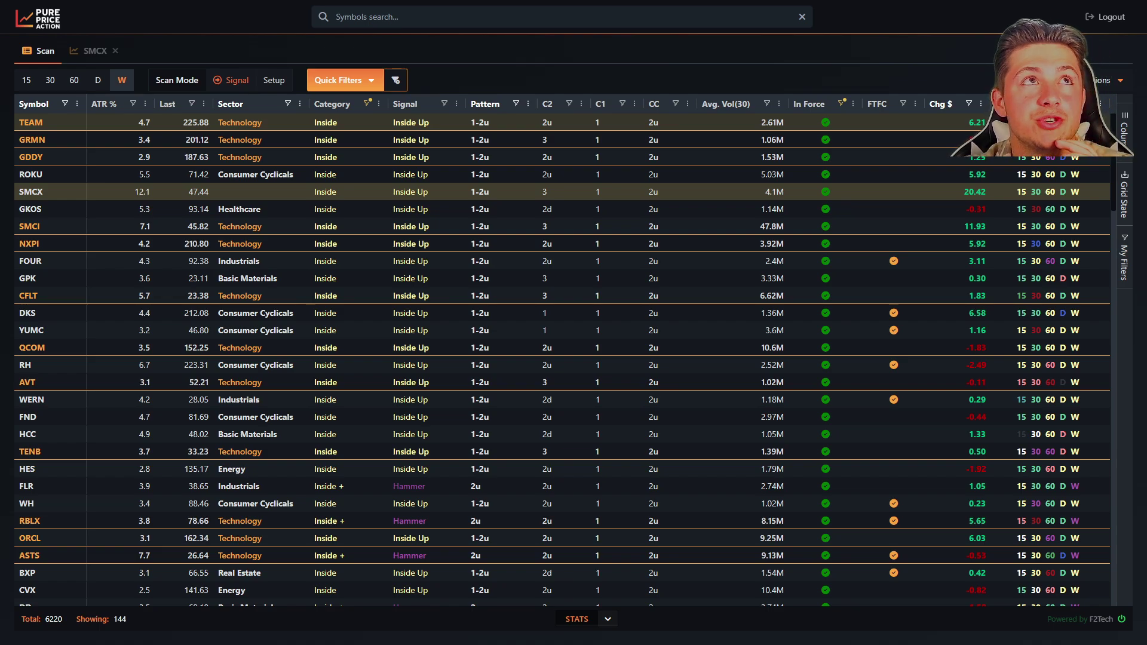
click(31, 139)
click(32, 121)
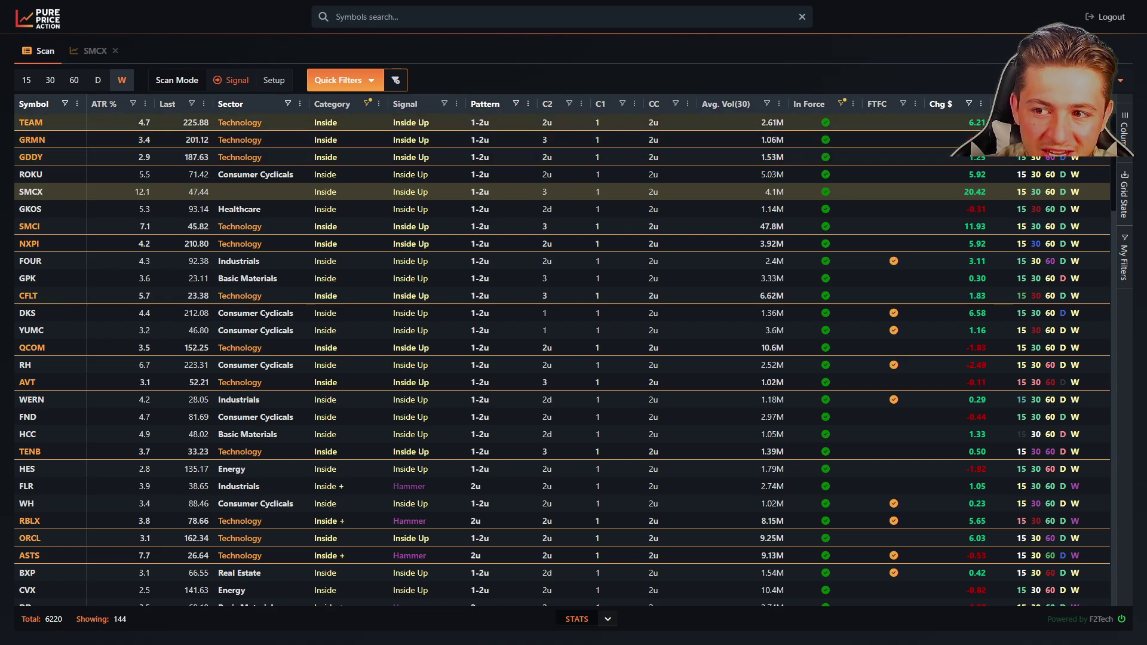
Step: Keep patterns in 3-bar form and clear all active filters
click(1106, 83)
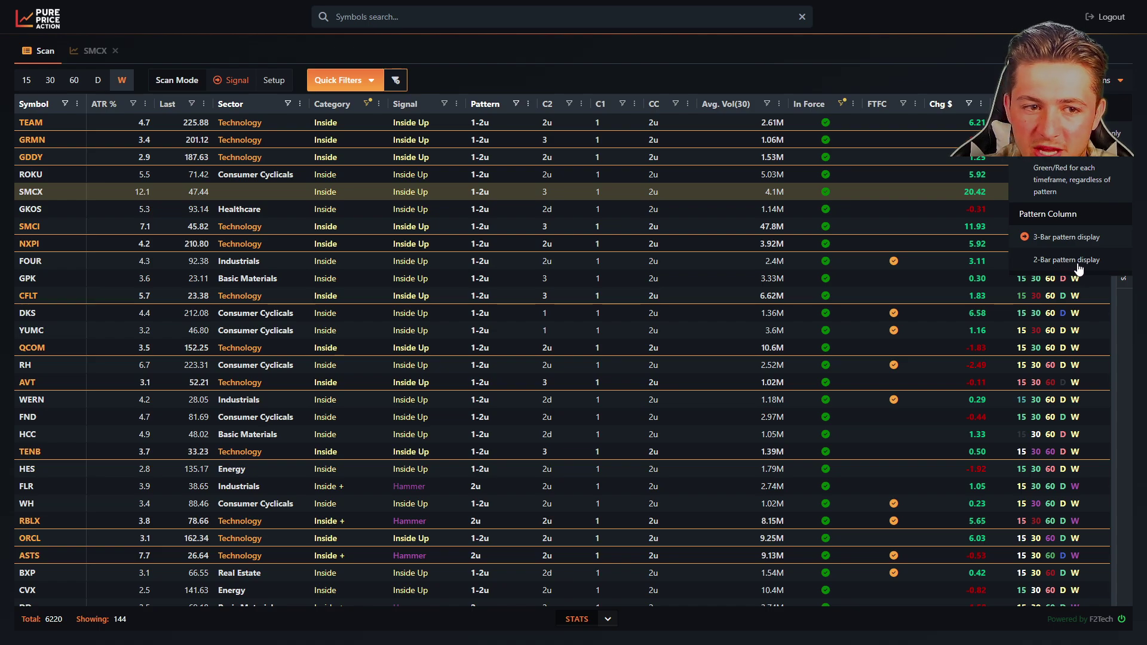
click(1057, 237)
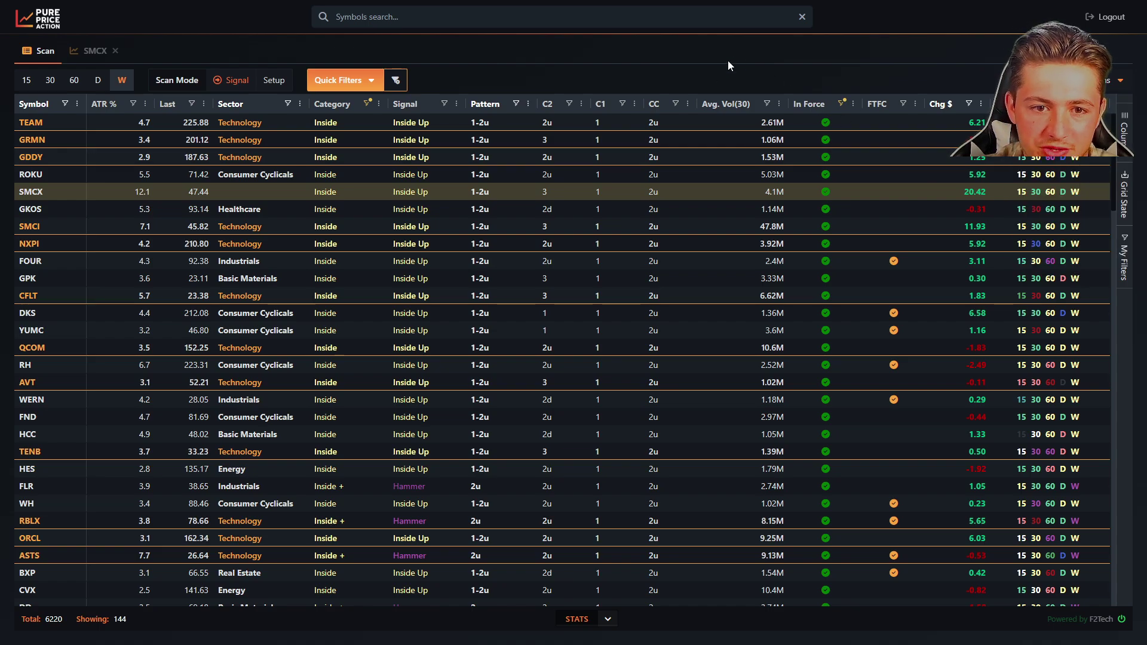
click(397, 80)
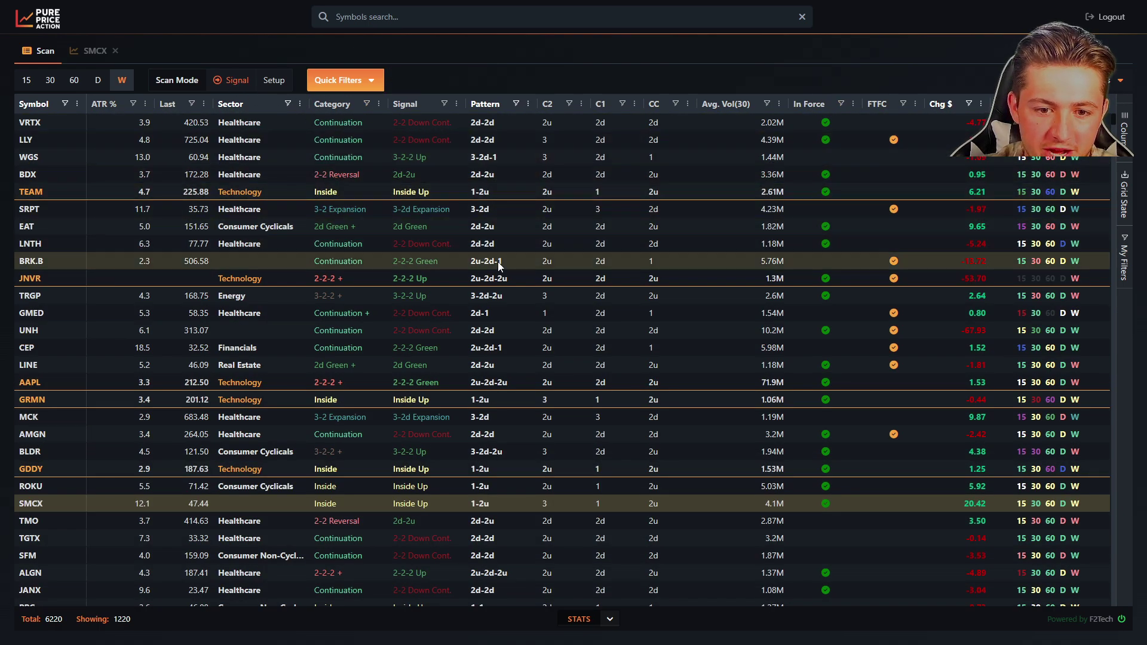
Step: Toggle the Pattern column to 2-bar display and back to 3-bar
click(1124, 128)
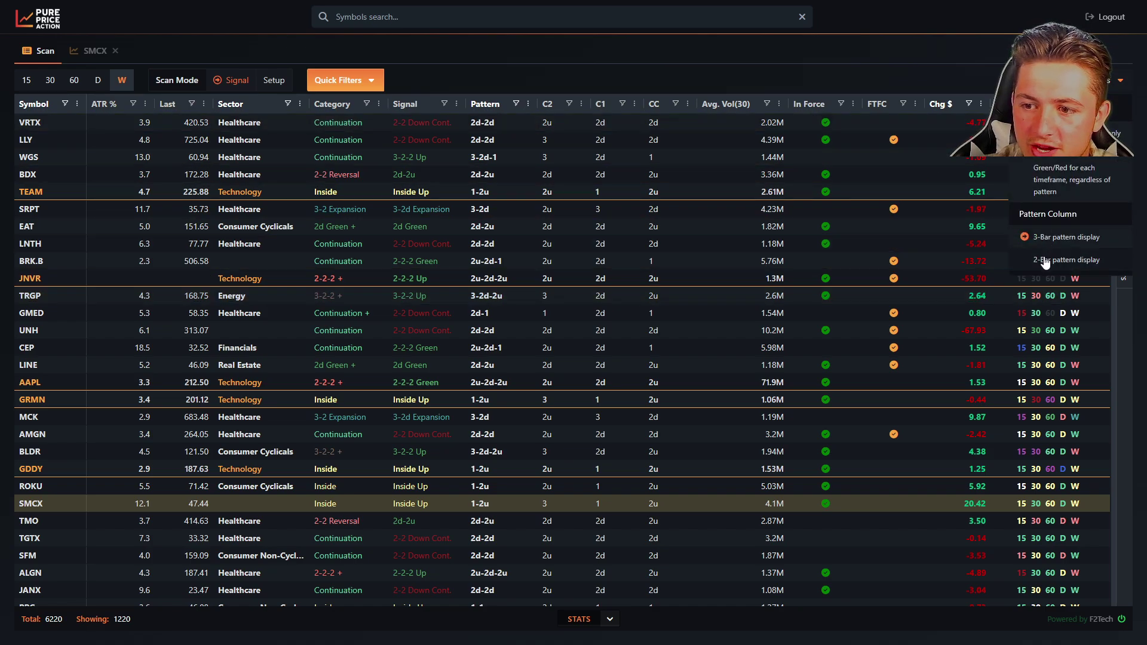
click(1045, 261)
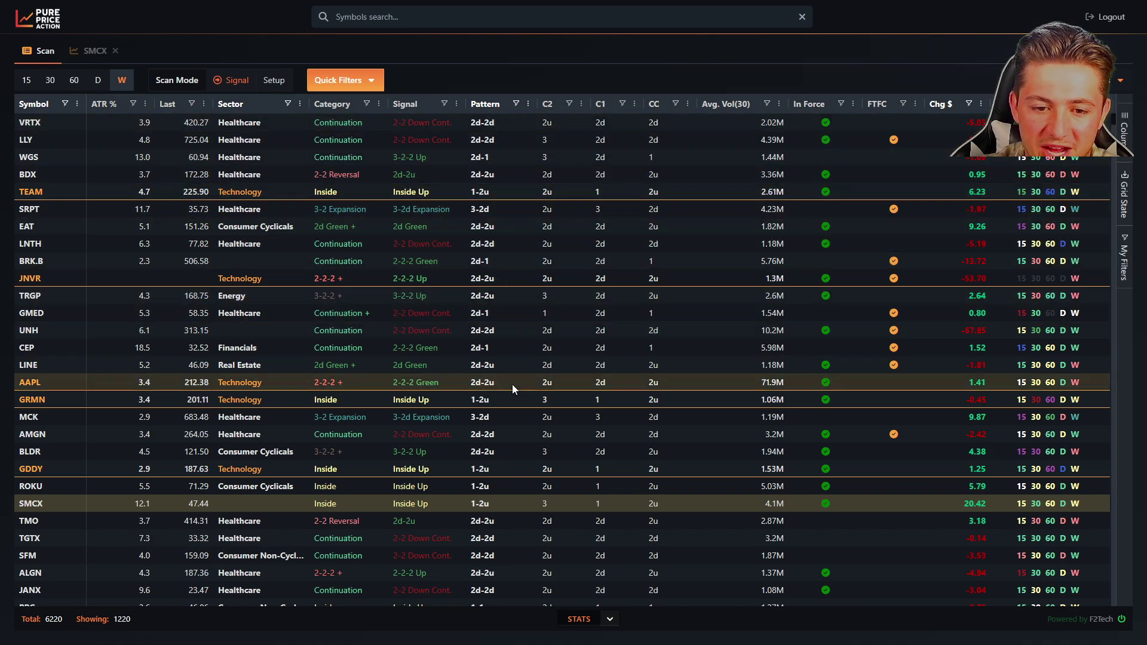
click(1124, 128)
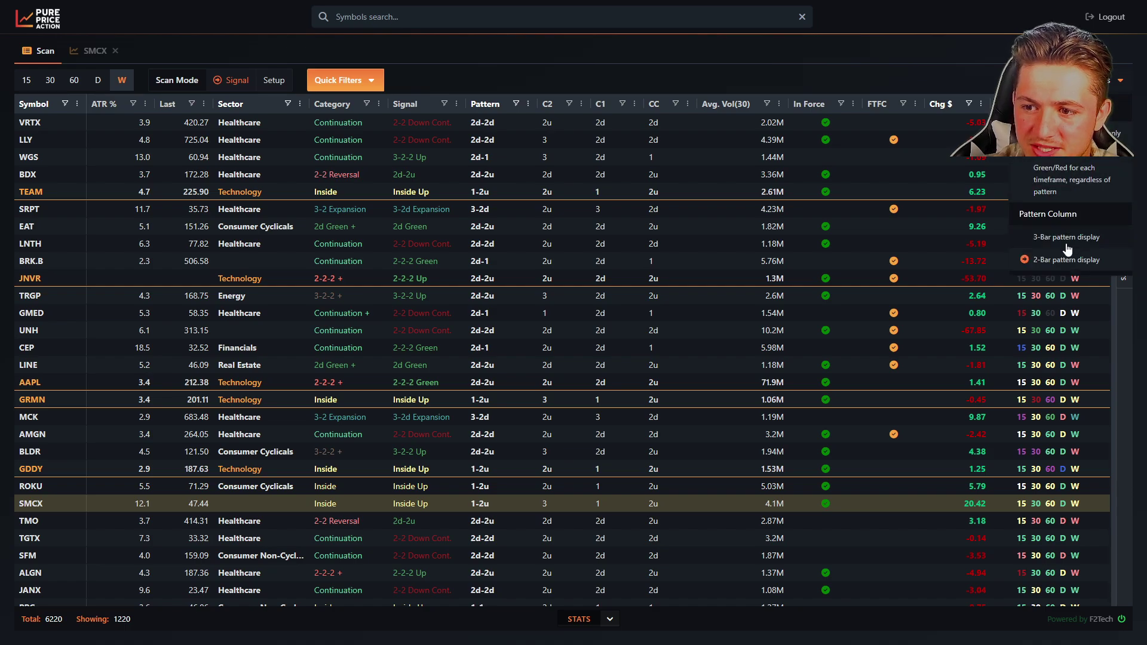
click(1067, 237)
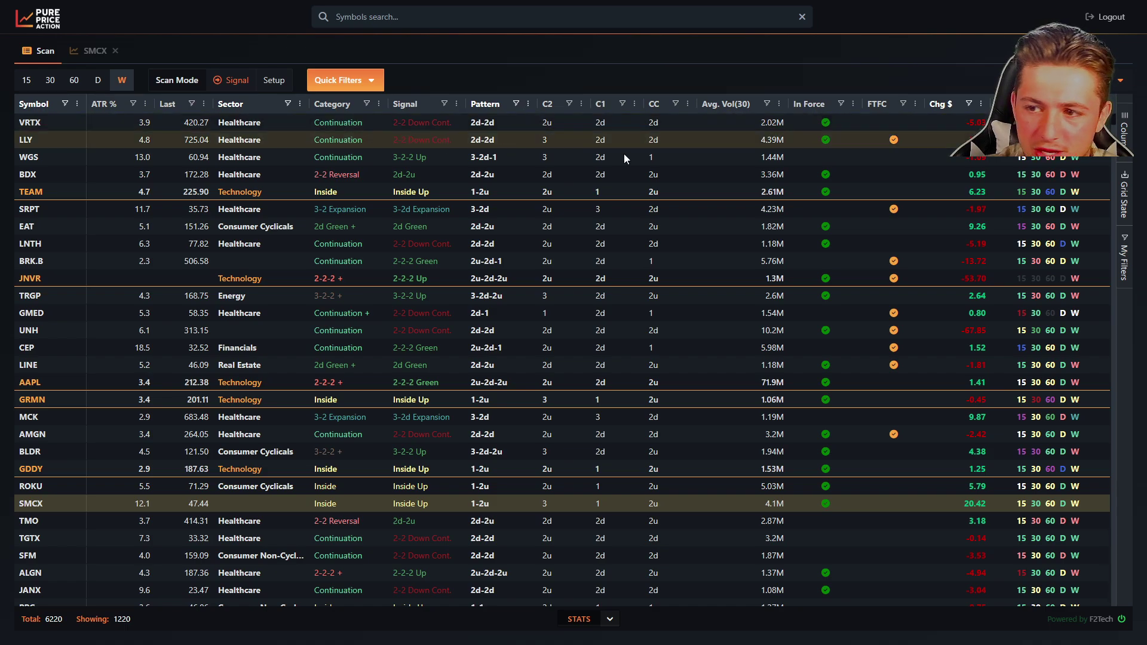
click(1124, 194)
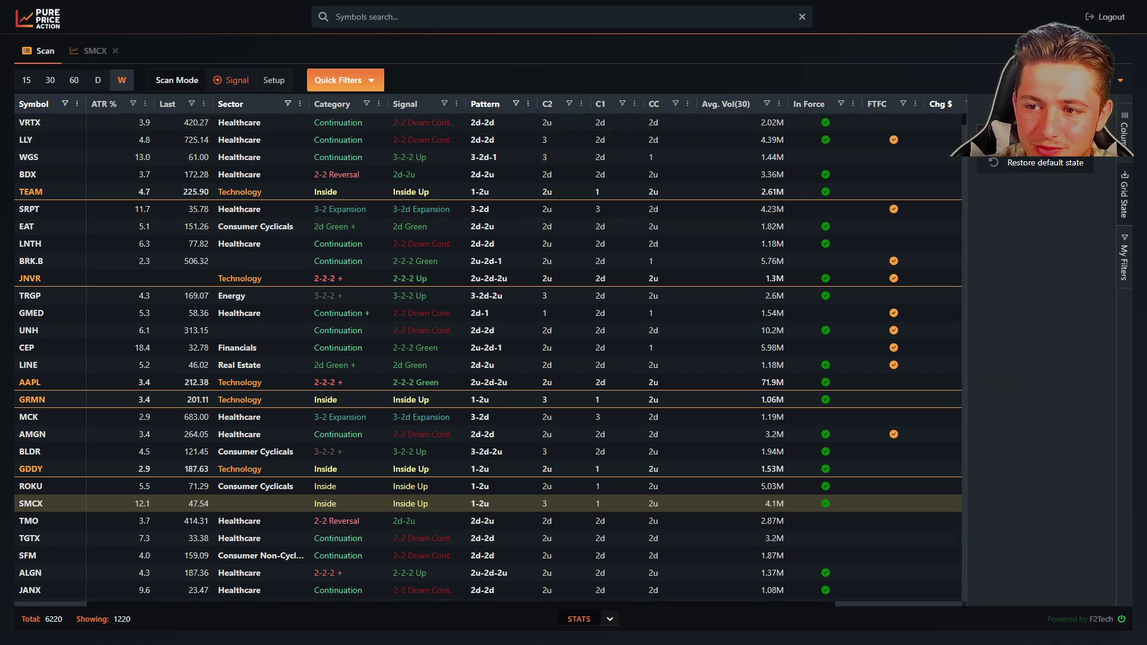
Step: Restore the default grid layout and add the C1 and C2 columns, C2 first
click(1018, 164)
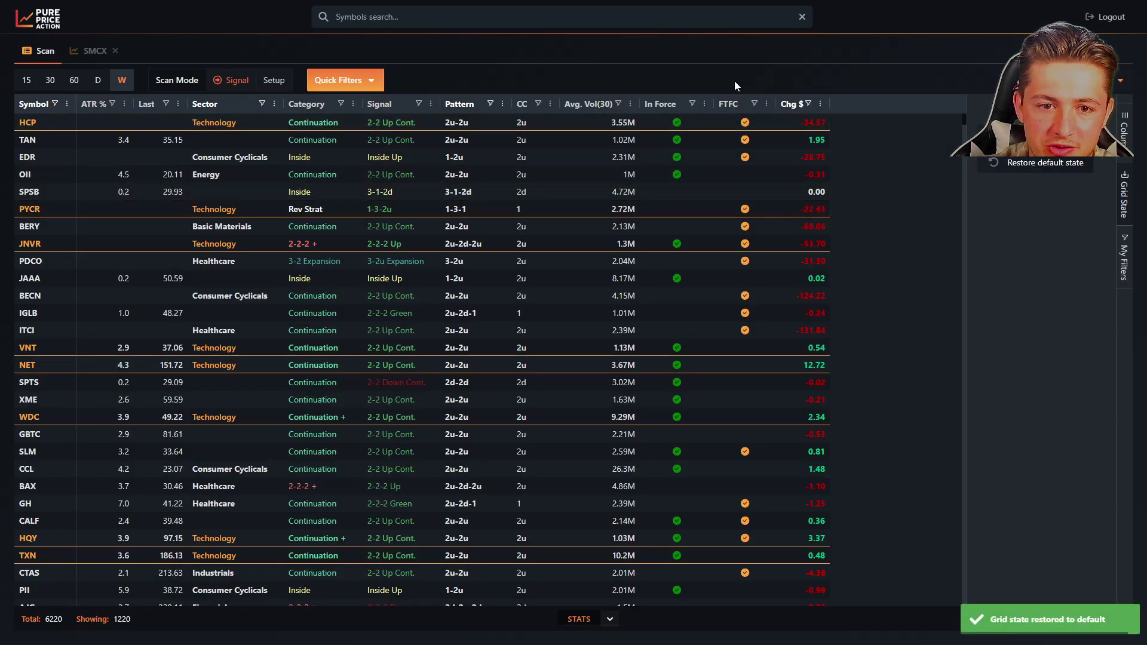
click(1124, 130)
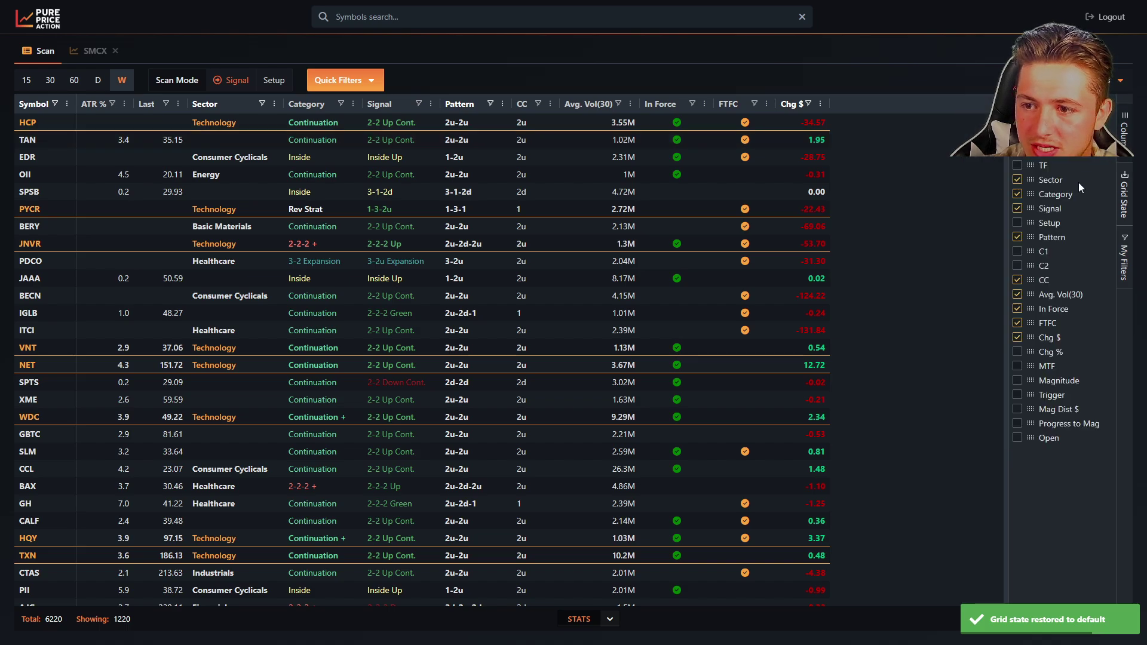
click(1018, 251)
click(1018, 266)
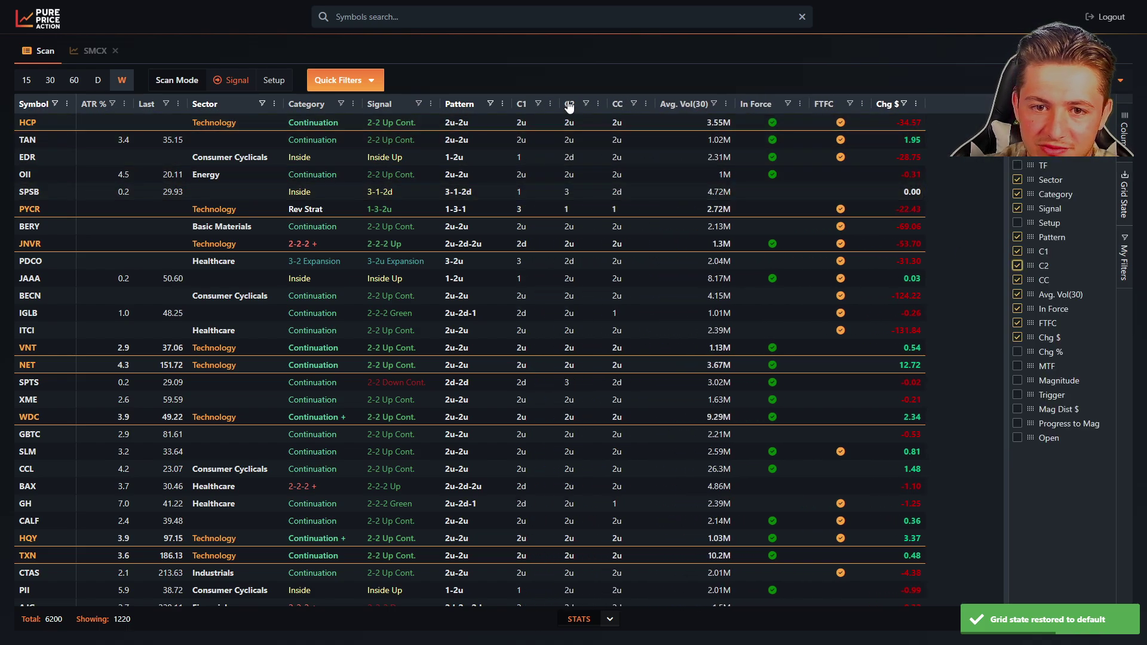
drag(568, 103, 516, 104)
Step: Re-add C1 and C2 ahead of CC, with C2 before C1, and save the grid state
click(1124, 195)
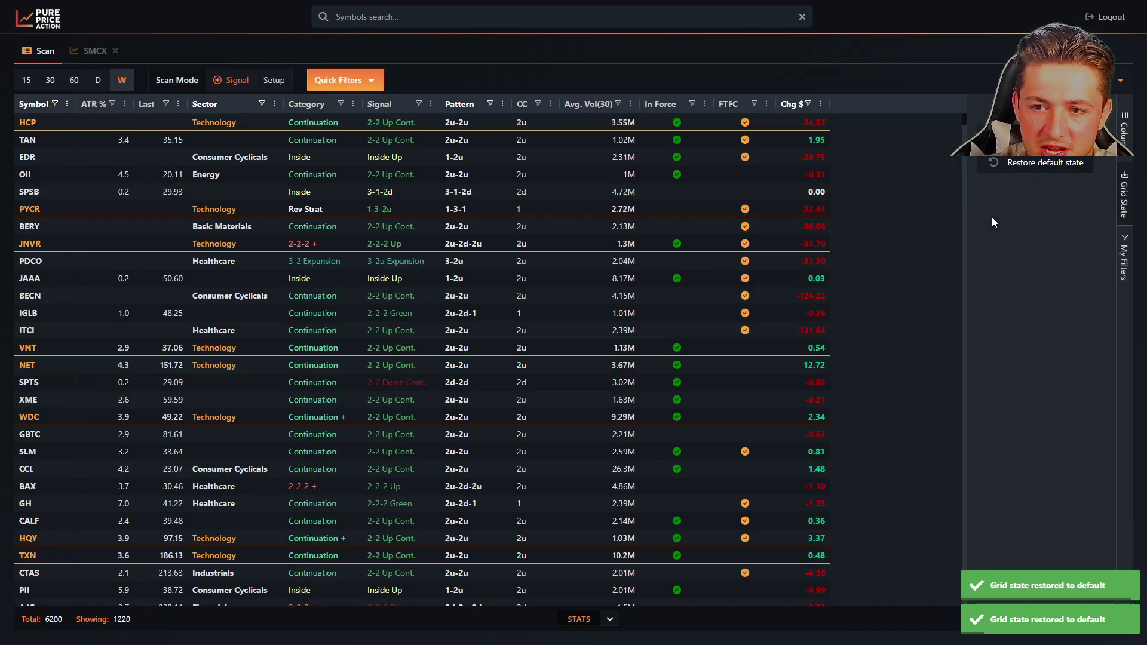
click(1124, 129)
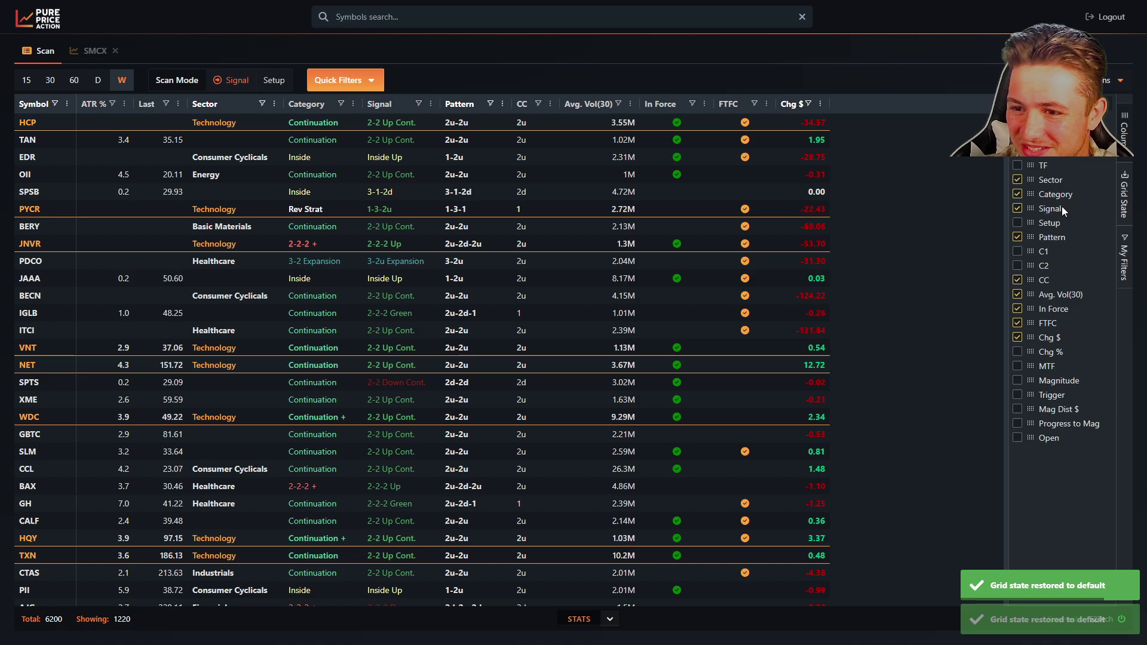
click(1018, 252)
click(1018, 266)
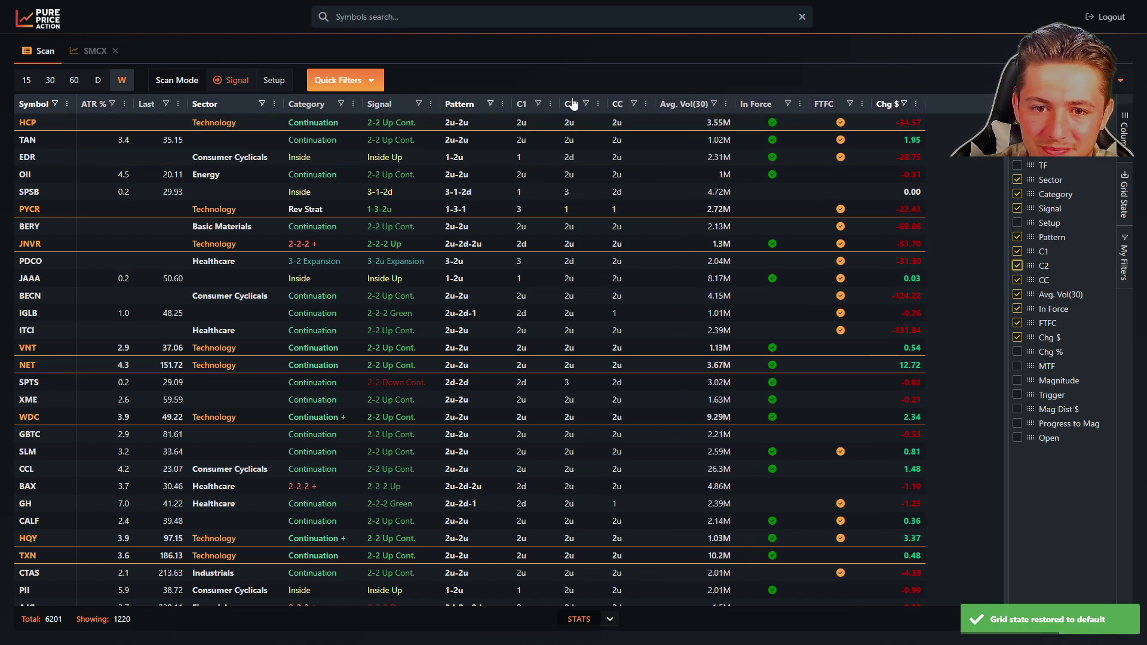
drag(526, 104, 526, 104)
click(1124, 194)
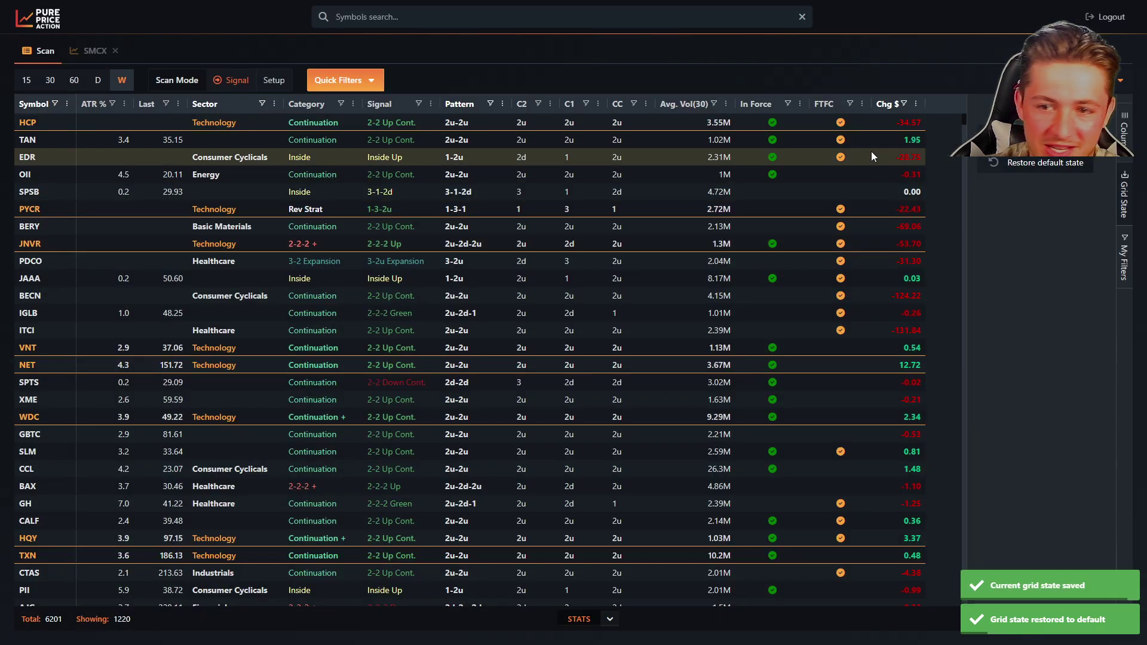
click(1125, 131)
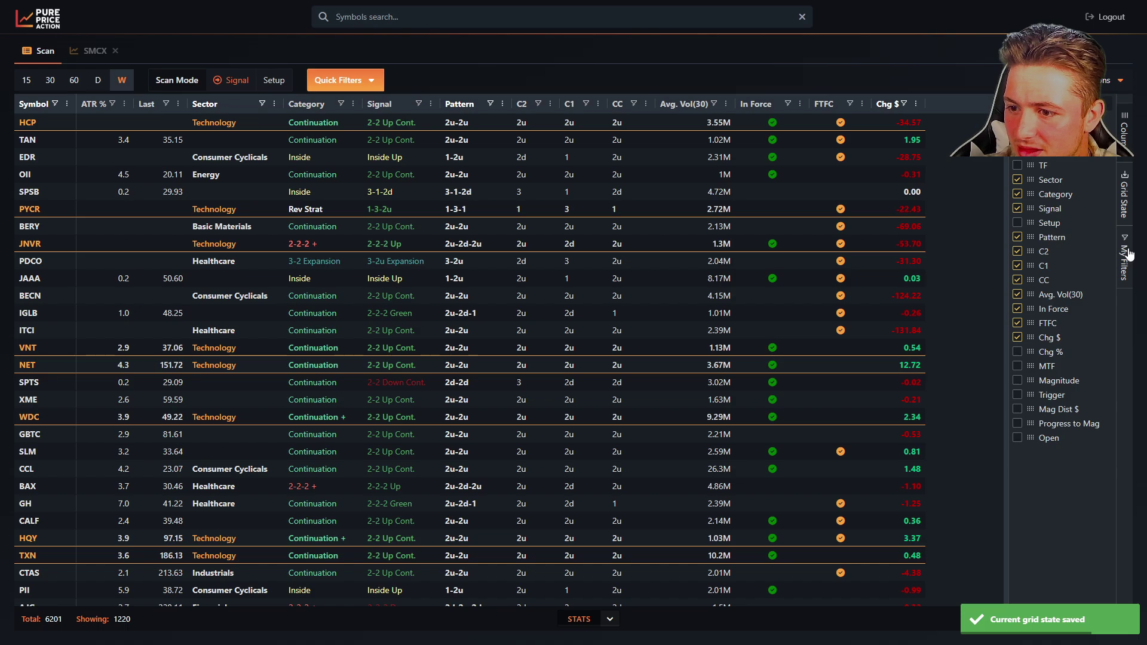
click(1125, 130)
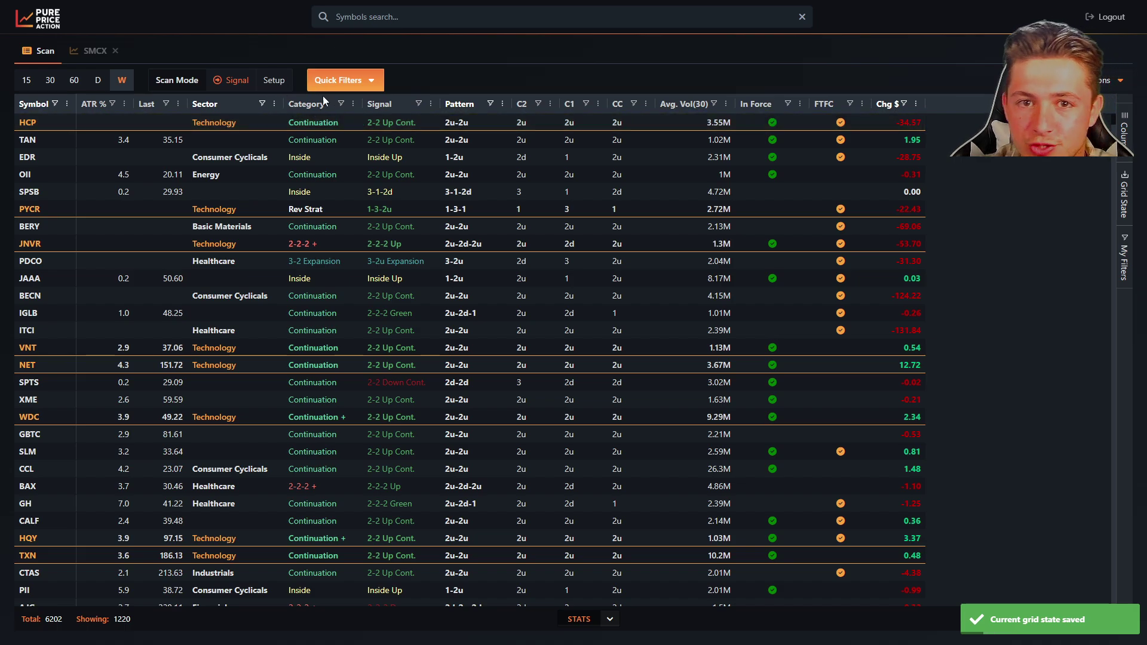
Step: Switch to Setup mode and limit Category to the 2u Red + setups
click(276, 83)
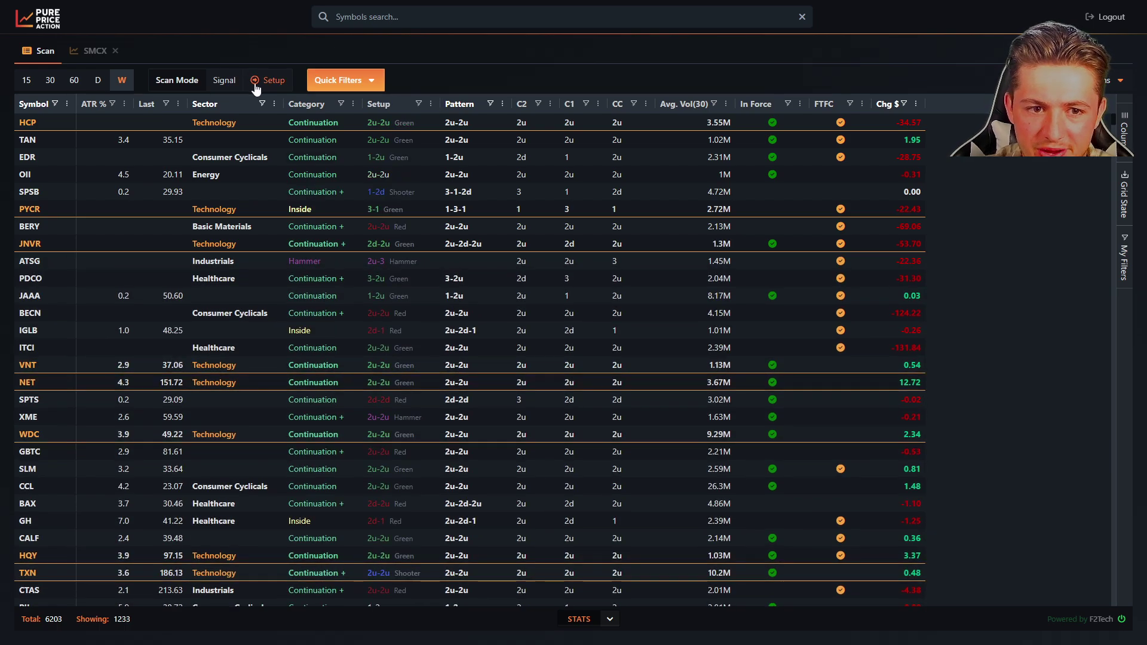
click(341, 104)
scroll(365, 299, down, 1)
click(361, 312)
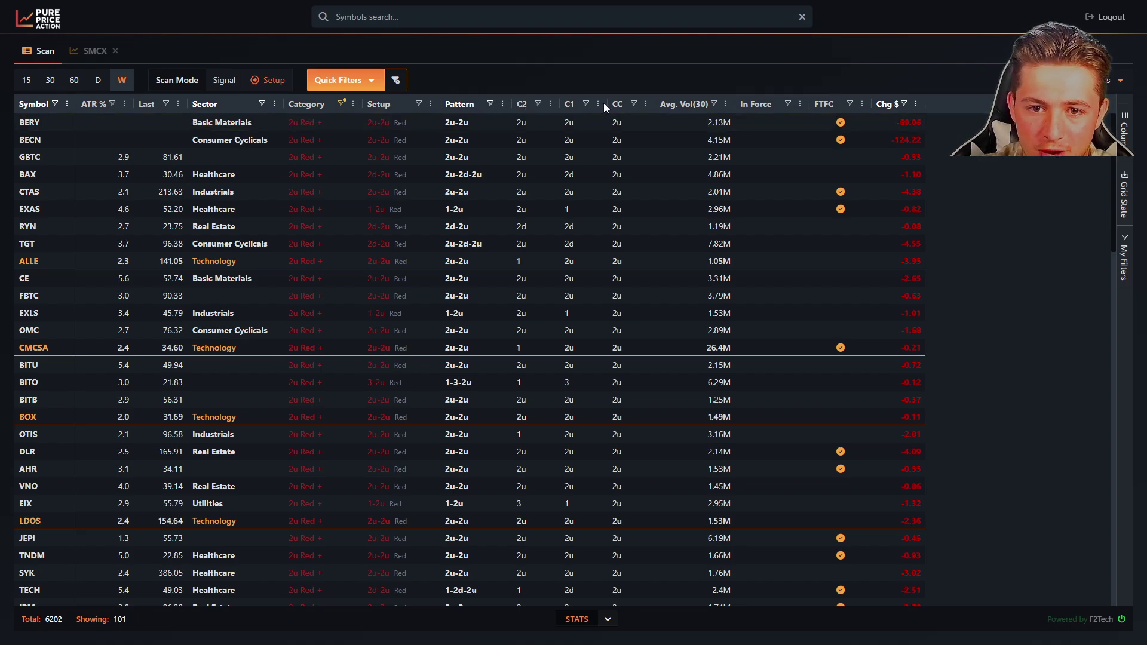
Step: Try C1 = 3 and CC = 1-3 filters, then clear all filters
click(587, 104)
text(3)
key(Return)
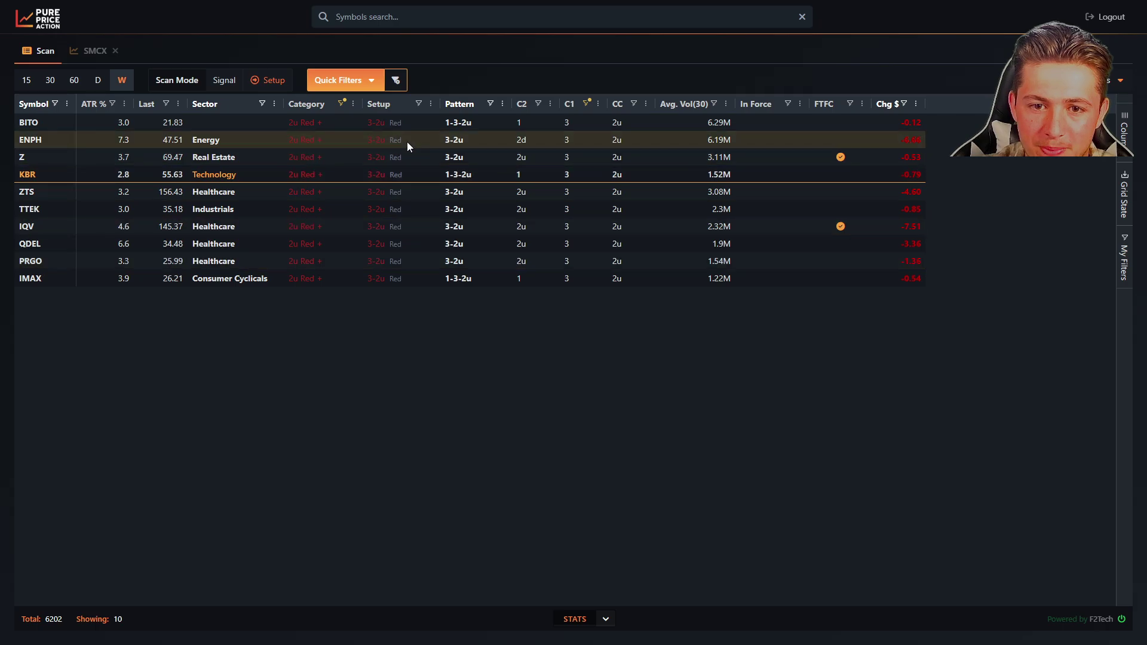
click(634, 104)
text(1-3)
key(Return)
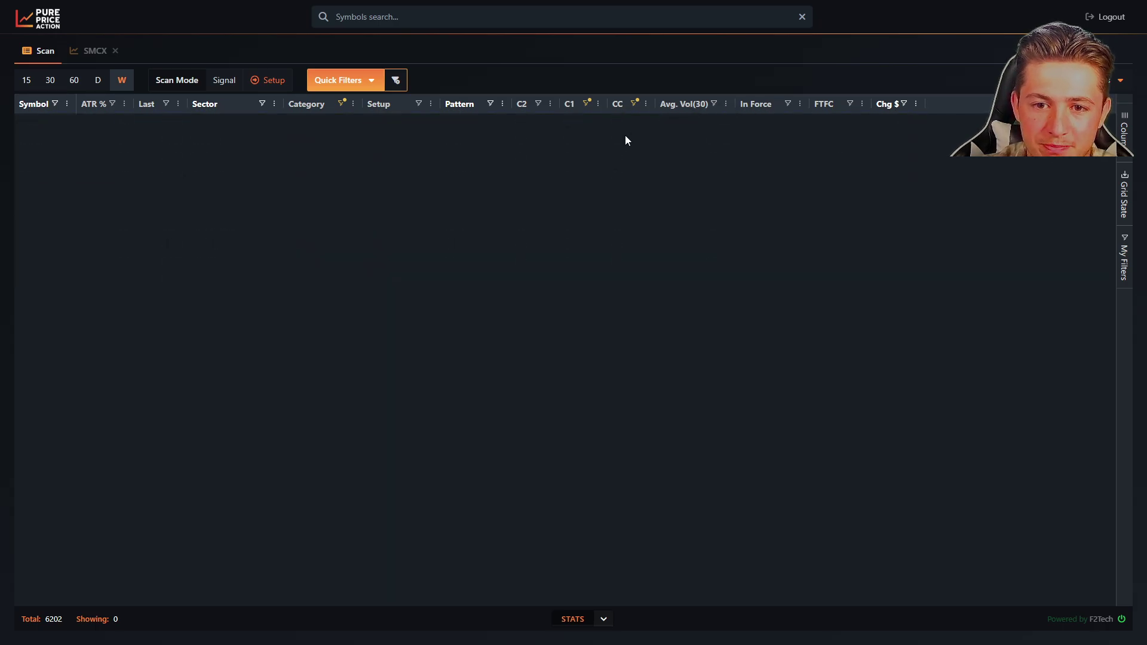
click(395, 81)
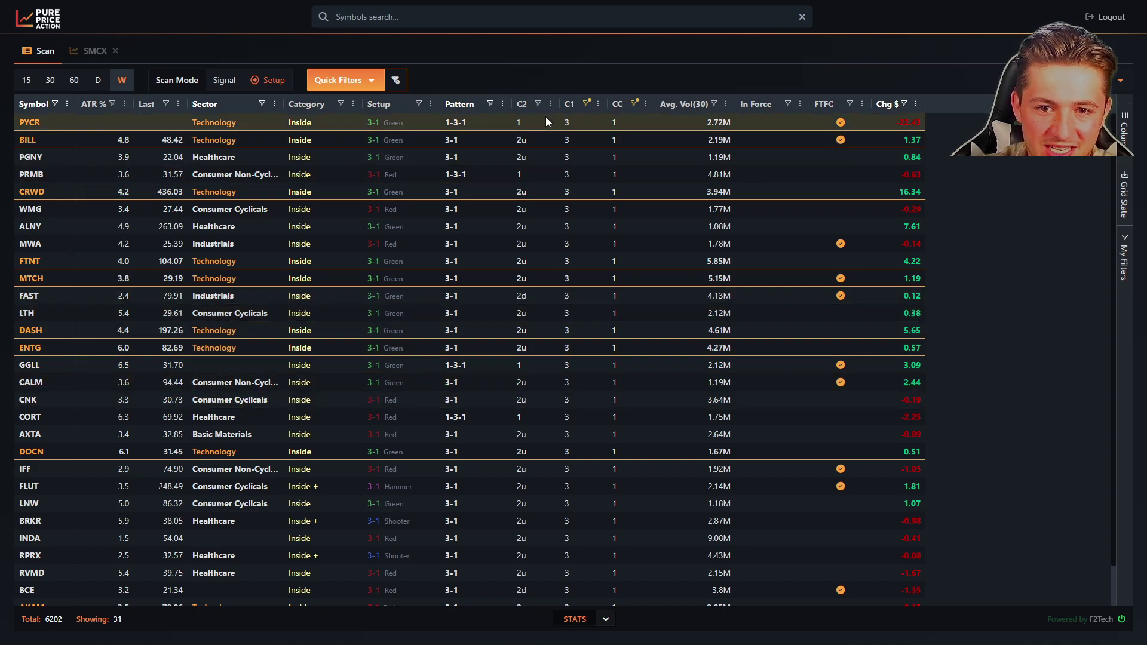
Step: Try setting the C1, C2 and CC filters to 1, then reset the C2 filter
click(587, 103)
text(1)
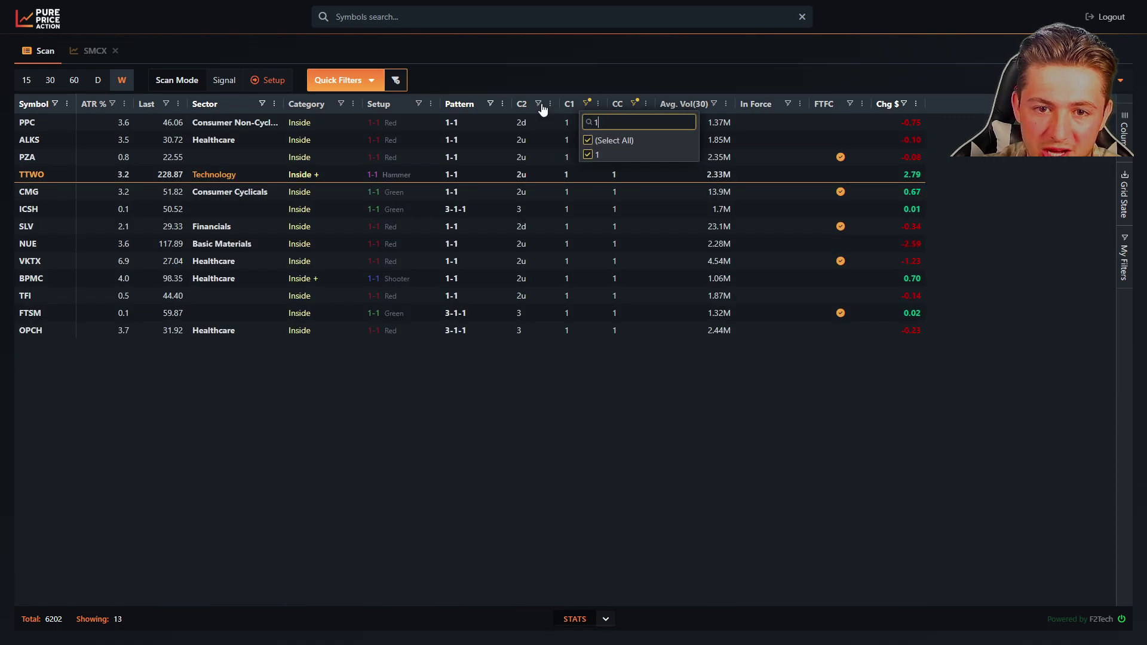
click(538, 103)
text(1)
click(593, 105)
click(635, 104)
text(1)
click(629, 74)
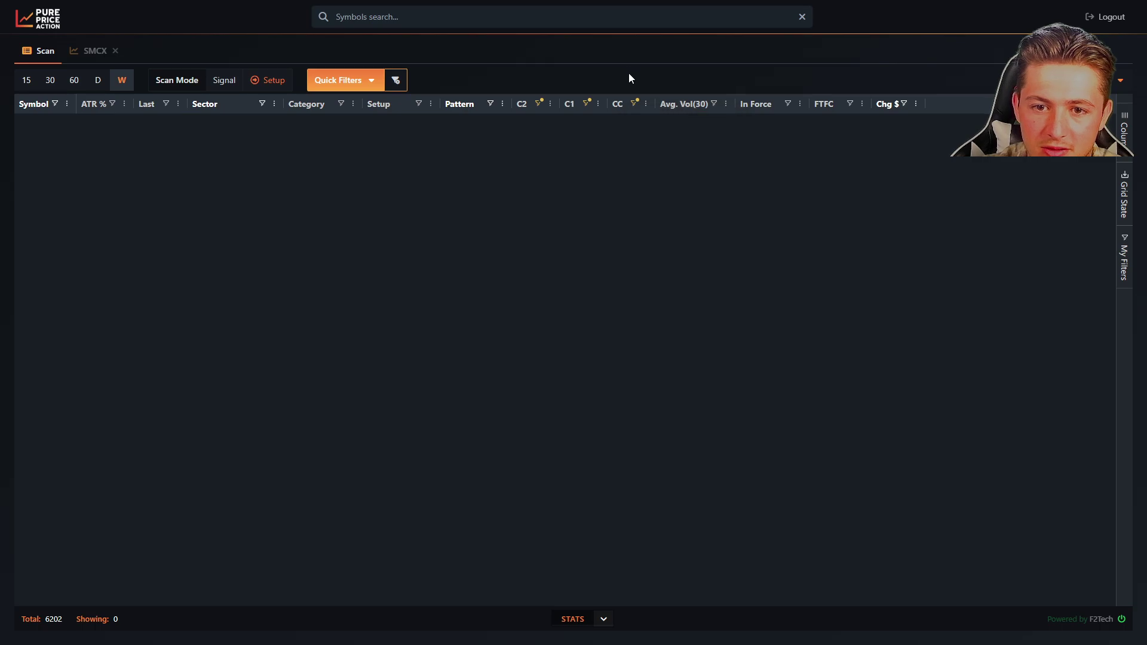
click(540, 103)
click(569, 79)
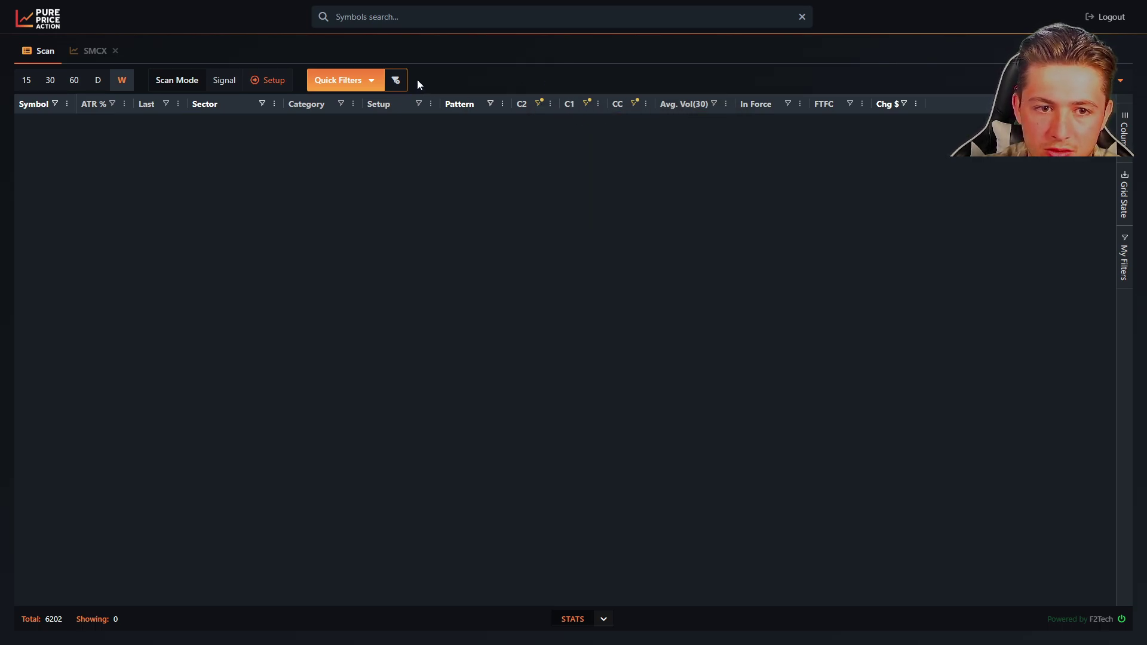
click(539, 103)
click(594, 77)
Step: Filter the C1 column to keep only rows where C1 is 1
click(587, 103)
text(1)
click(594, 77)
click(634, 104)
click(579, 145)
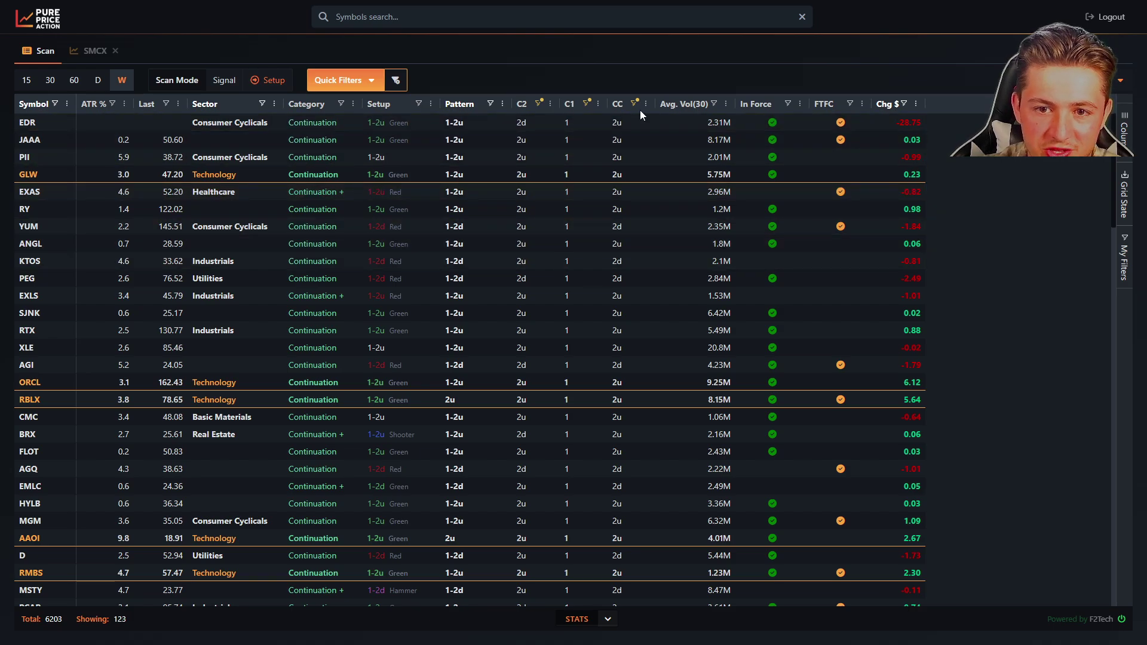
Step: Sort by C2 and filter C2 to keep only rows where it is 3
click(522, 103)
click(539, 104)
text(2)
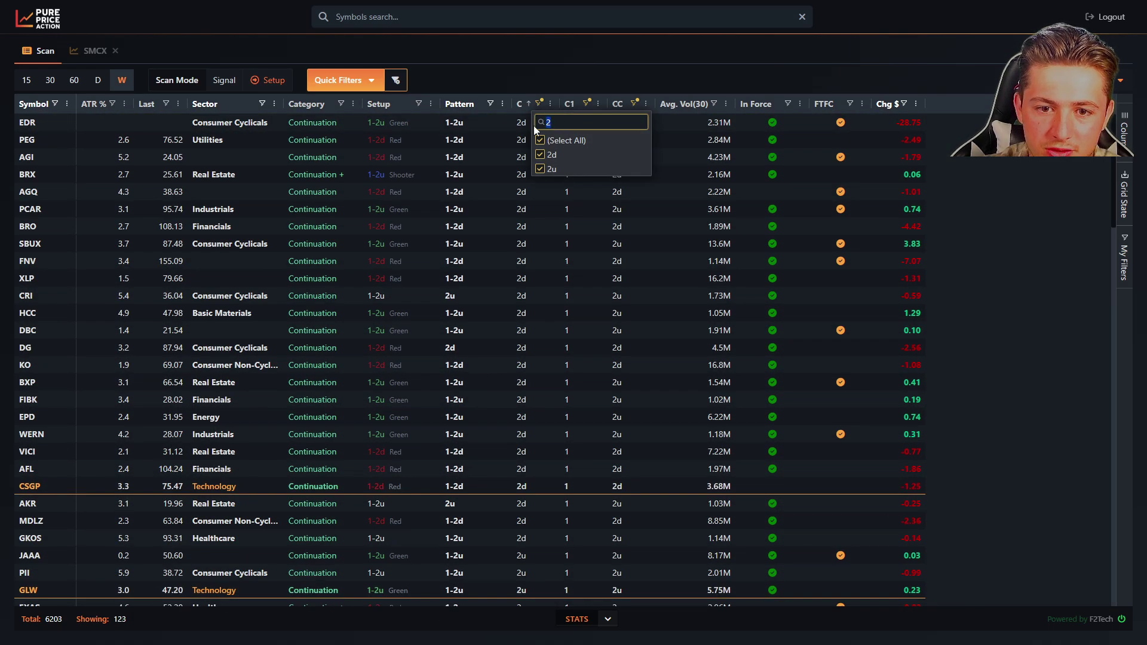
text(3)
key(Return)
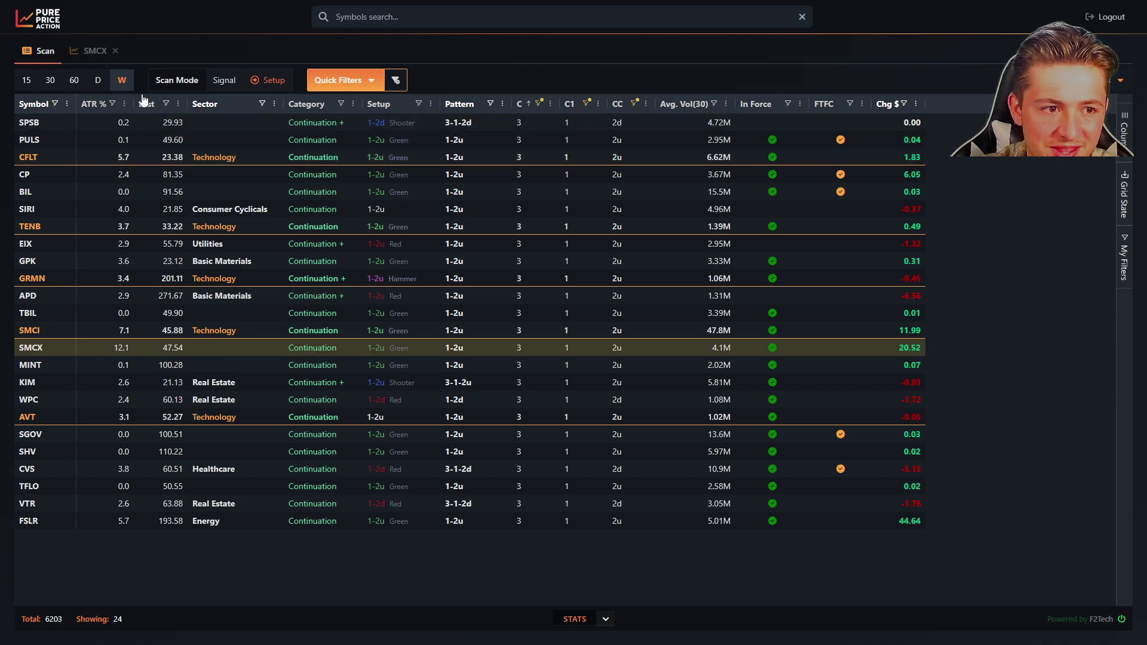
Step: Add the Chg % column and return the scan to the daily timeframe
click(98, 81)
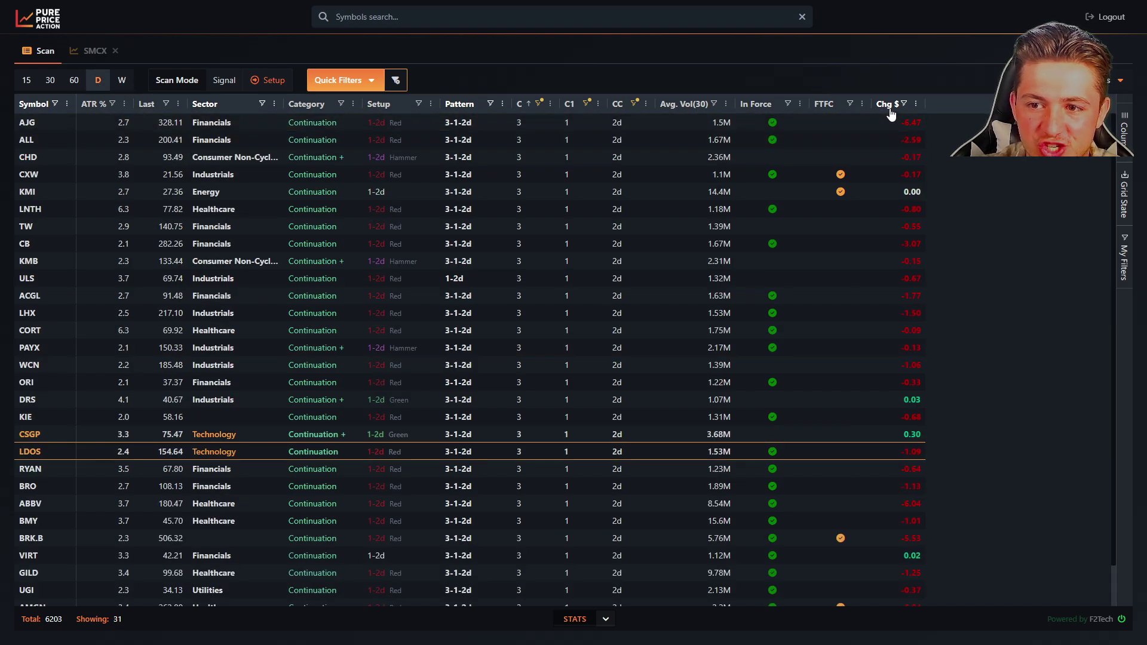
click(1128, 138)
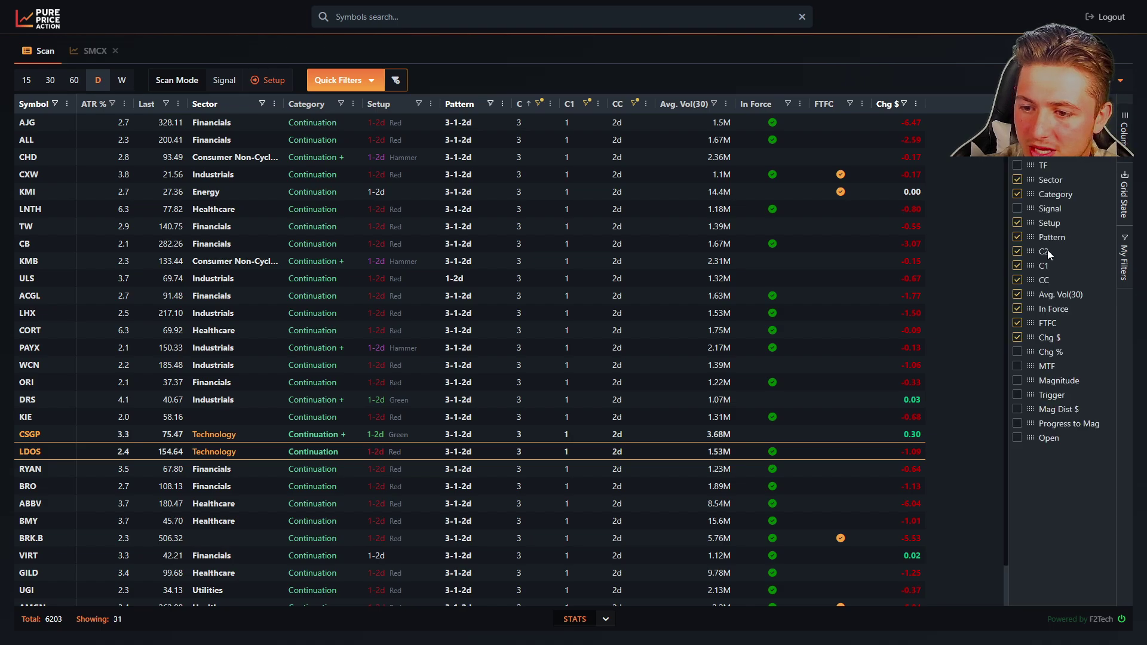
click(1017, 352)
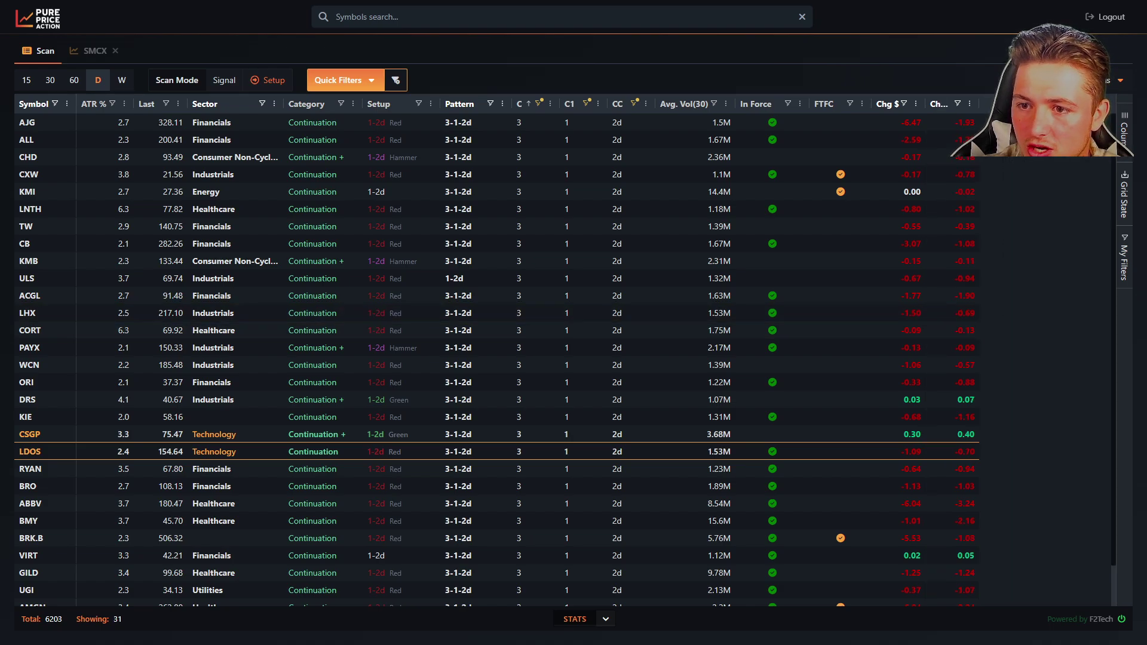
click(123, 82)
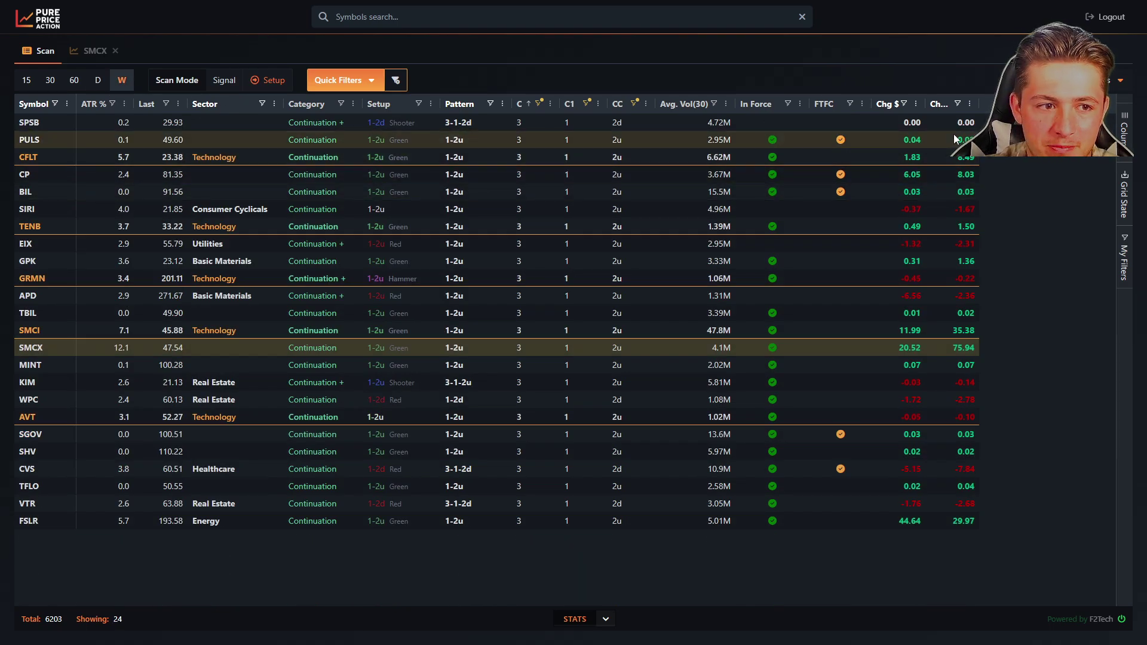
click(74, 80)
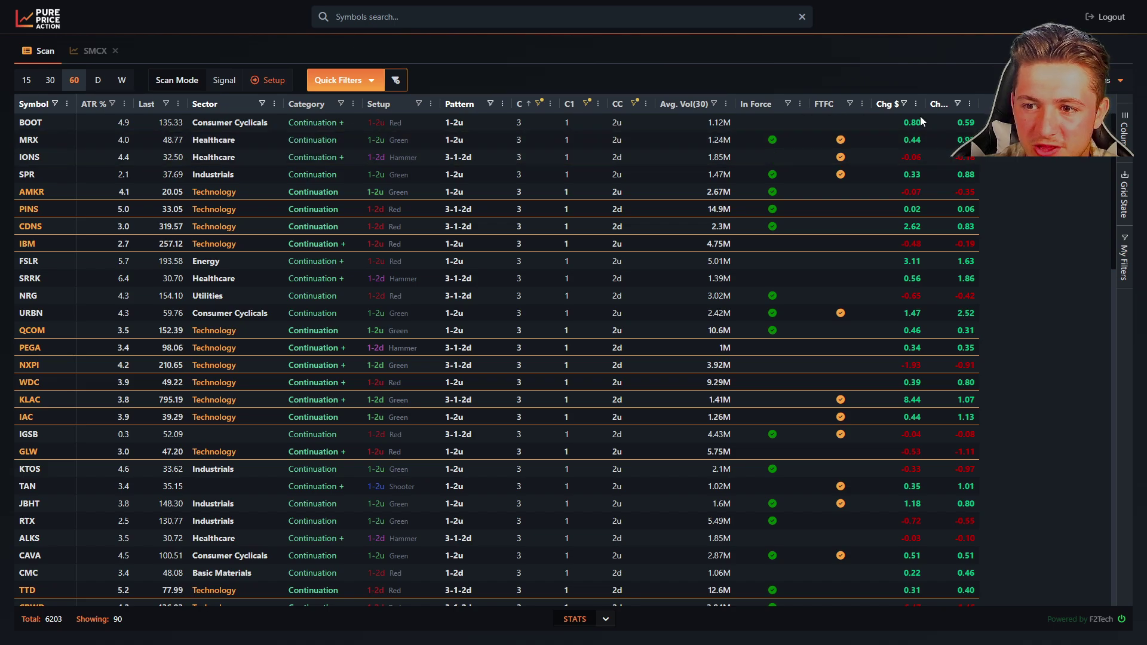
click(98, 84)
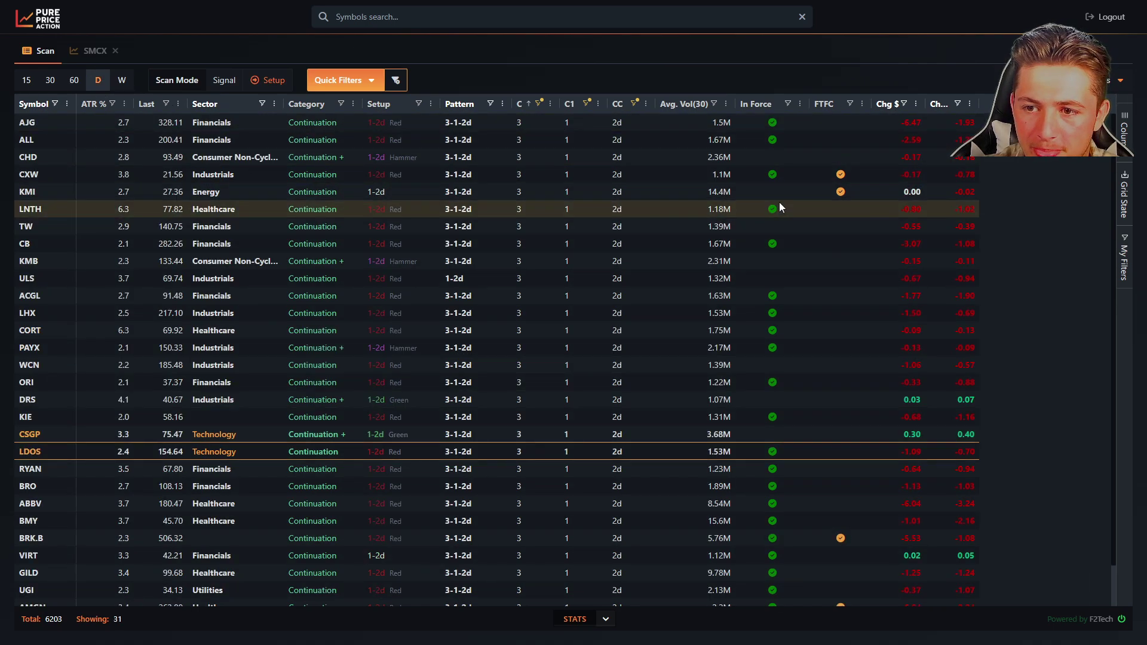
Step: Filter CC to 2d and Chg $ to at least 0, leaving 5 symbols
click(635, 105)
text(2y)
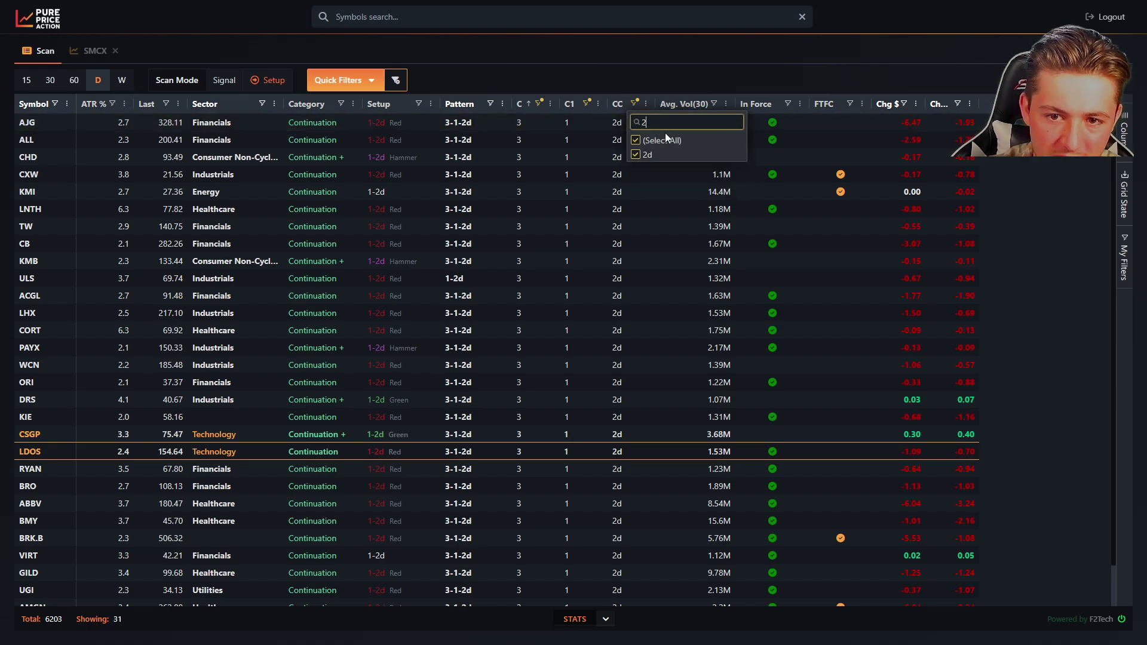
key(BackSpace)
text(u)
key(BackSpace)
text(d)
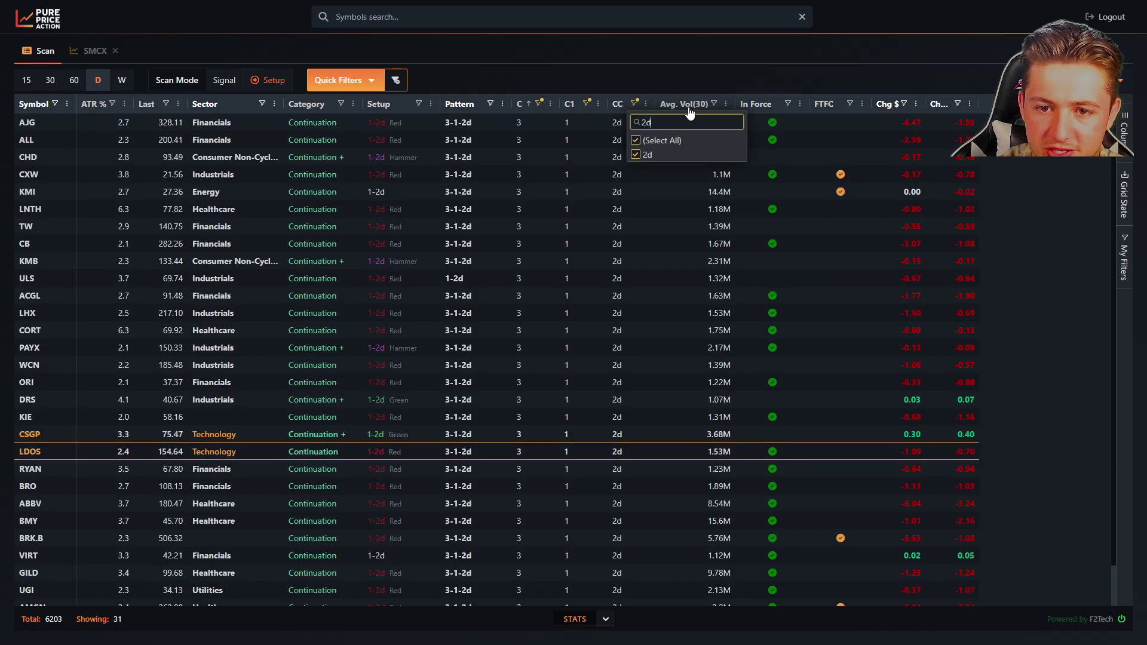
click(654, 55)
click(904, 105)
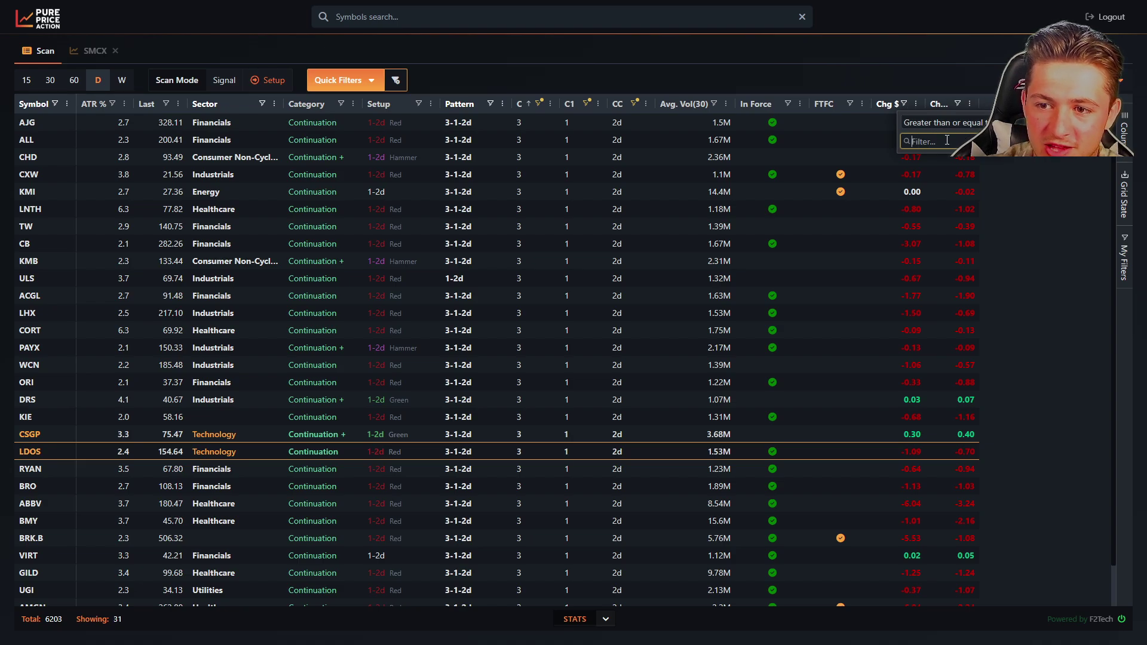
text(0)
click(896, 69)
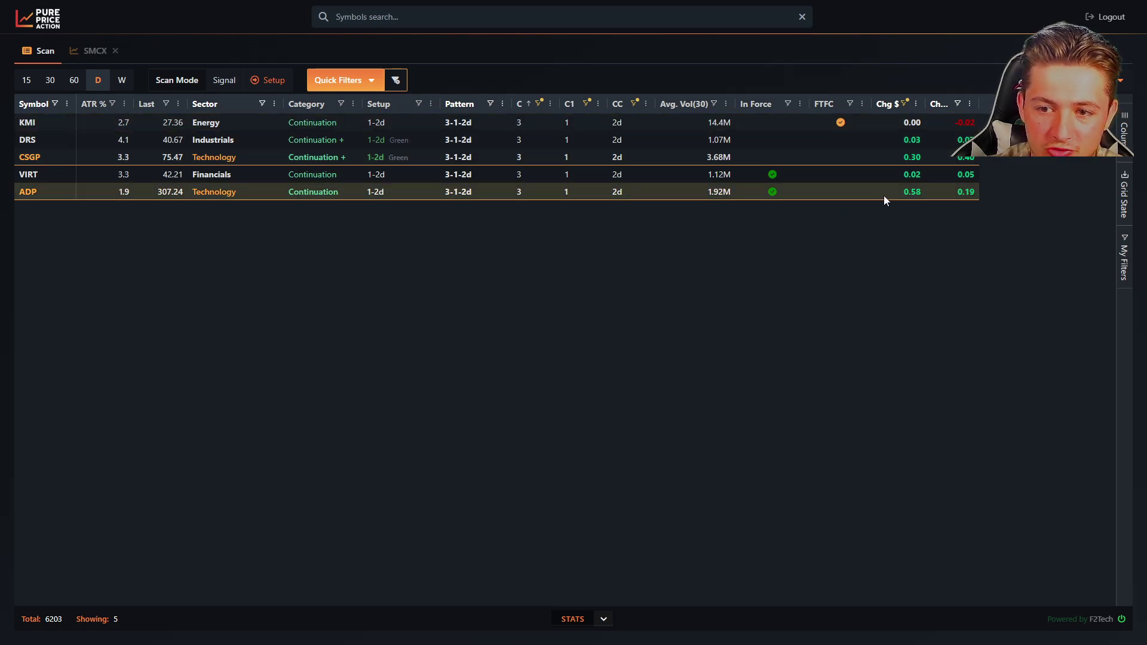
double_click(28, 193)
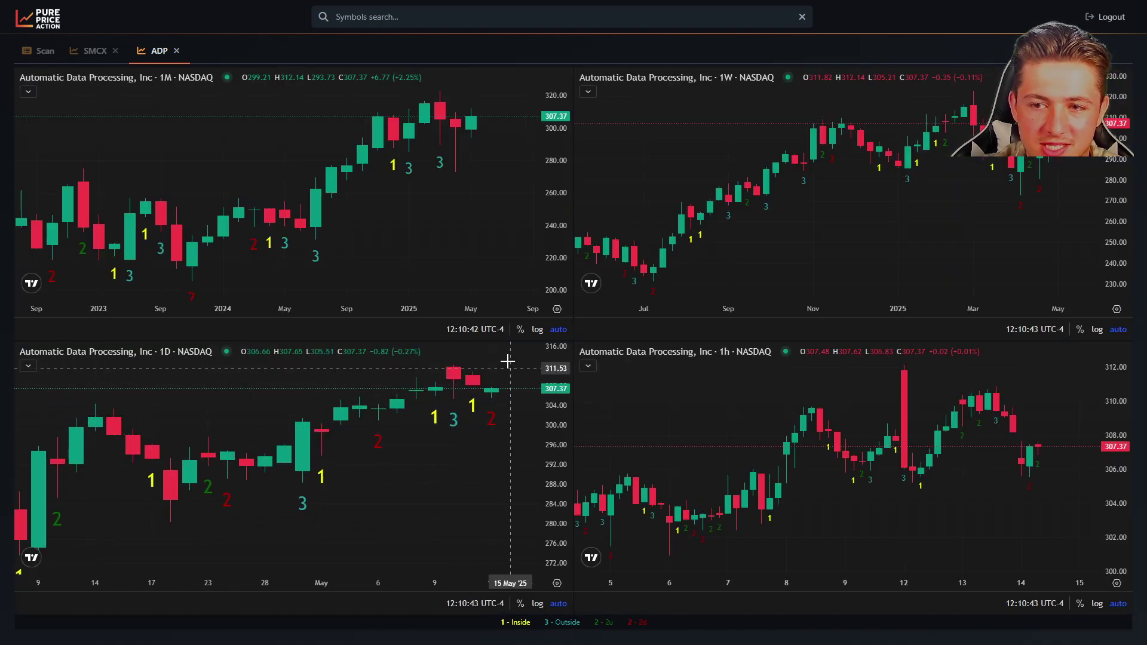
click(177, 52)
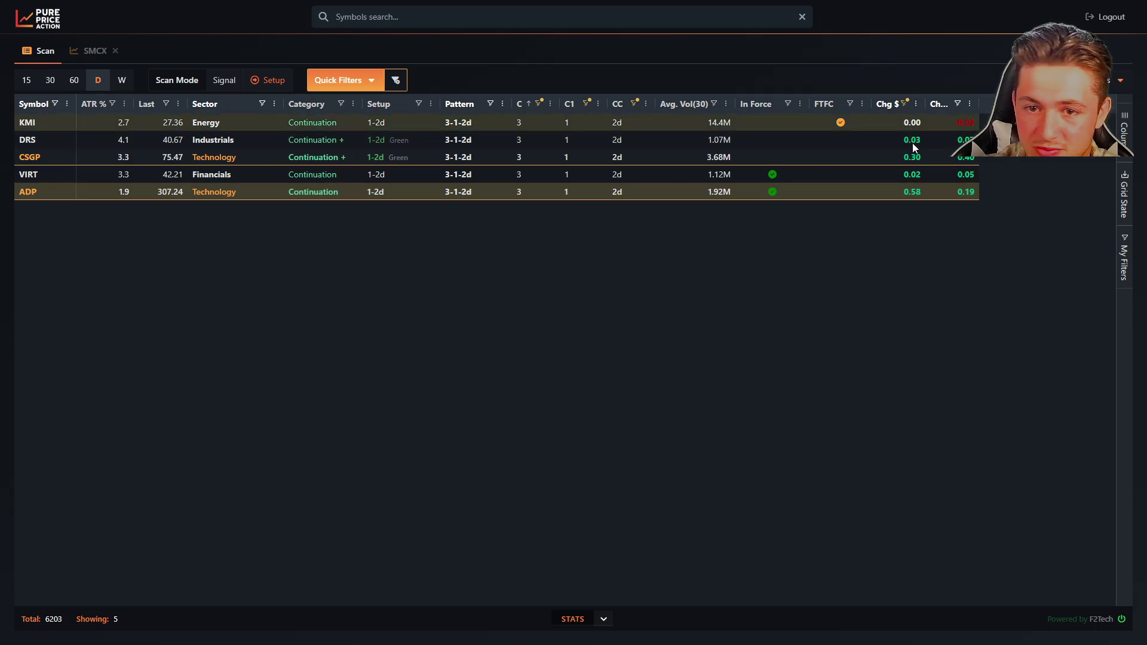
Step: Include all C values again and save the scan as quick filter 'Potential 1-3 Scan'
click(541, 104)
click(541, 141)
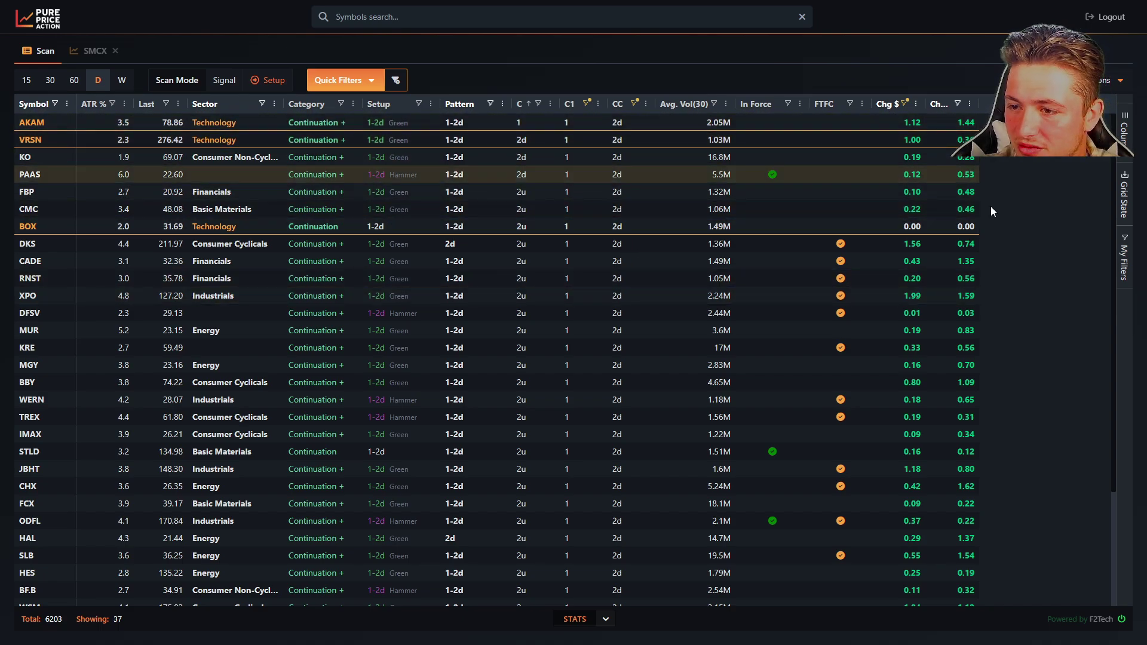
click(1125, 250)
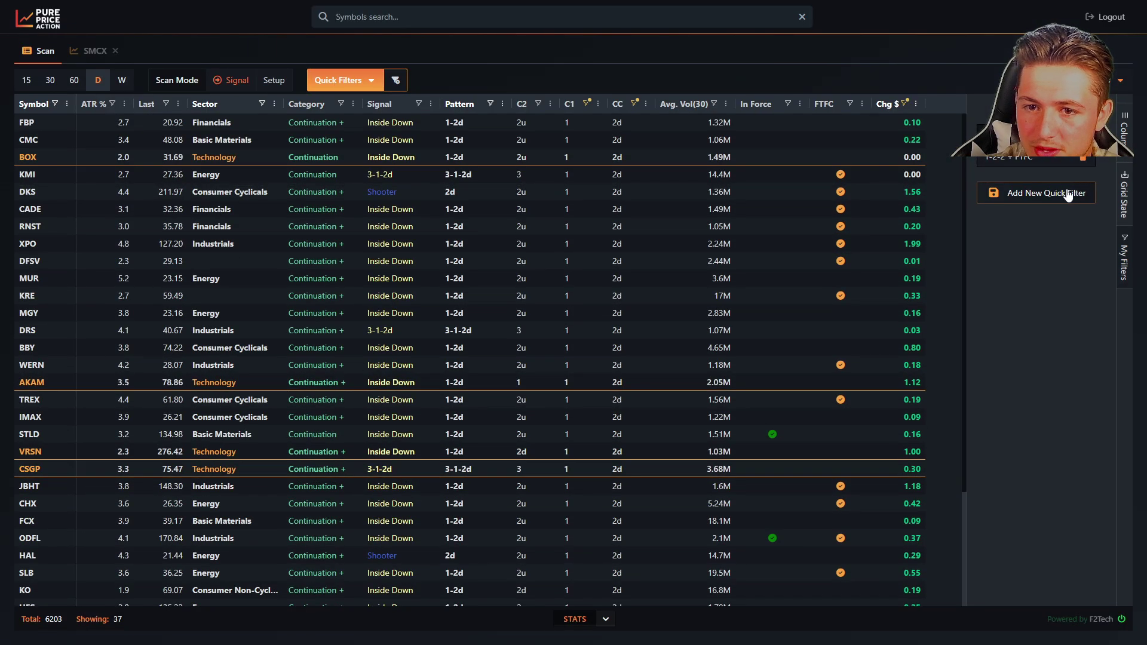
click(1069, 193)
click(1028, 233)
text(P)
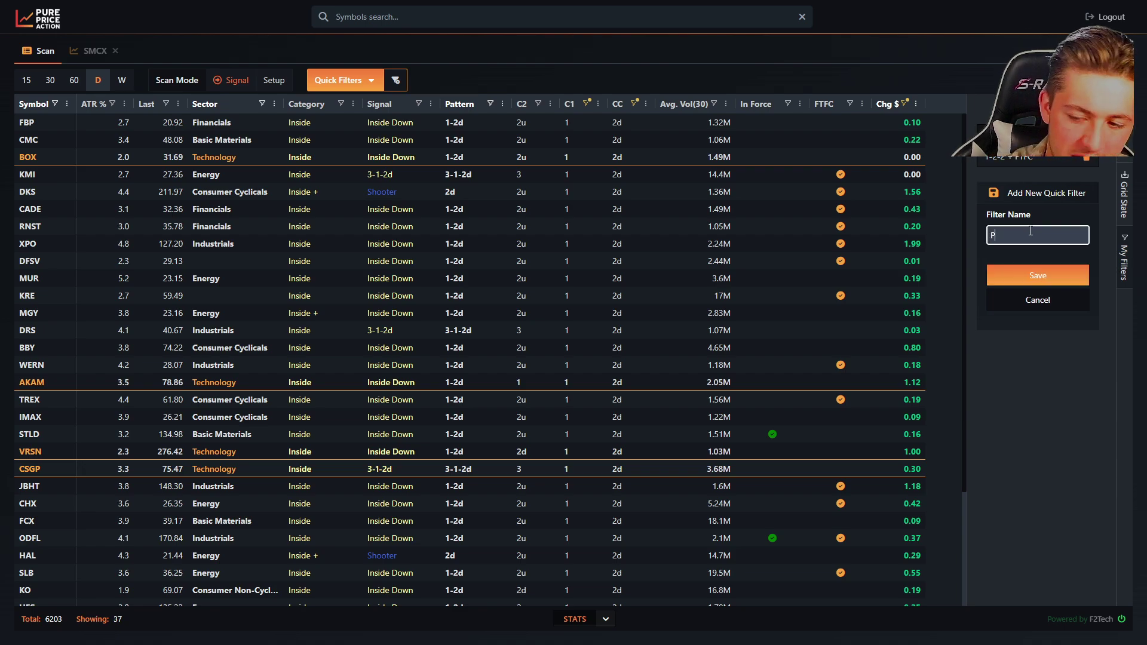
text(otential 1-3 Scan)
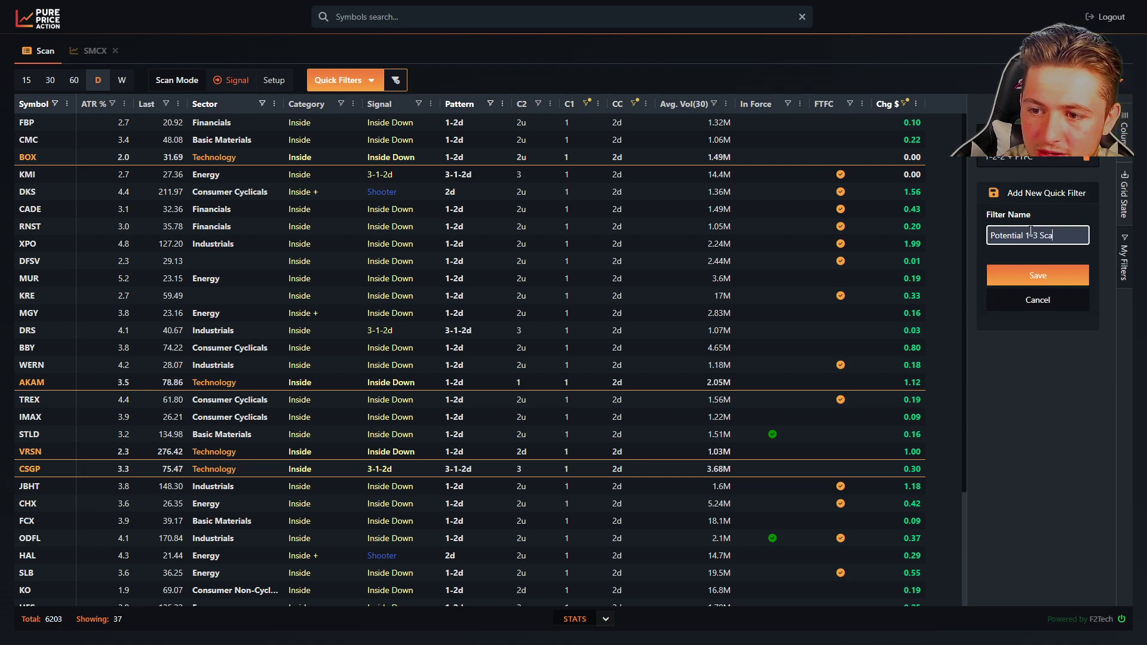
click(1057, 275)
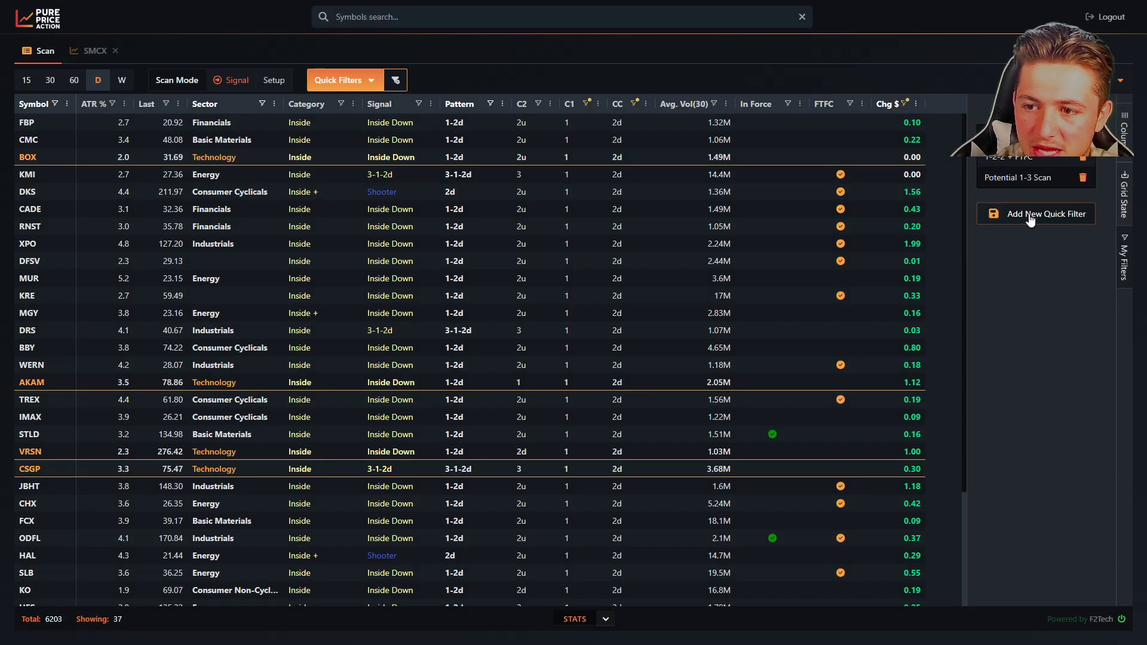
Step: Apply the Potential 1-3 Scan quick filter from the Quick Filters list
click(364, 84)
scroll(375, 335, down, 3)
click(373, 367)
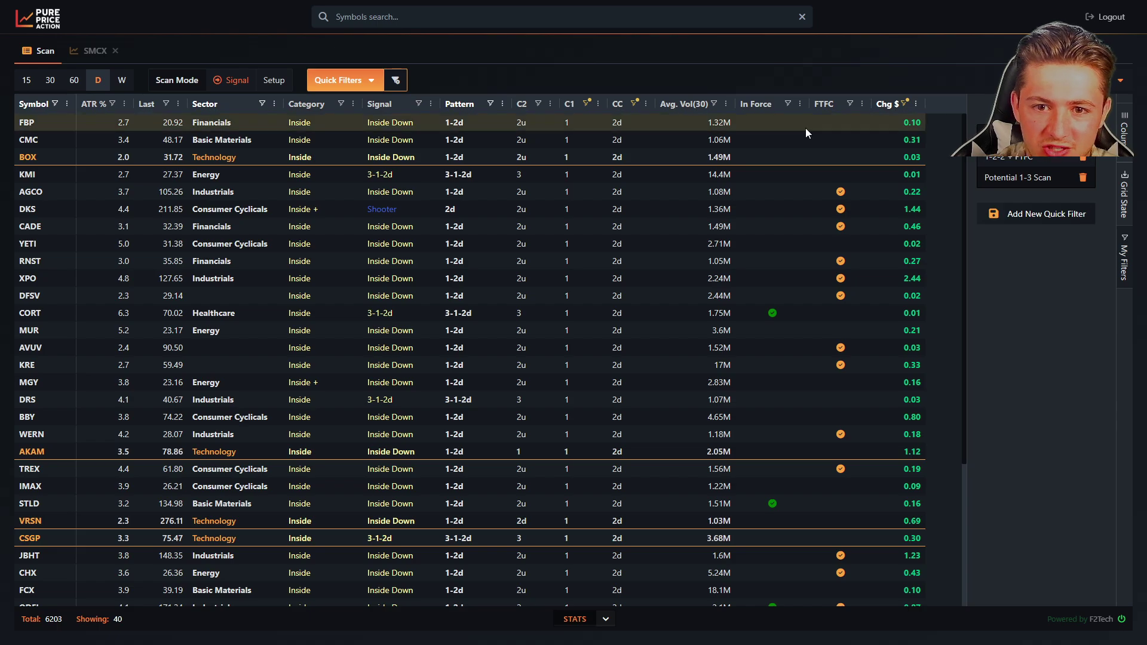
Step: Show the sector and index stats panel and clear all filters to list 1224 symbols
click(608, 620)
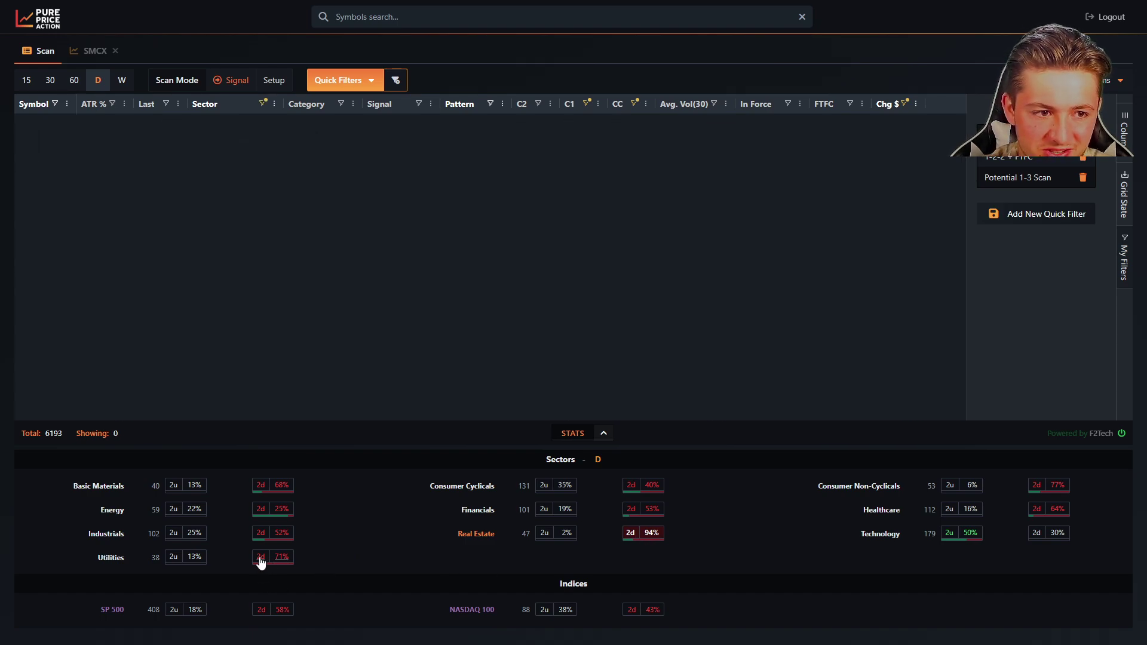
click(394, 81)
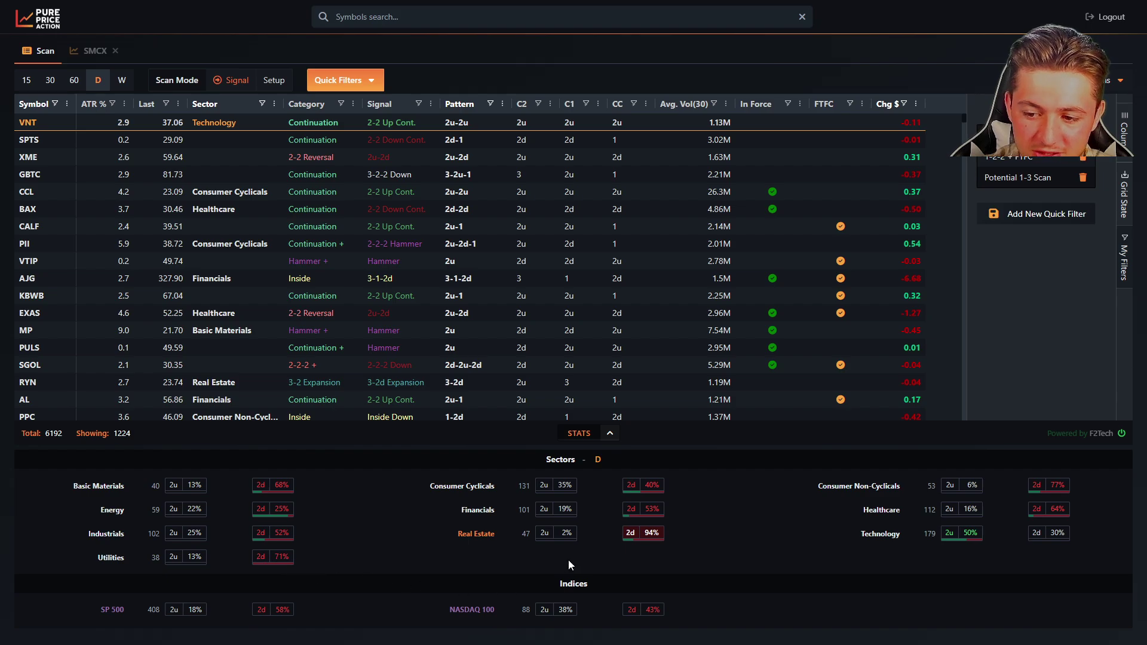
Step: Narrow to Real Estate symbols closing 2d and filter Category to Inside
click(636, 535)
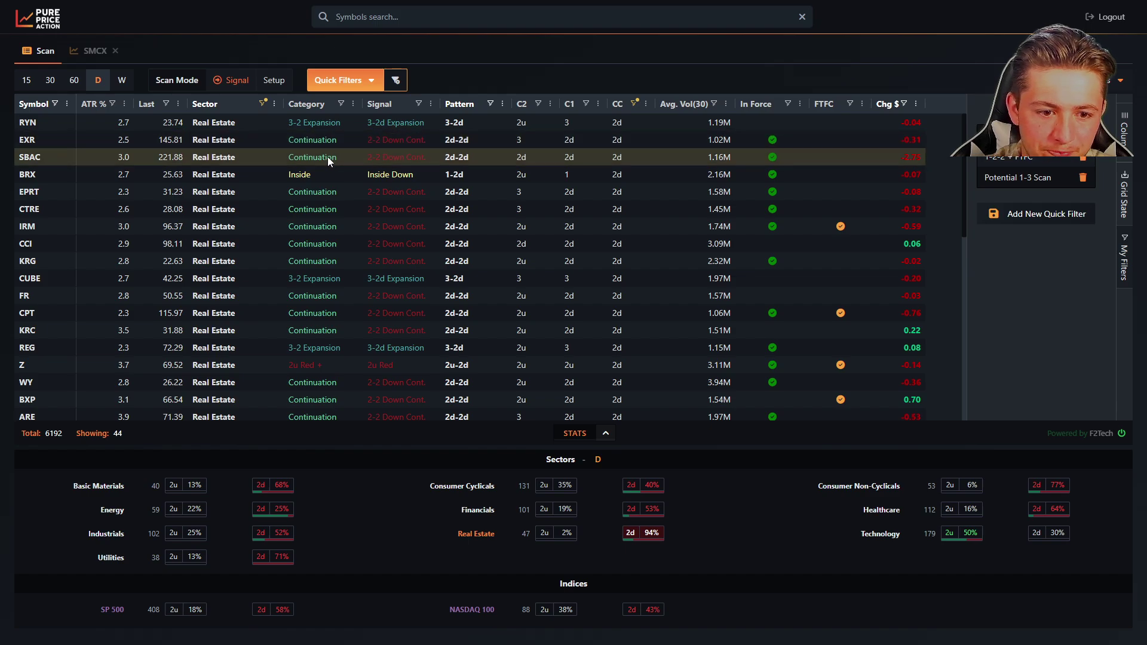
scroll(325, 155, down, 1)
scroll(349, 174, down, 3)
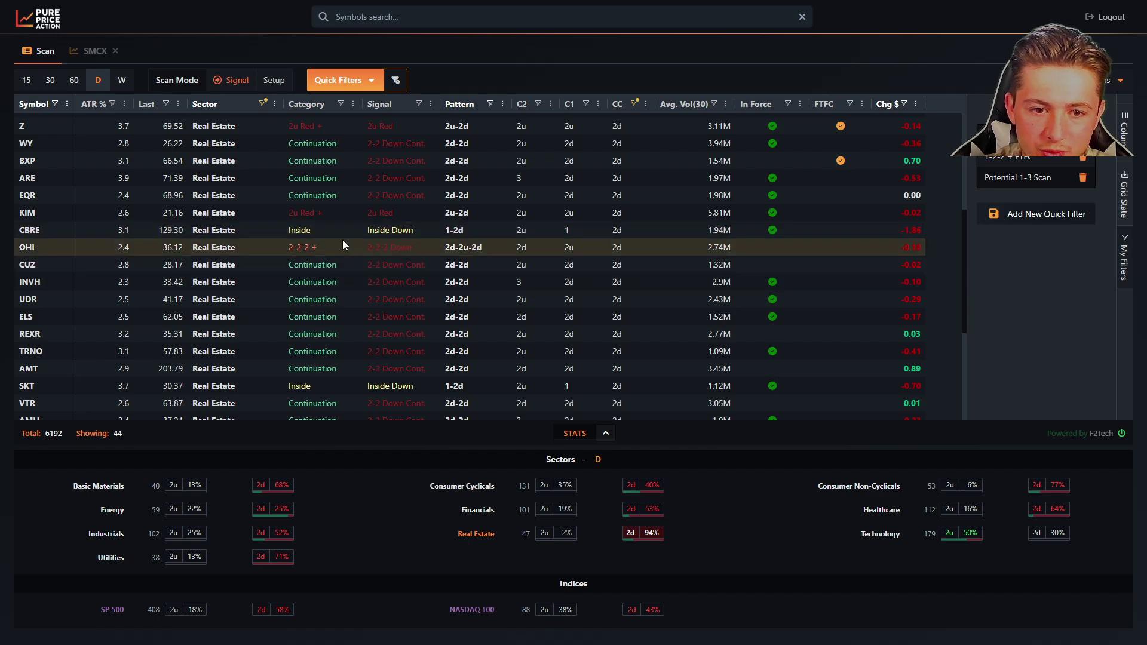
click(342, 105)
text(i)
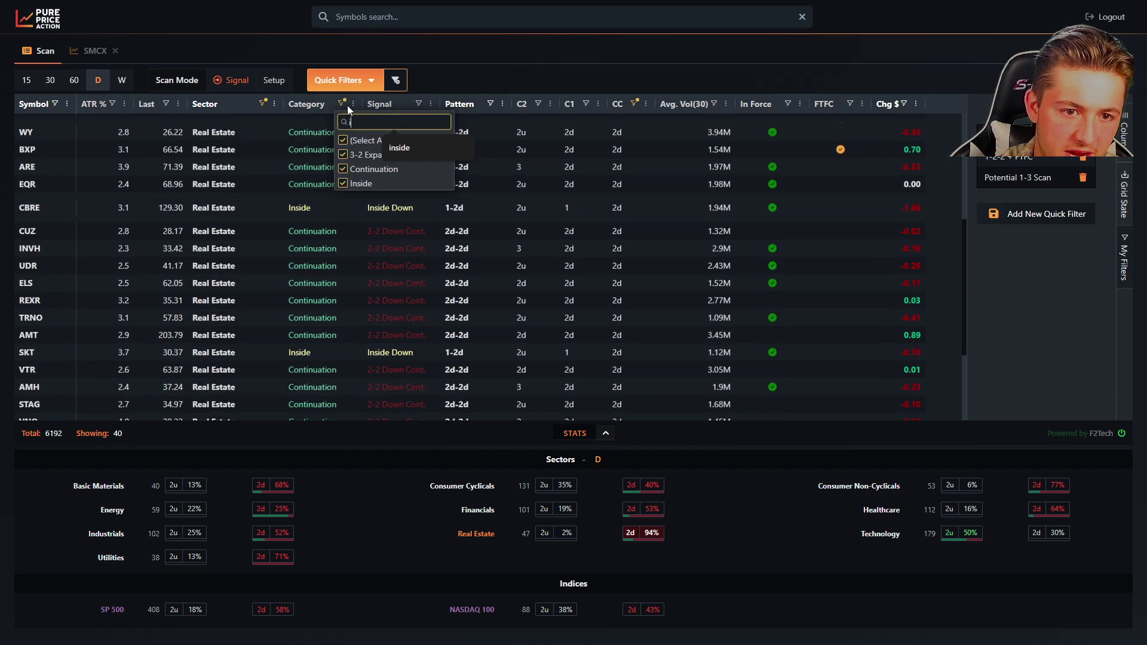
text(Nside)
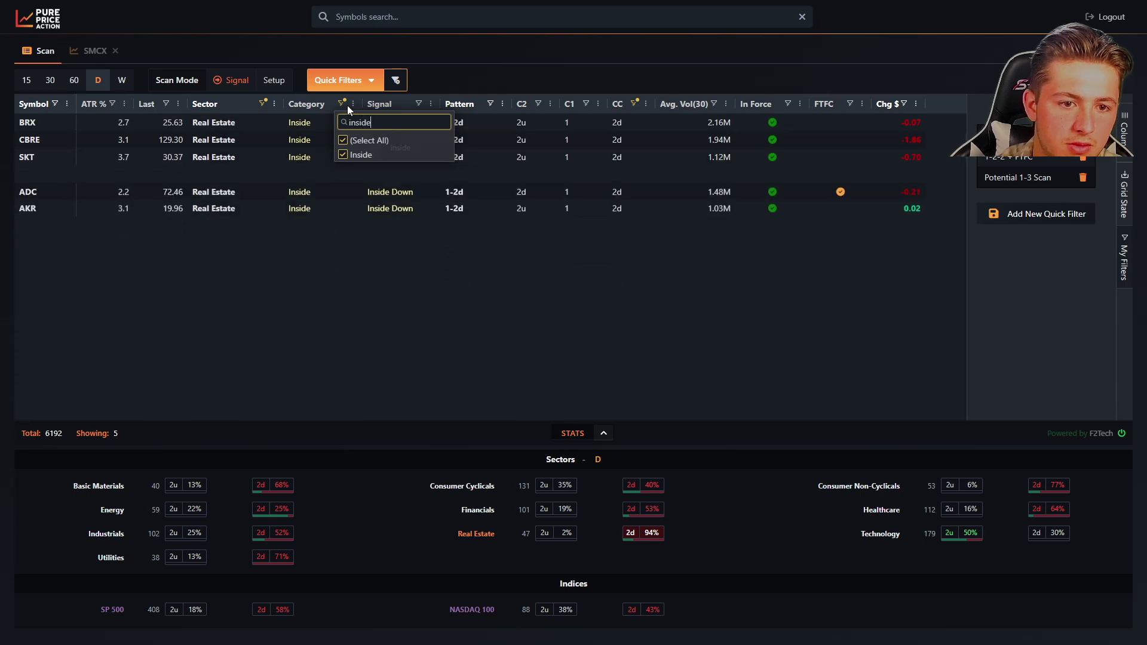
key(Return)
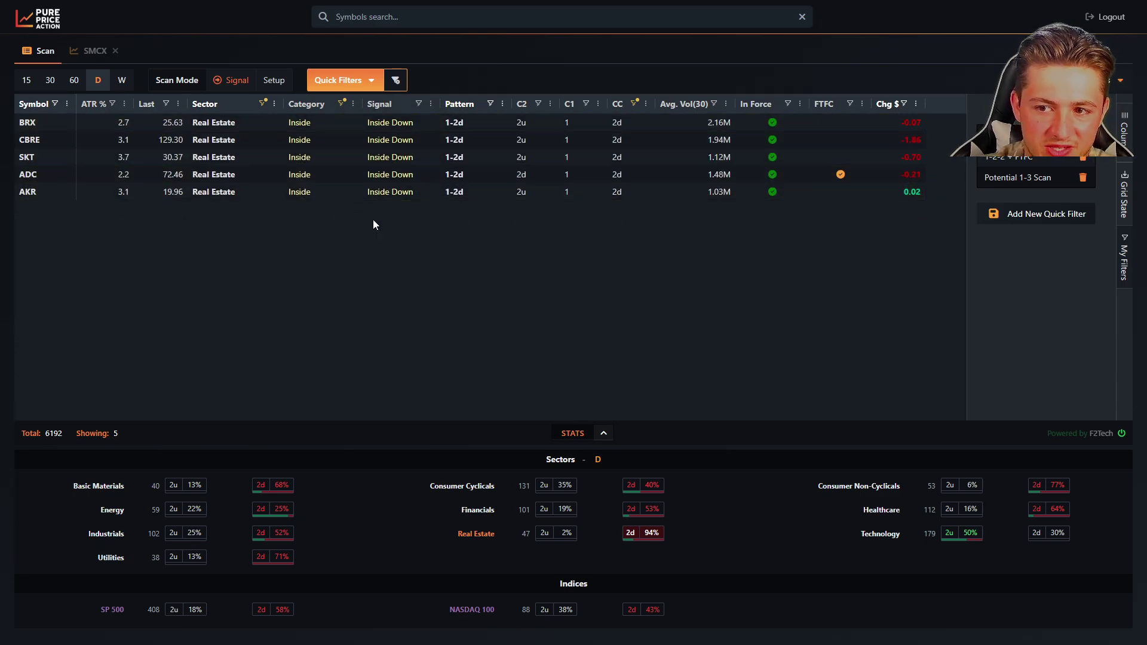
Step: Sort the five results by Chg $ and open CBRE's chart
click(884, 104)
click(884, 104)
click(884, 104)
click(884, 104)
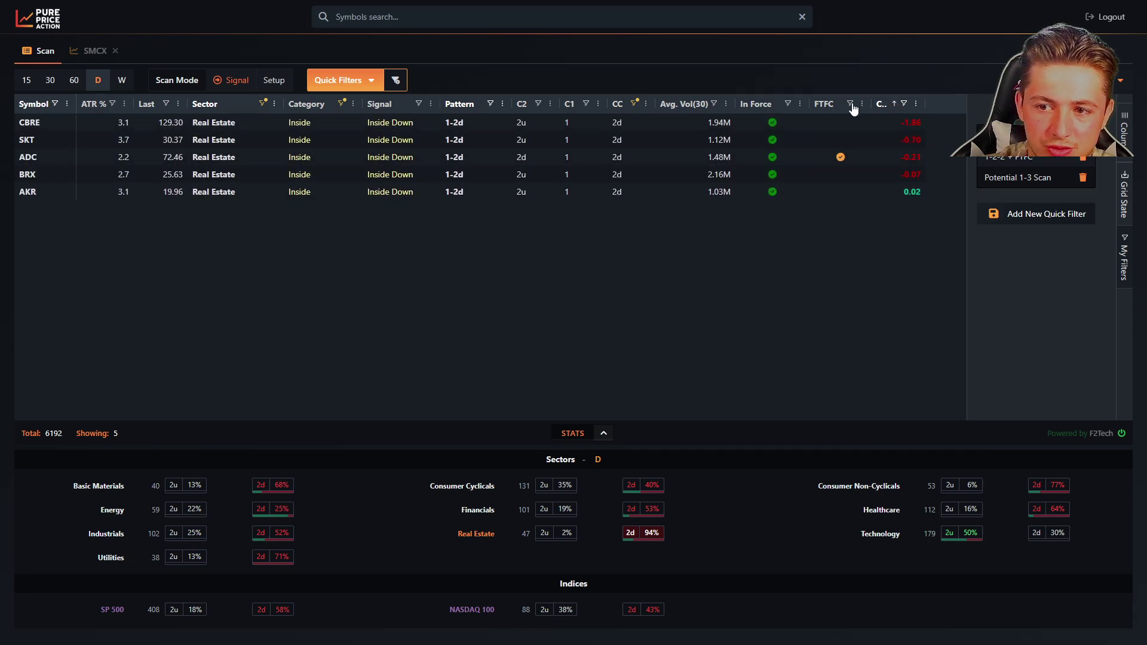
click(28, 137)
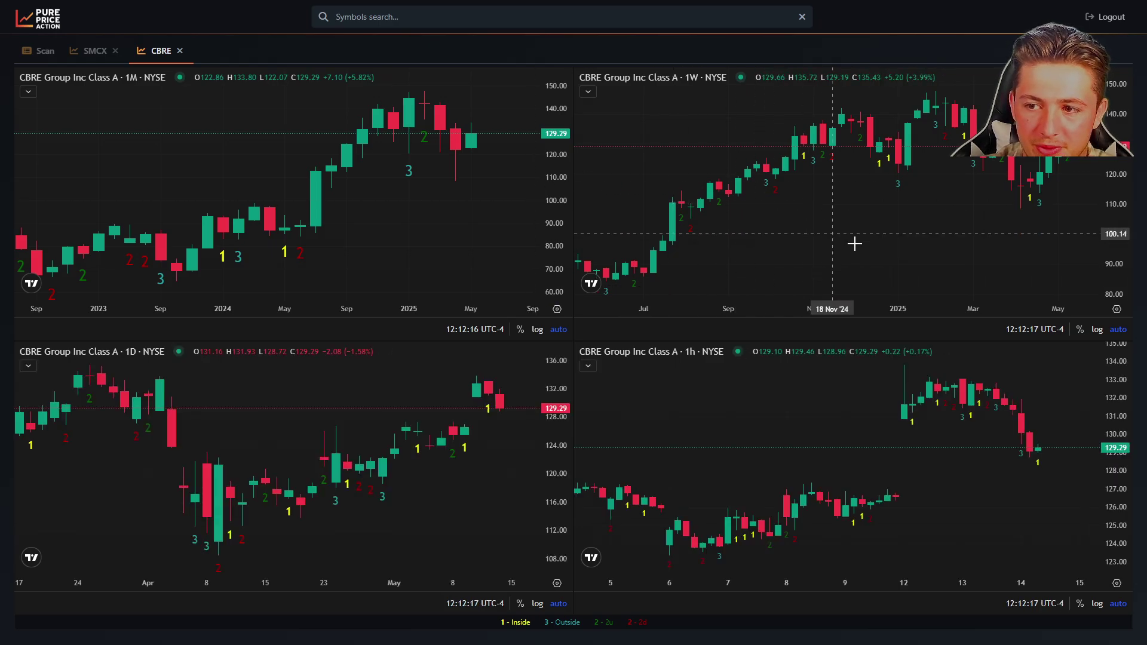
Step: Pan and zoom CBRE's hourly, daily and weekly charts to recent candles, then return to the scan
drag(1075, 473, 944, 467)
drag(410, 461, 248, 435)
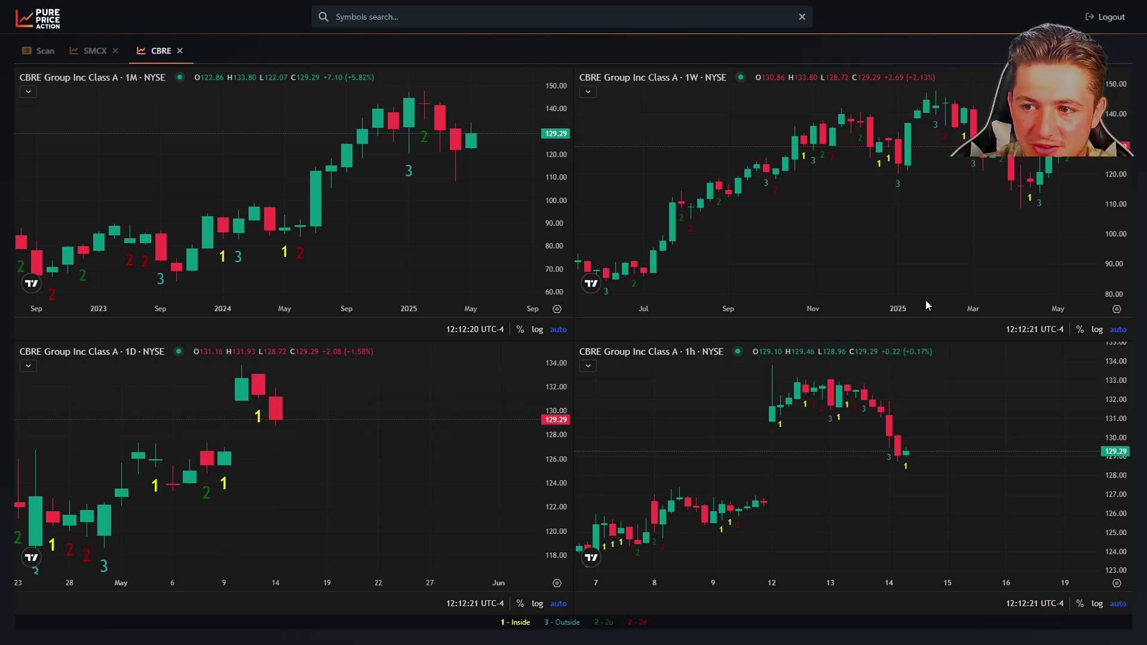
scroll(1058, 197, up, 3)
drag(1057, 197, 896, 192)
scroll(938, 448, up, 2)
scroll(938, 447, up, 1)
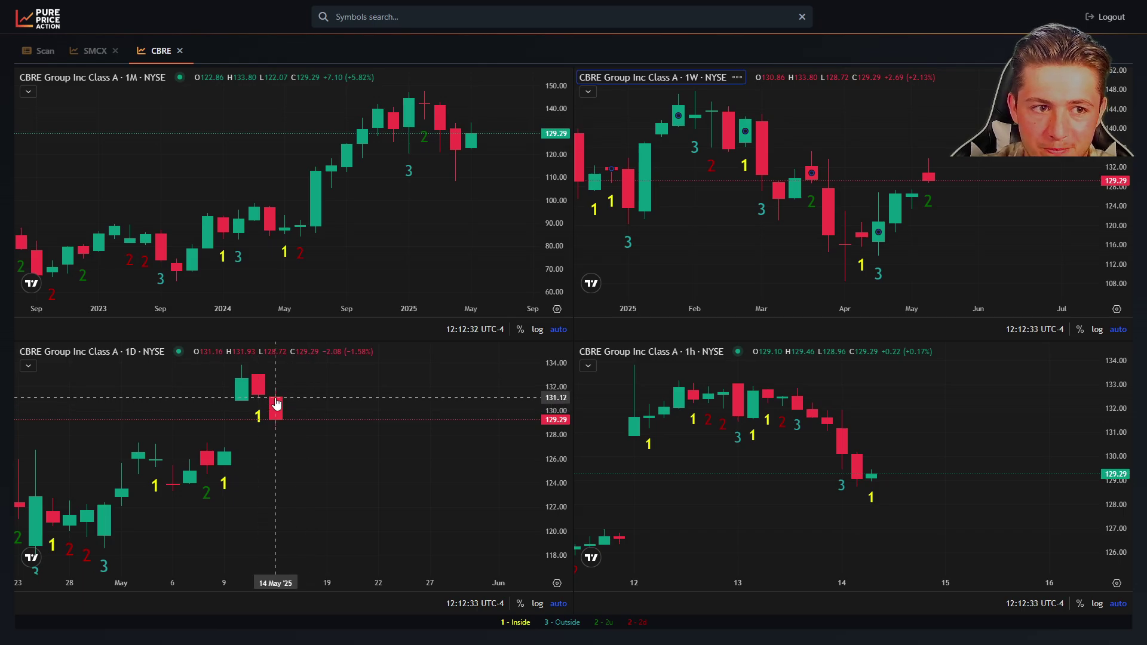
click(37, 51)
Step: Reset filters, limit to Healthcare stocks with CC 2d (72 symbols), and exit fullscreen
click(398, 86)
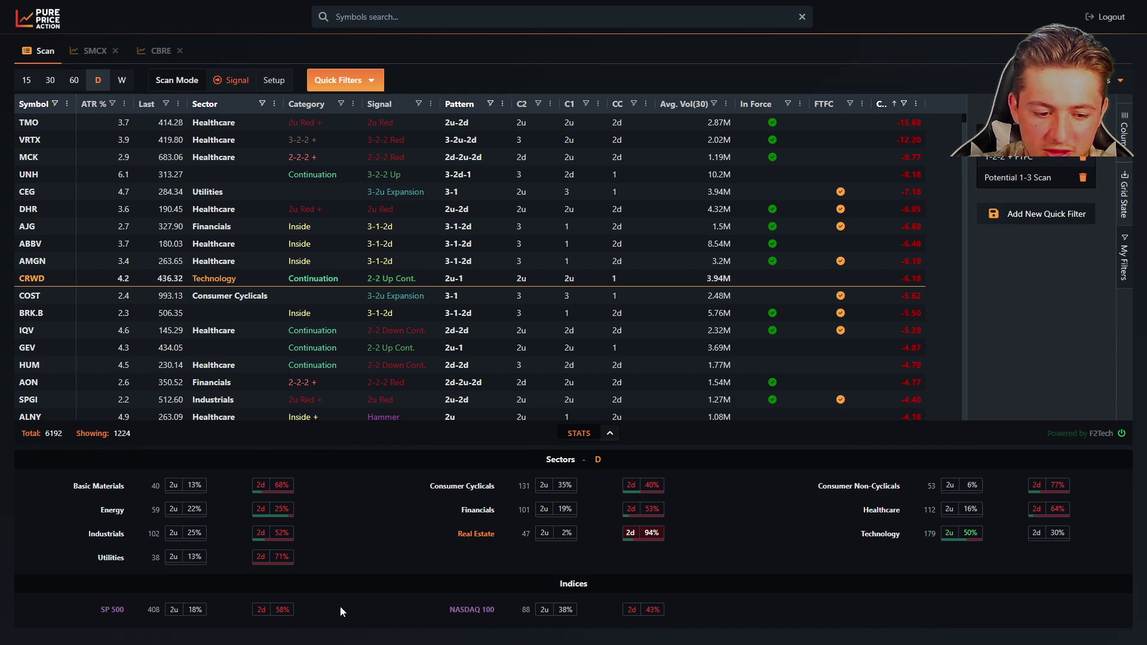
click(1058, 513)
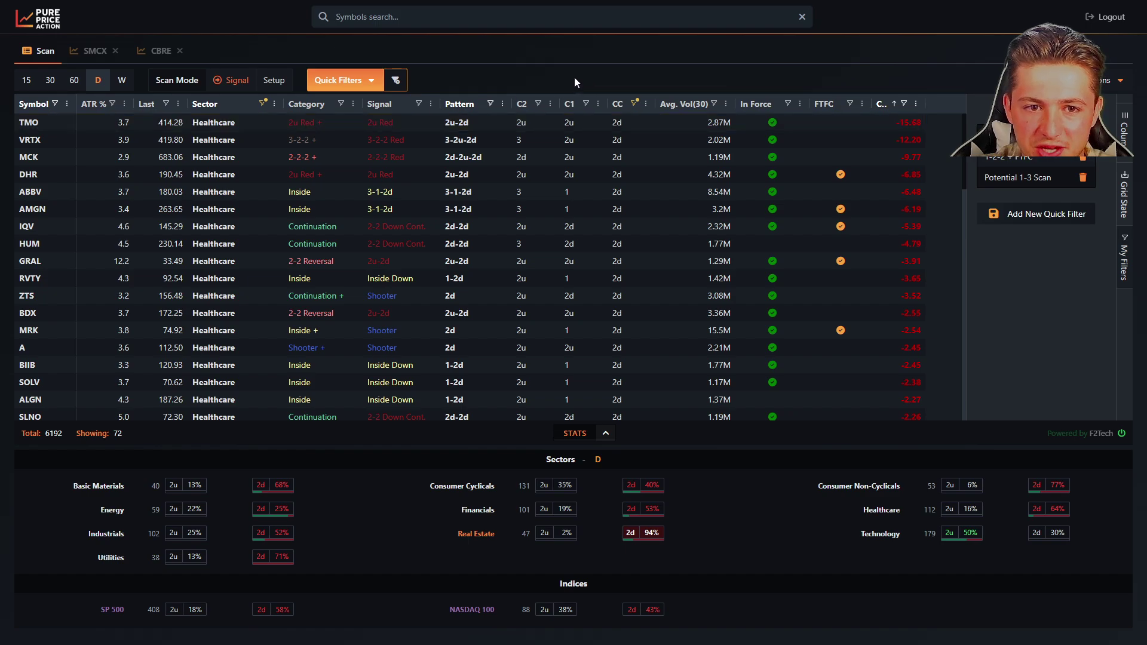
key(F11)
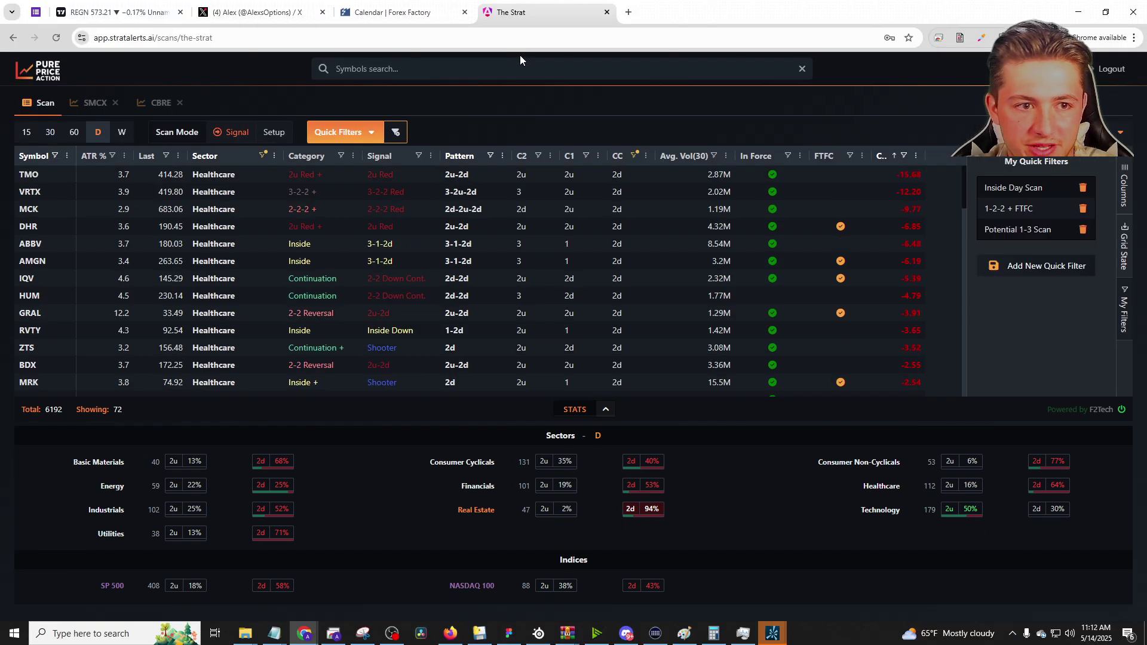
Step: View the 15-minute LLY and AMGN charts in TradingView, then return to The Strat scanner
click(170, 12)
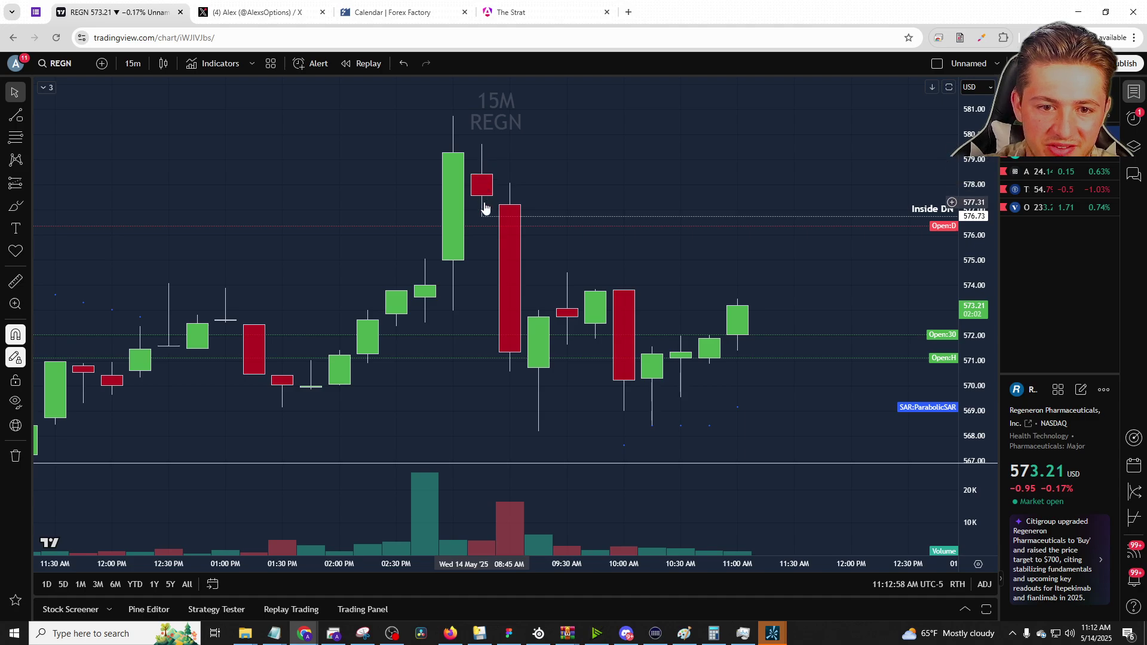
text(LLY)
key(Return)
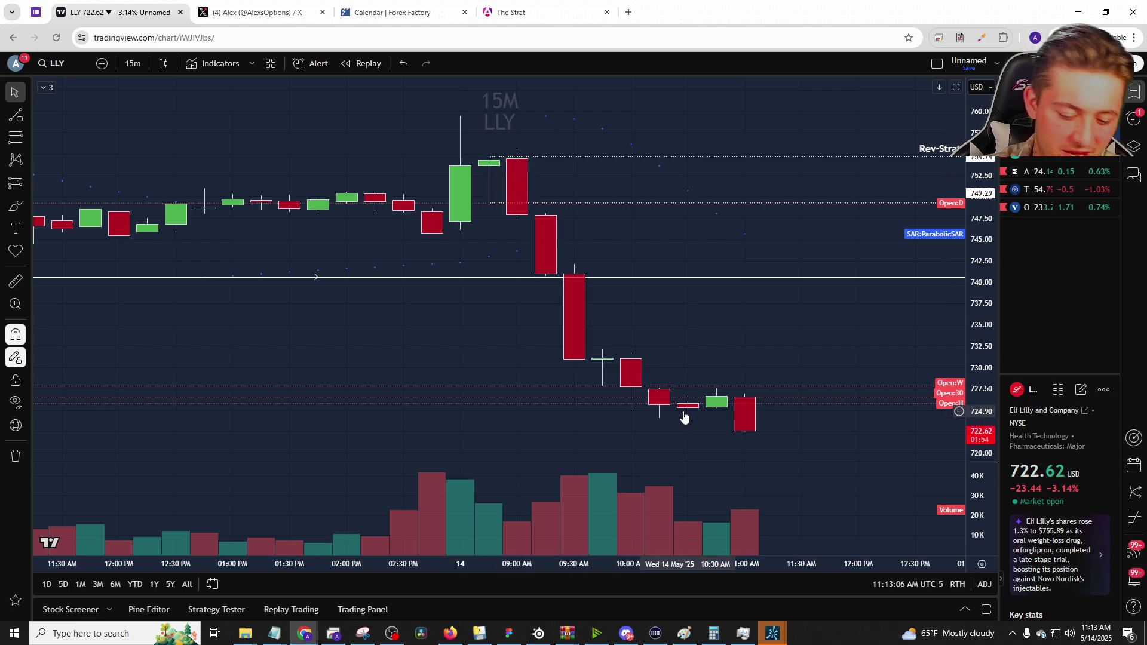
text(amgn)
key(Return)
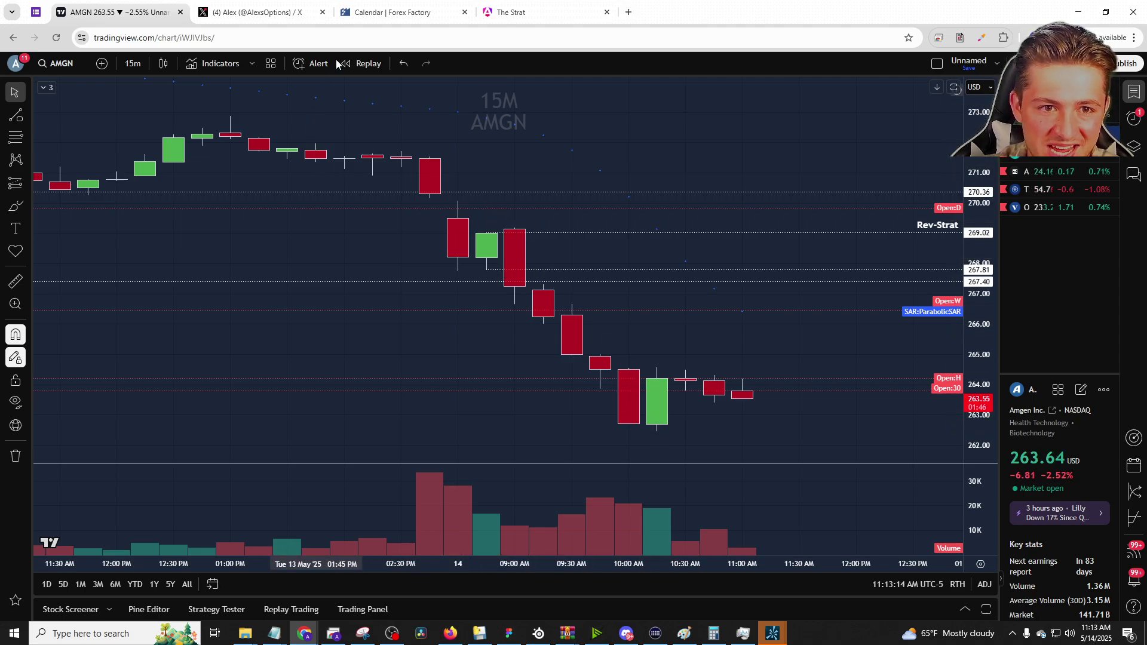
click(518, 14)
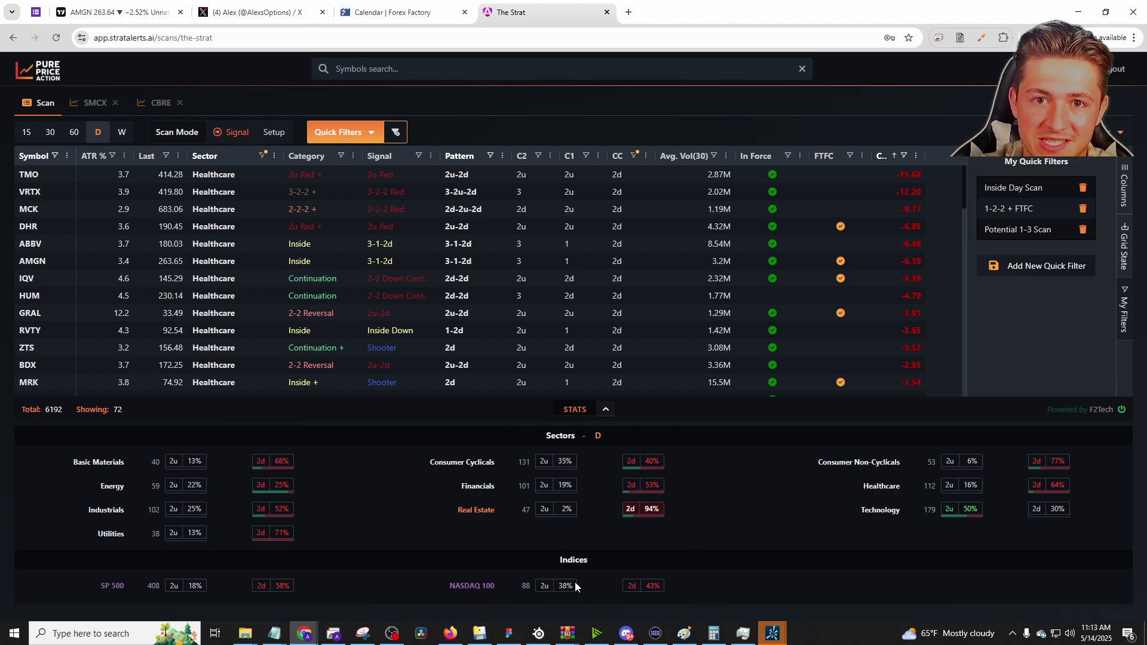
Step: Collapse the sector stats panel and inspect the results table's right-click options
click(605, 410)
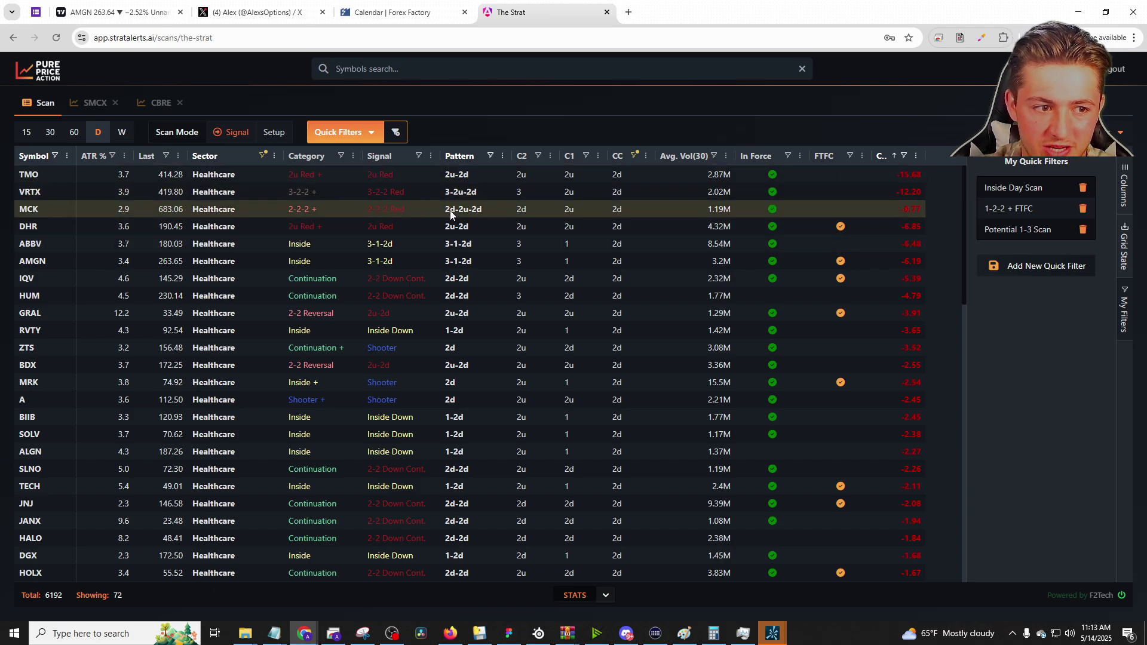
right_click(72, 187)
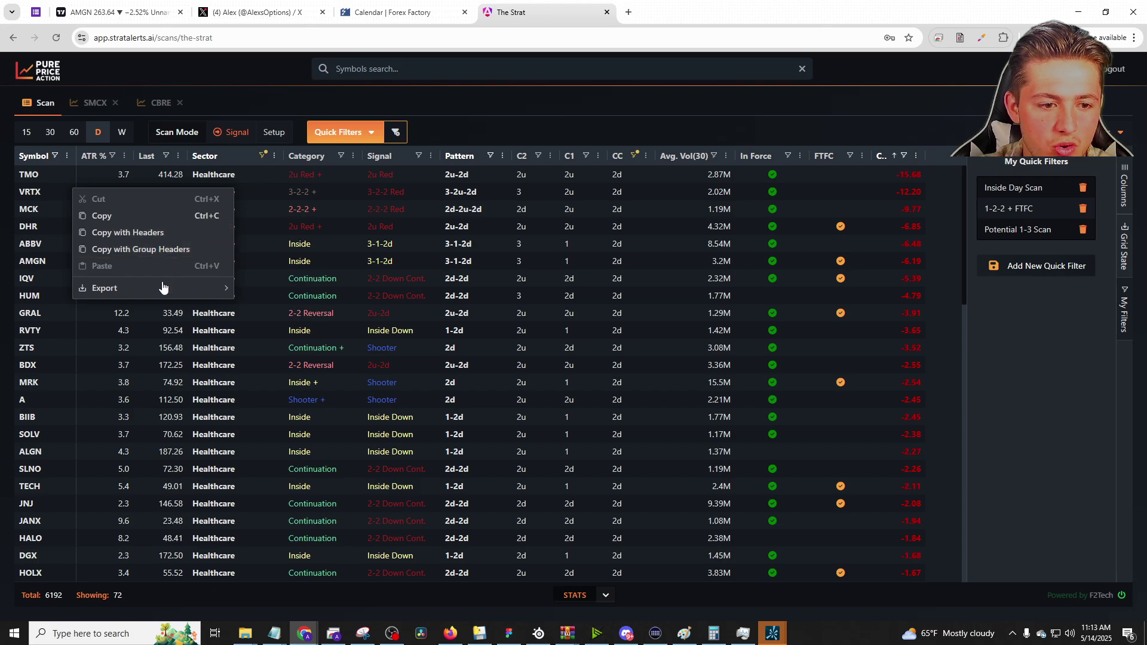
mouse_move(162, 289)
click(268, 290)
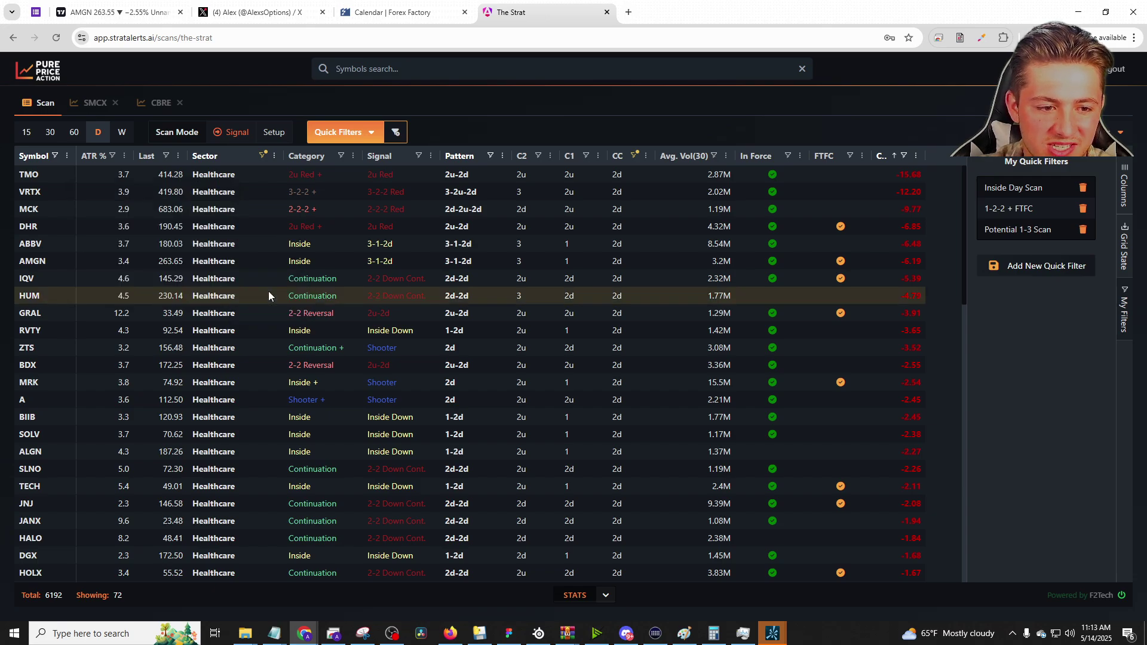
Step: Test copying the MCK symbol by pasting it into a temporary browser tab
right_click(64, 216)
click(105, 241)
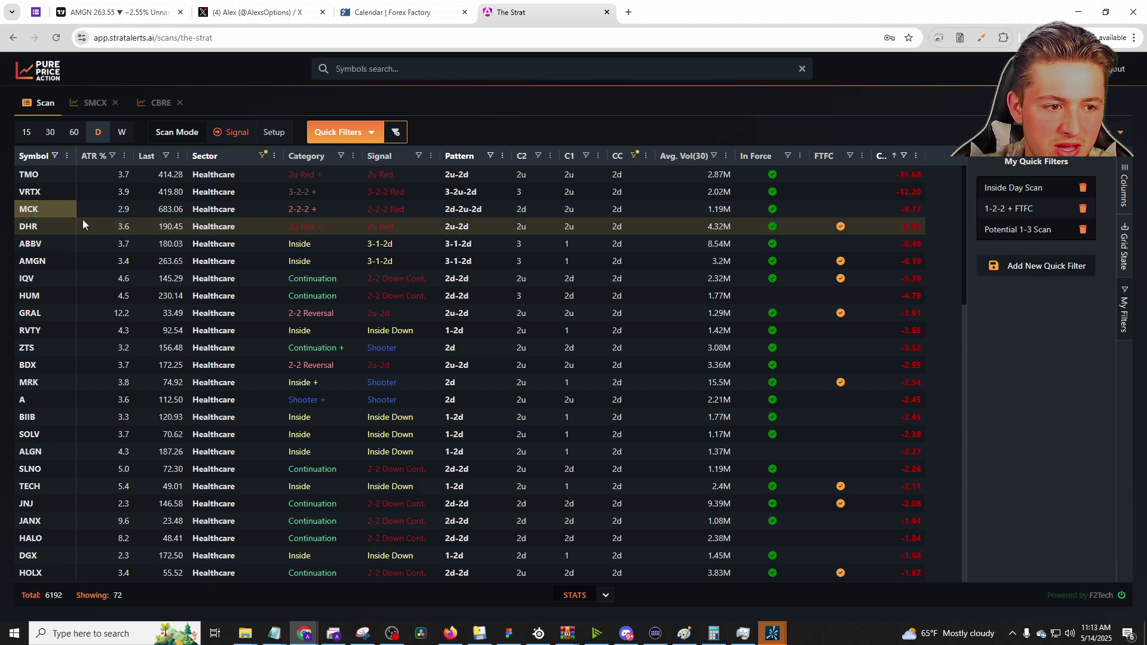
key(ctrl+t)
key(ctrl+v)
click(748, 12)
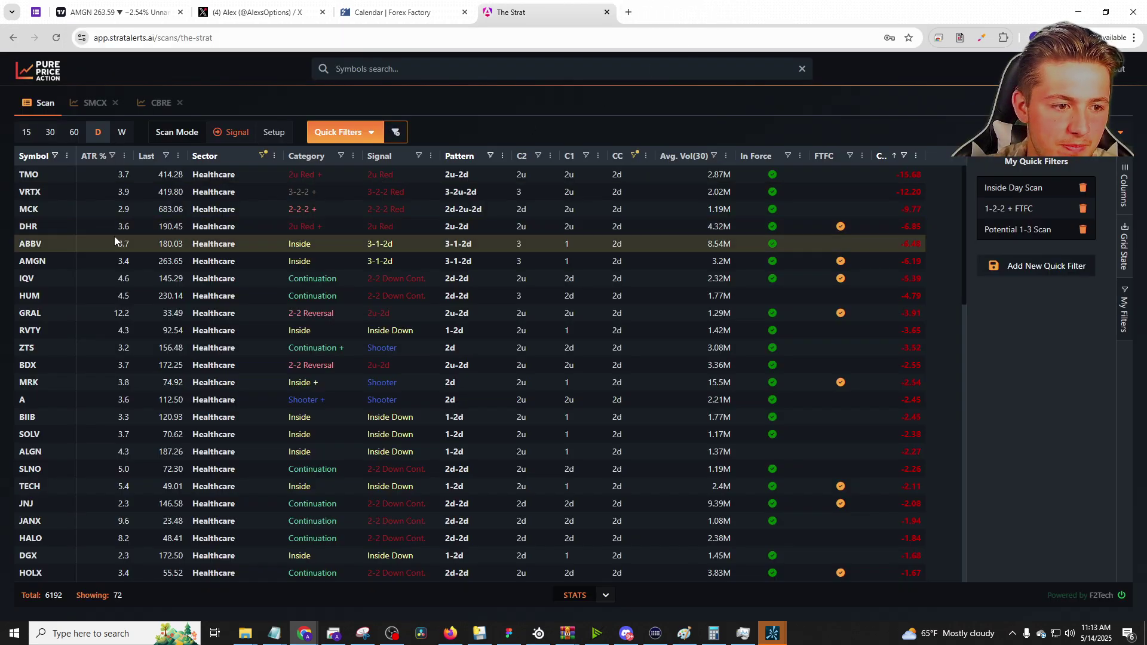
Step: Test copying the DHR row with group headers, pasting into temporary tabs twice
right_click(63, 233)
click(109, 291)
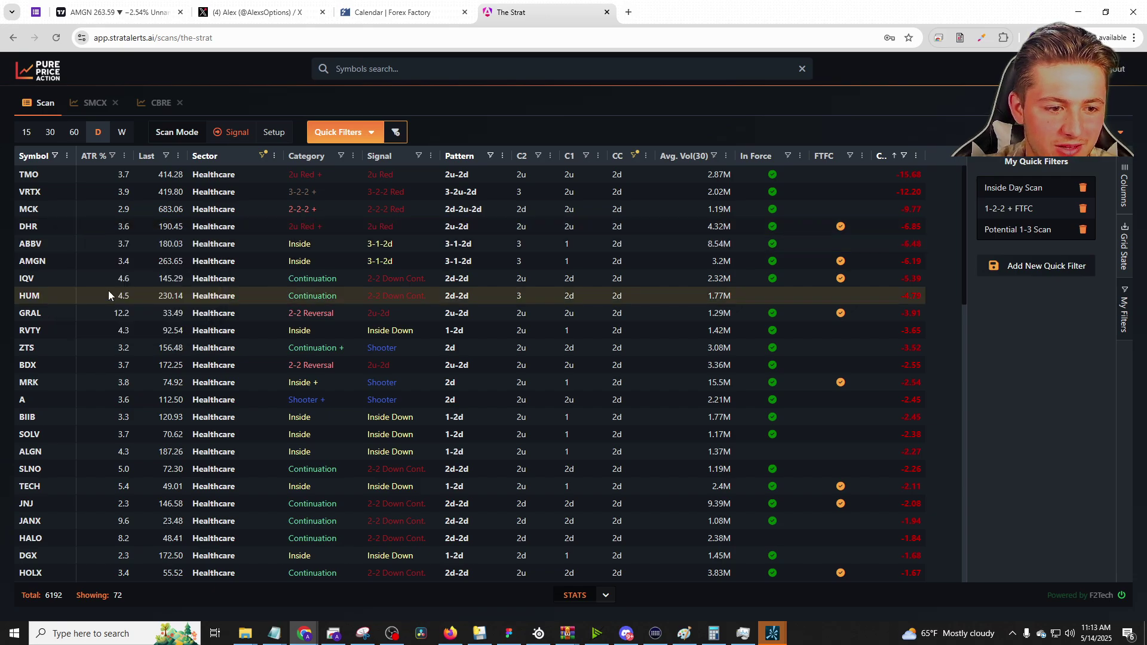
click(628, 12)
key(ctrl+v)
click(749, 12)
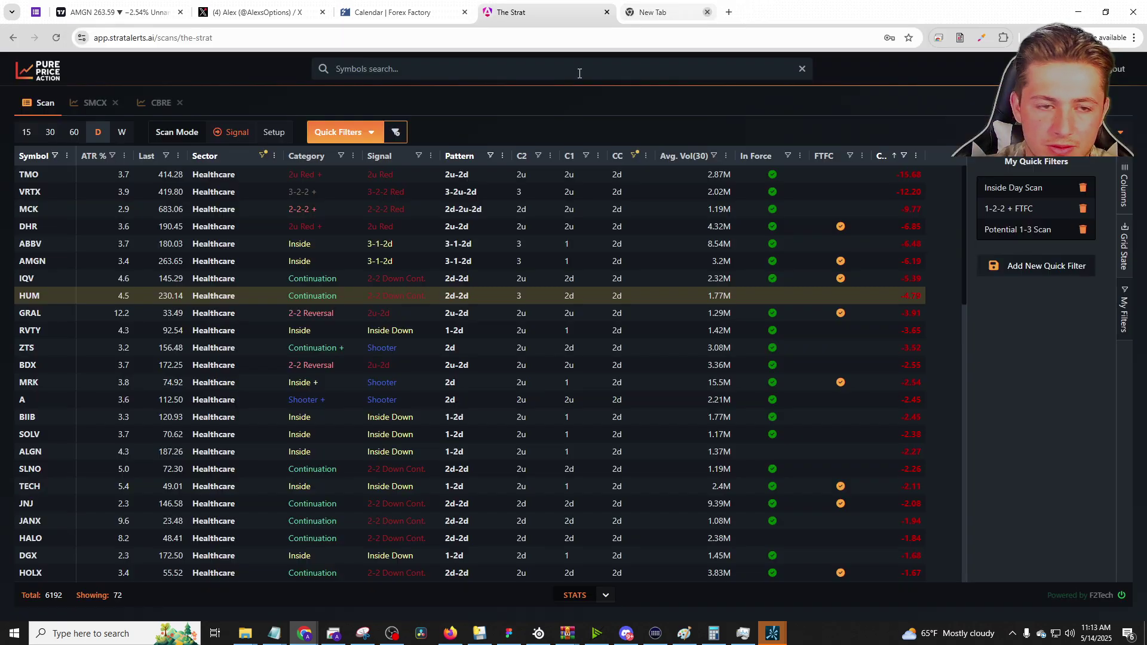
right_click(69, 222)
click(108, 284)
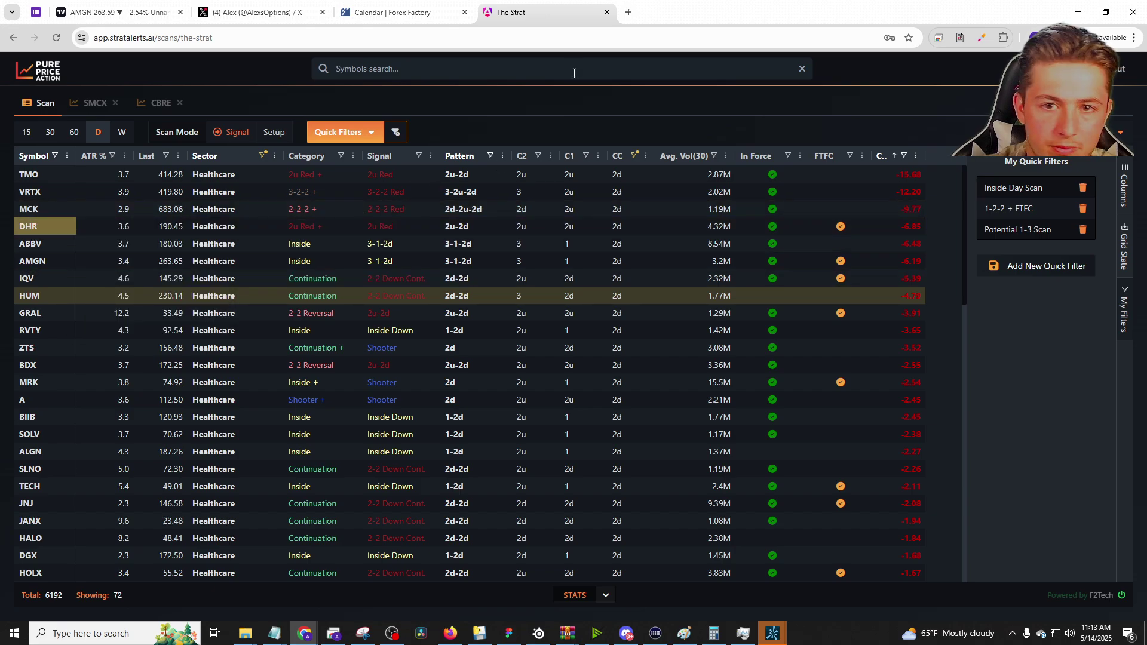
click(628, 11)
key(ctrl+v)
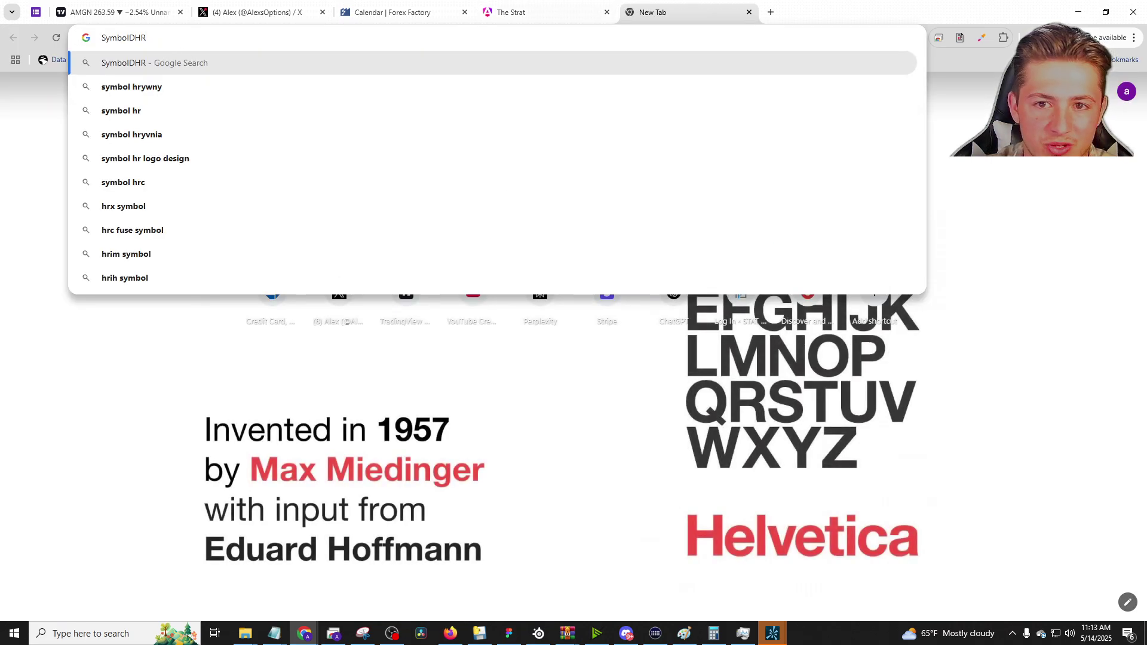
click(749, 12)
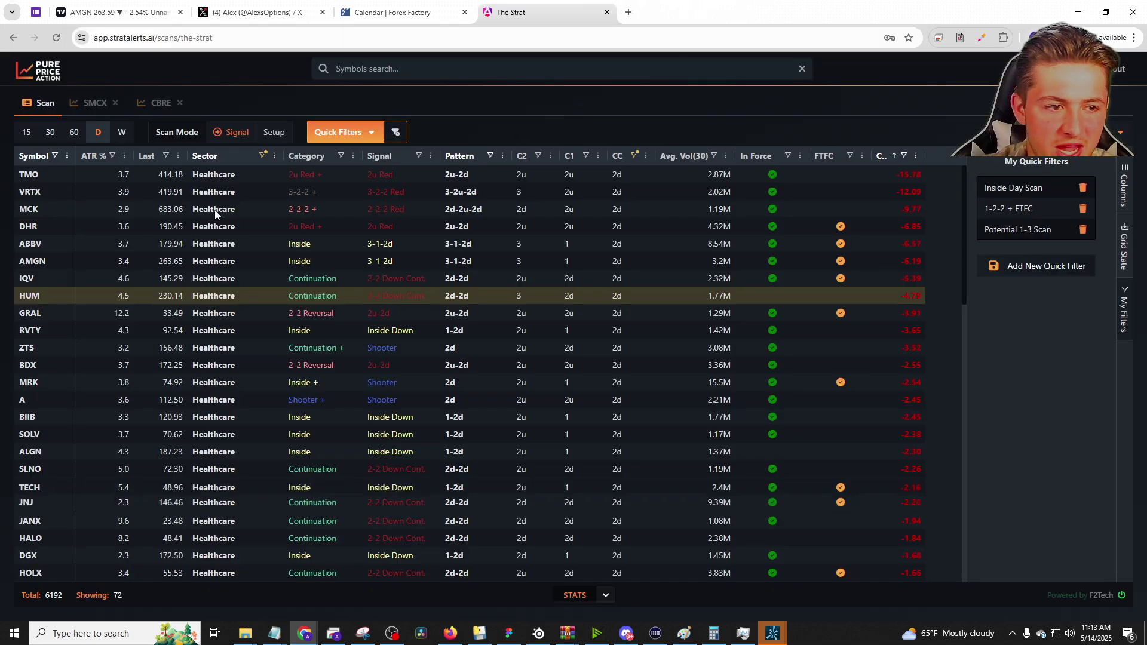
Step: Export the Healthcare results via CSV Export and select all of export (6) in Notepad
right_click(63, 260)
mouse_move(118, 361)
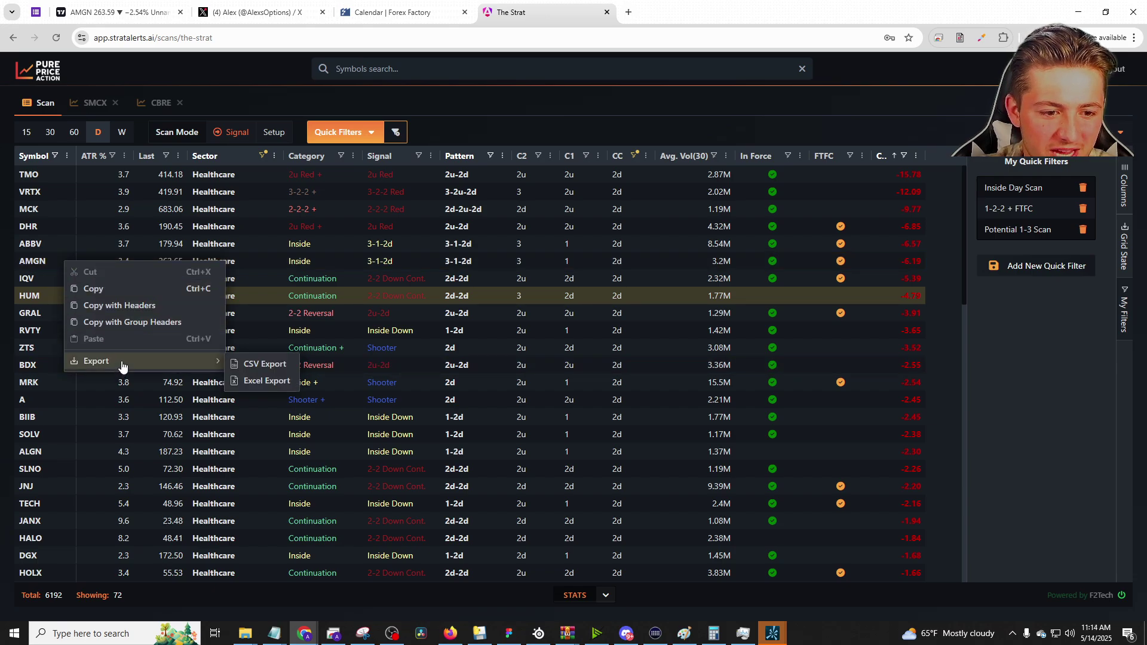
click(265, 365)
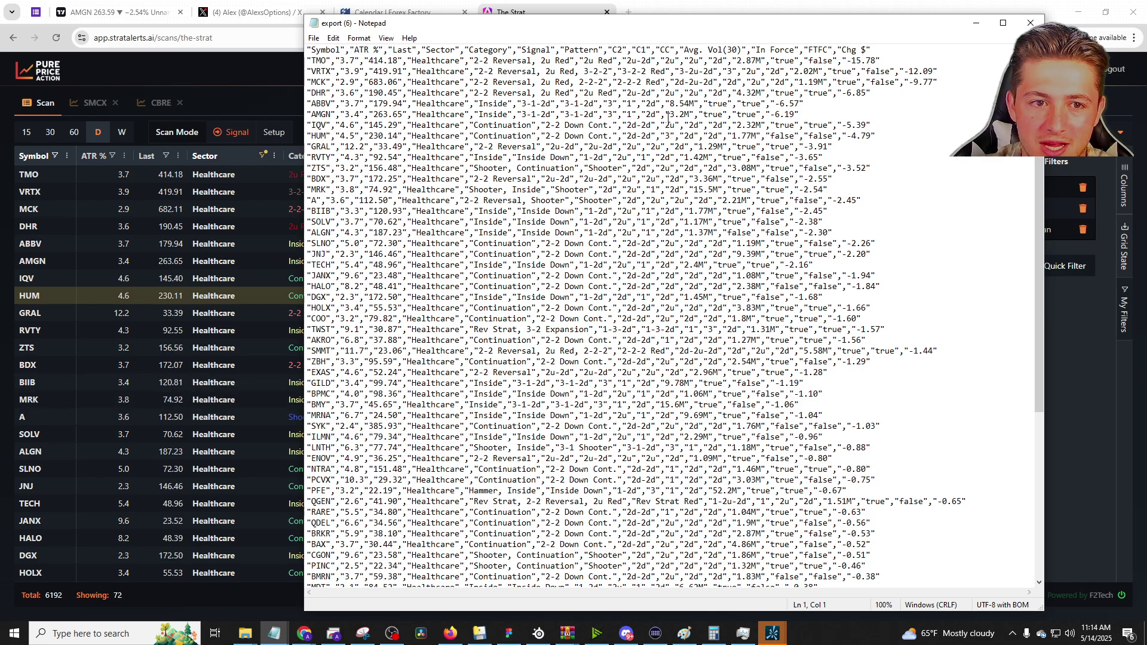
key(ctrl+a)
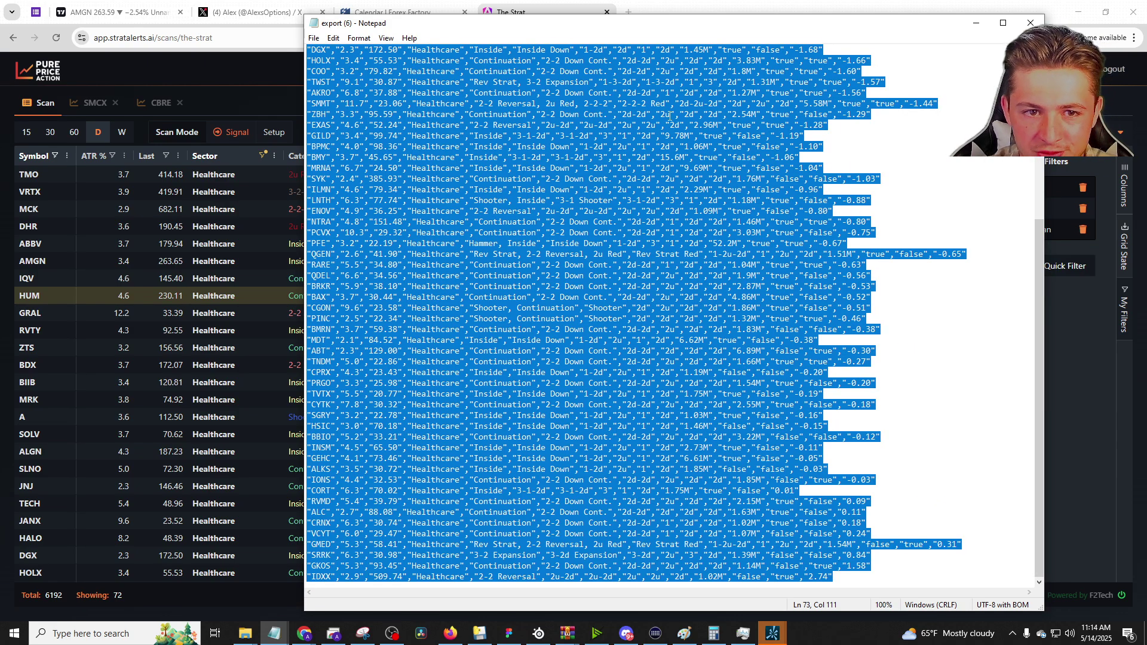
Step: Switch the scan to weekly, reset filters, and filter CC to 2u
click(964, 27)
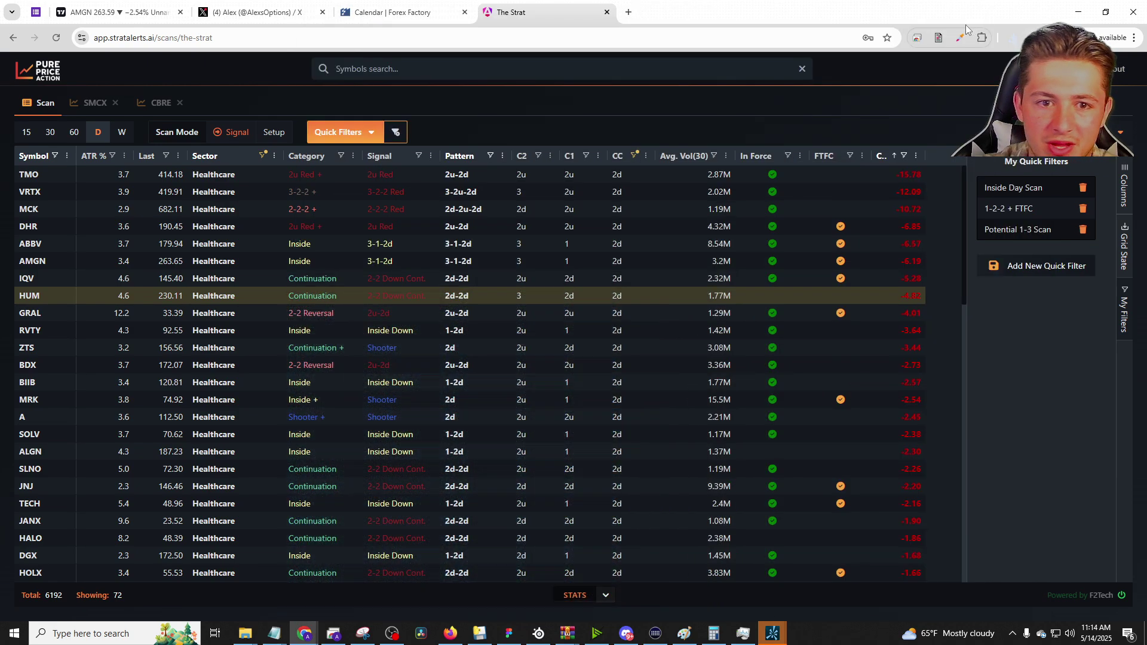
click(122, 132)
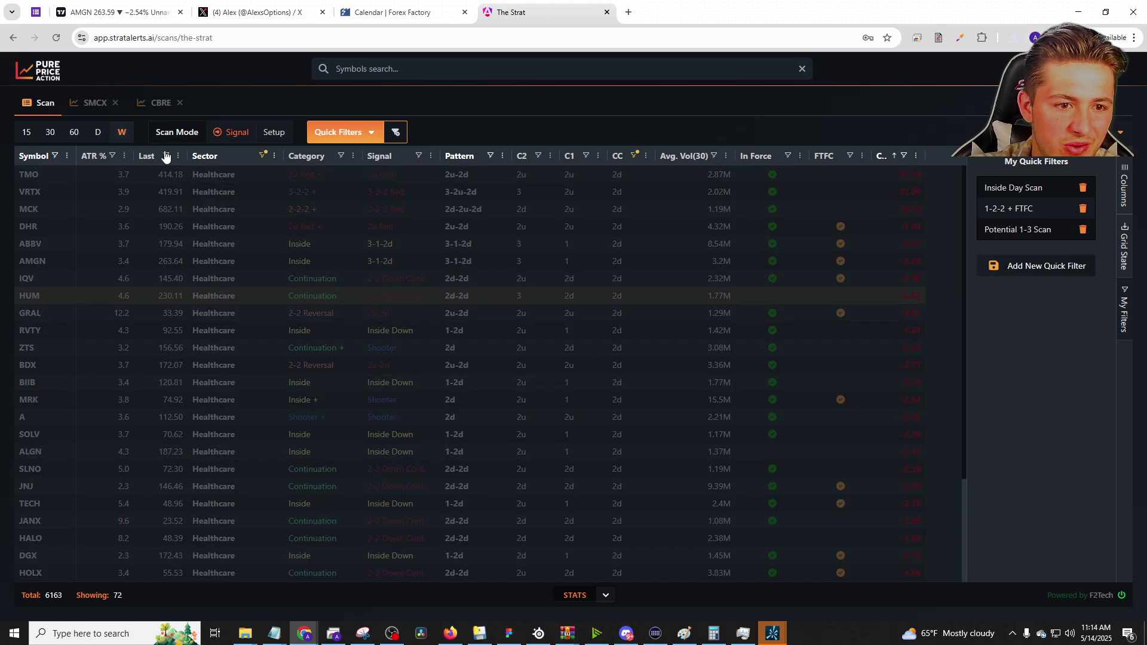
click(396, 132)
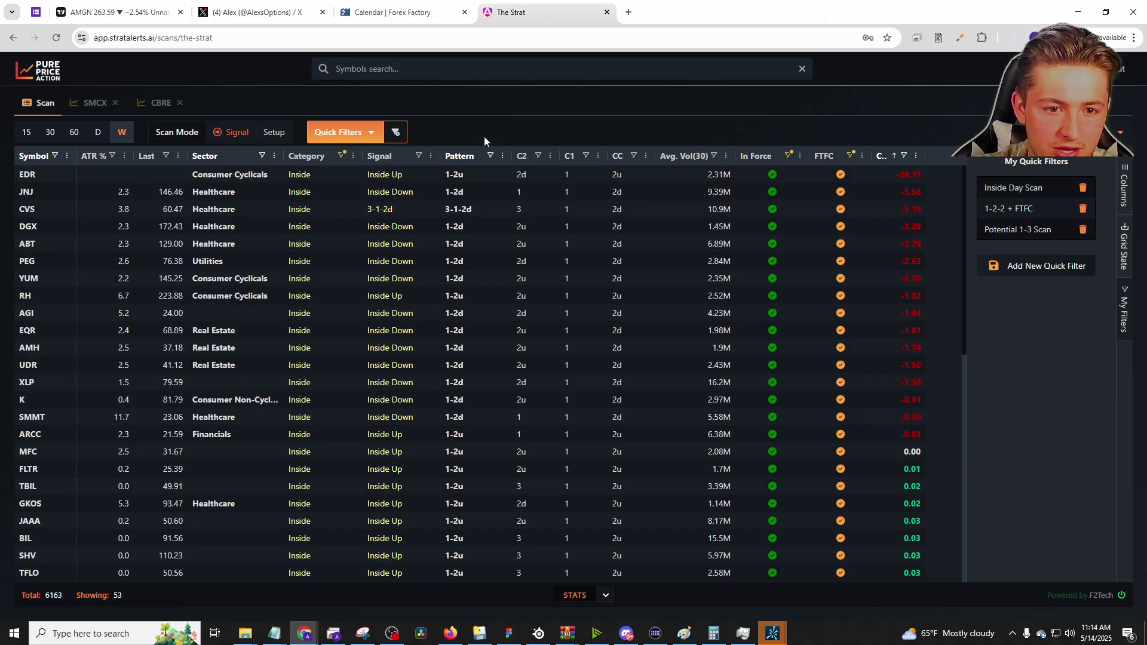
click(634, 156)
text(2u)
key(Return)
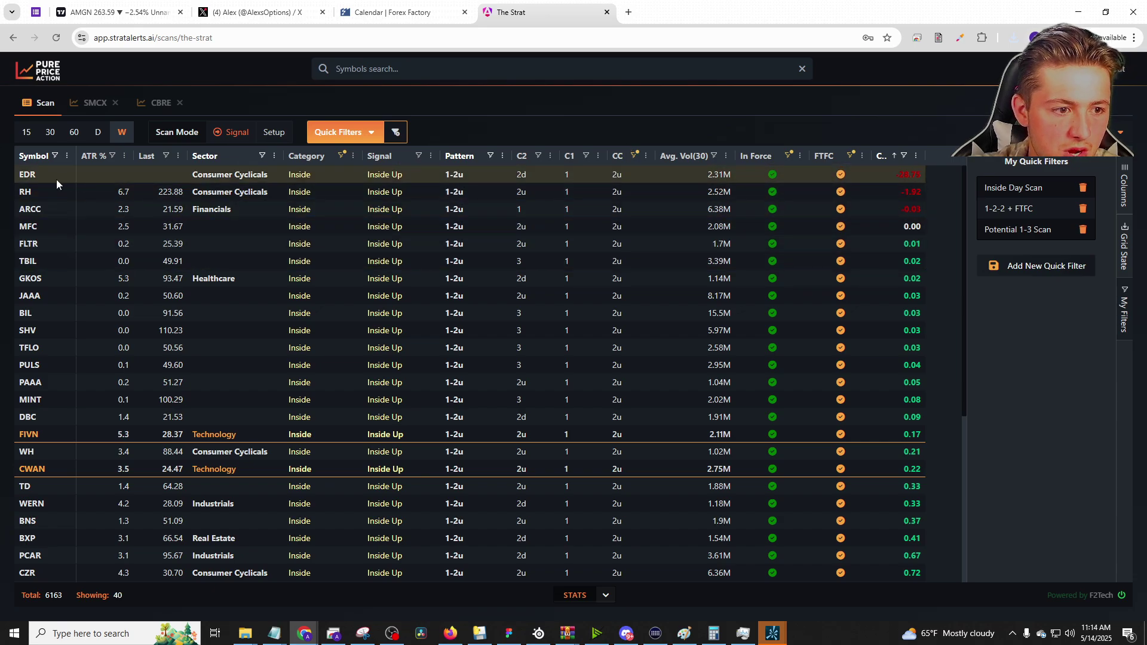
Step: Add filters Last at least 50 and ATR % at least 2
click(178, 158)
text(100)
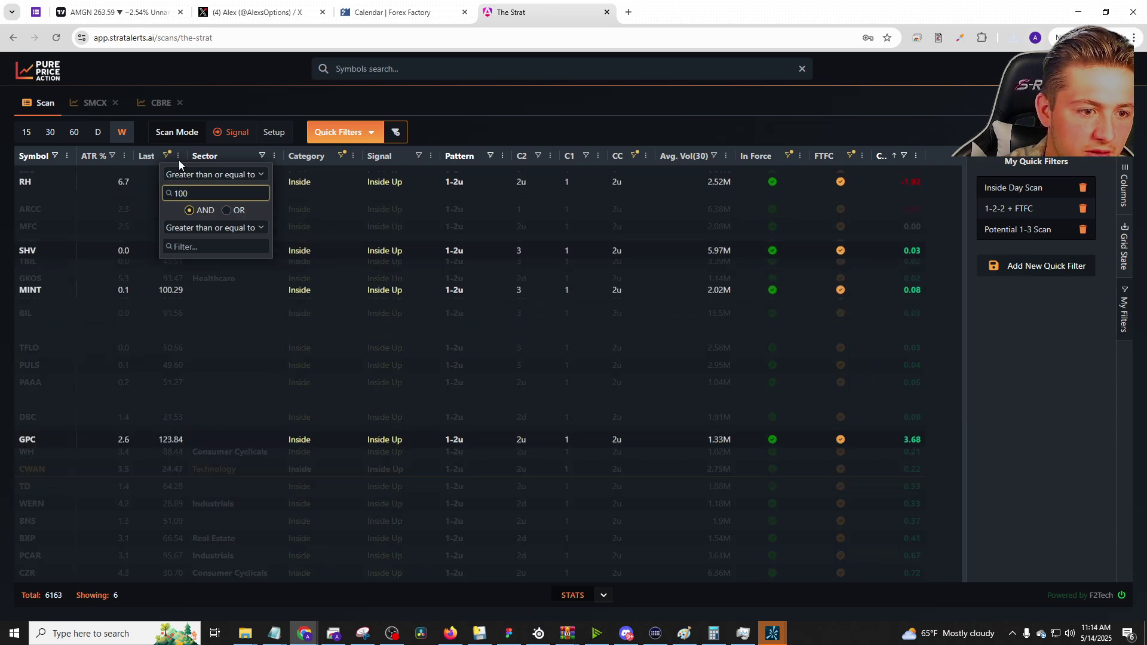
key(BackSpace)
key(BackSpace)
key(BackSpace)
text(50)
click(446, 139)
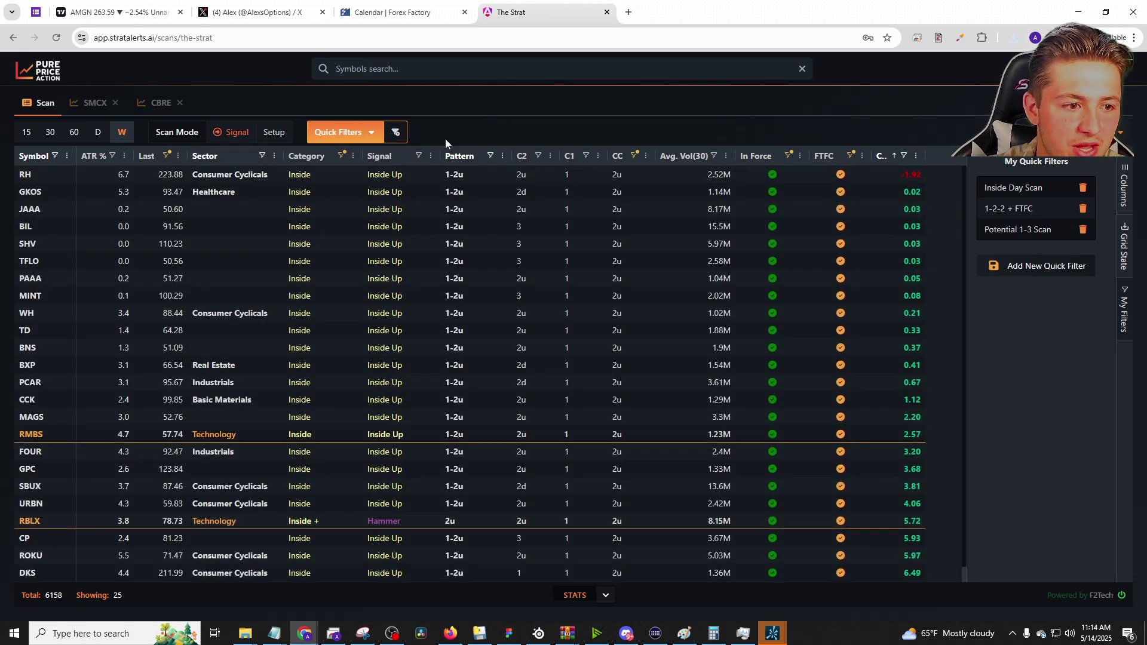
click(112, 156)
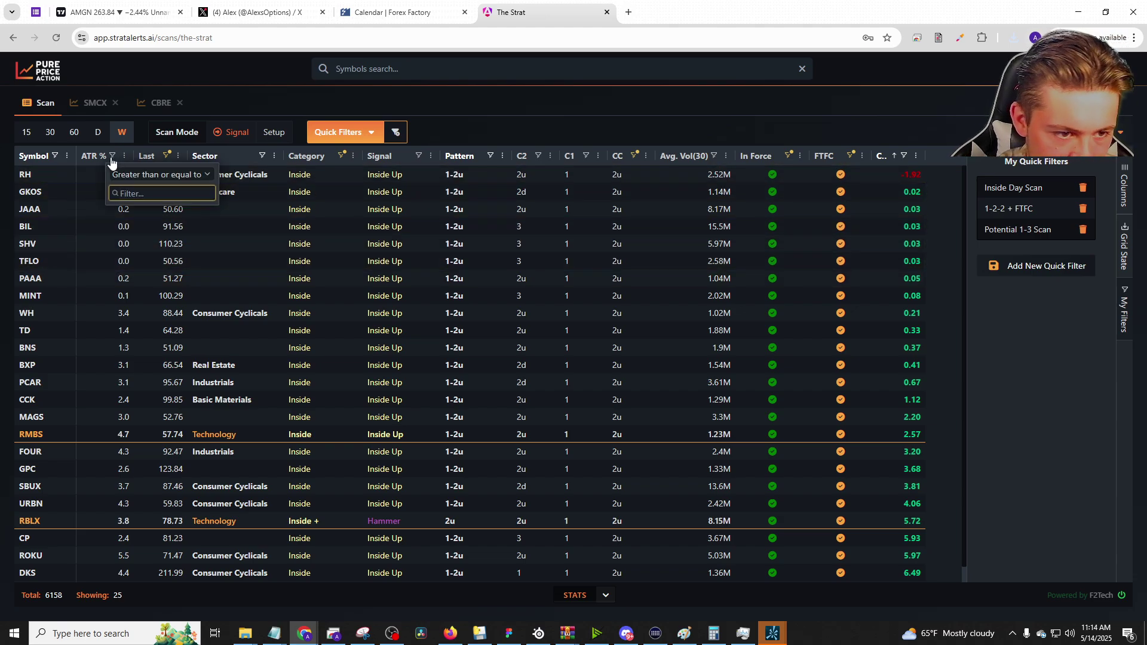
text(2)
click(488, 124)
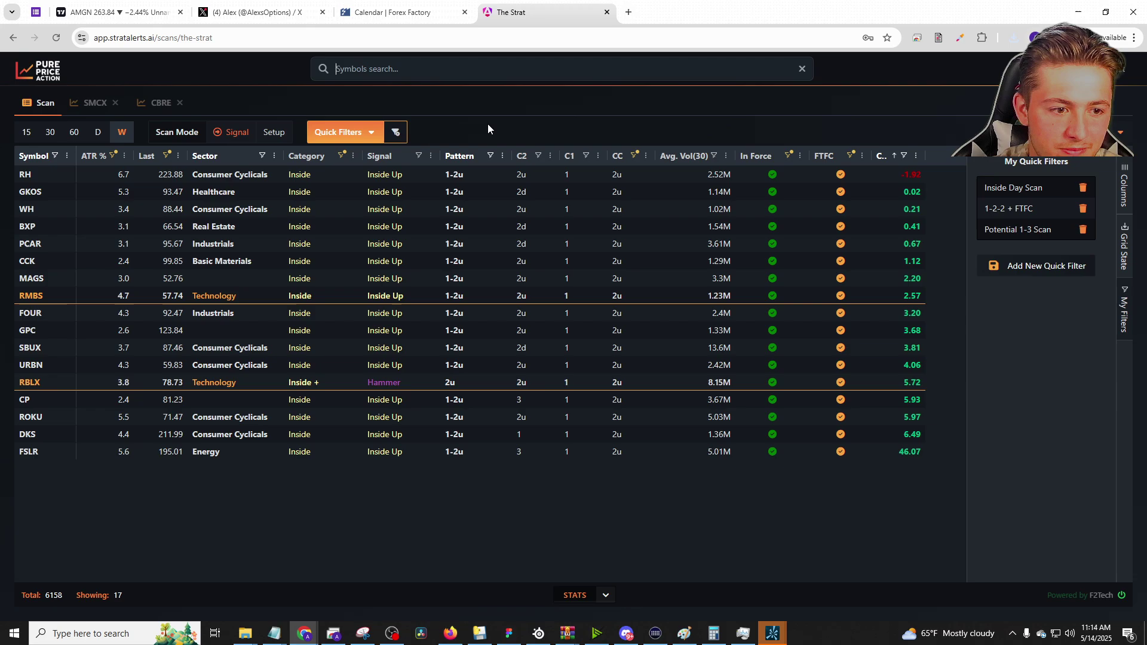
Step: Export the 17 filtered weekly rows as CSV to export (7).csv
right_click(65, 180)
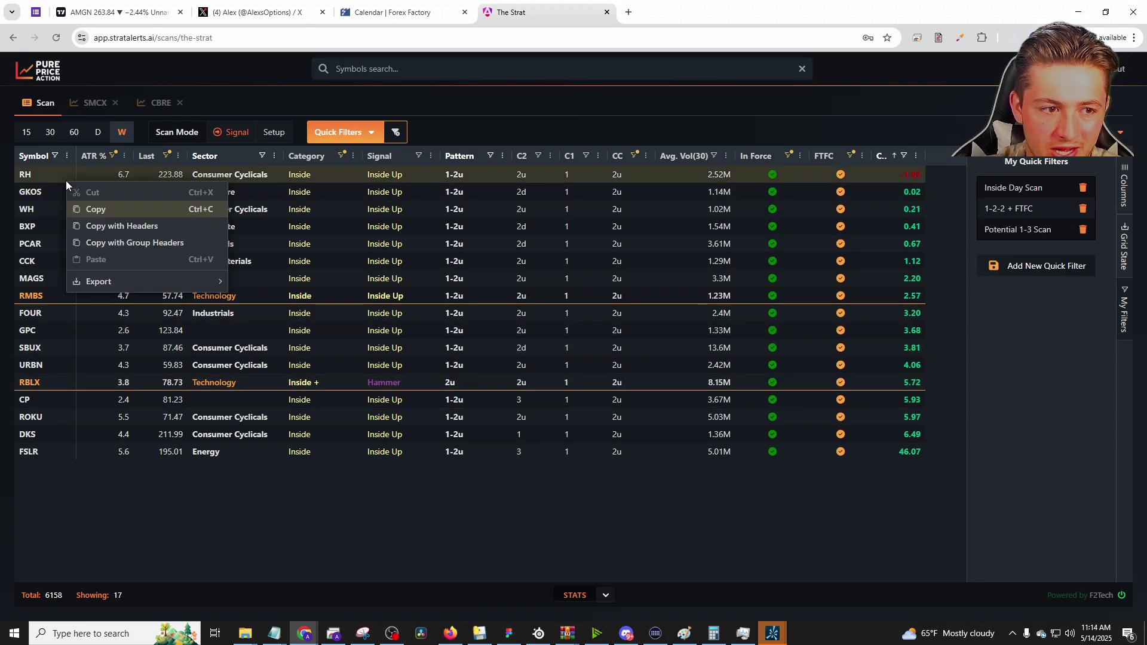
click(76, 205)
right_click(67, 176)
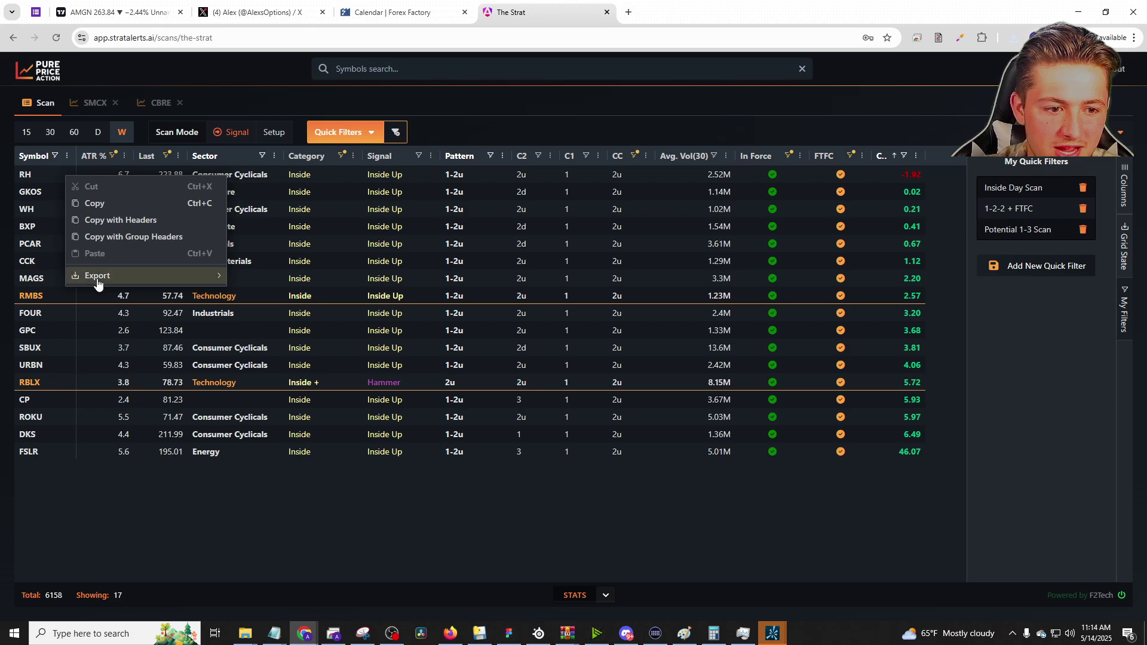
click(257, 276)
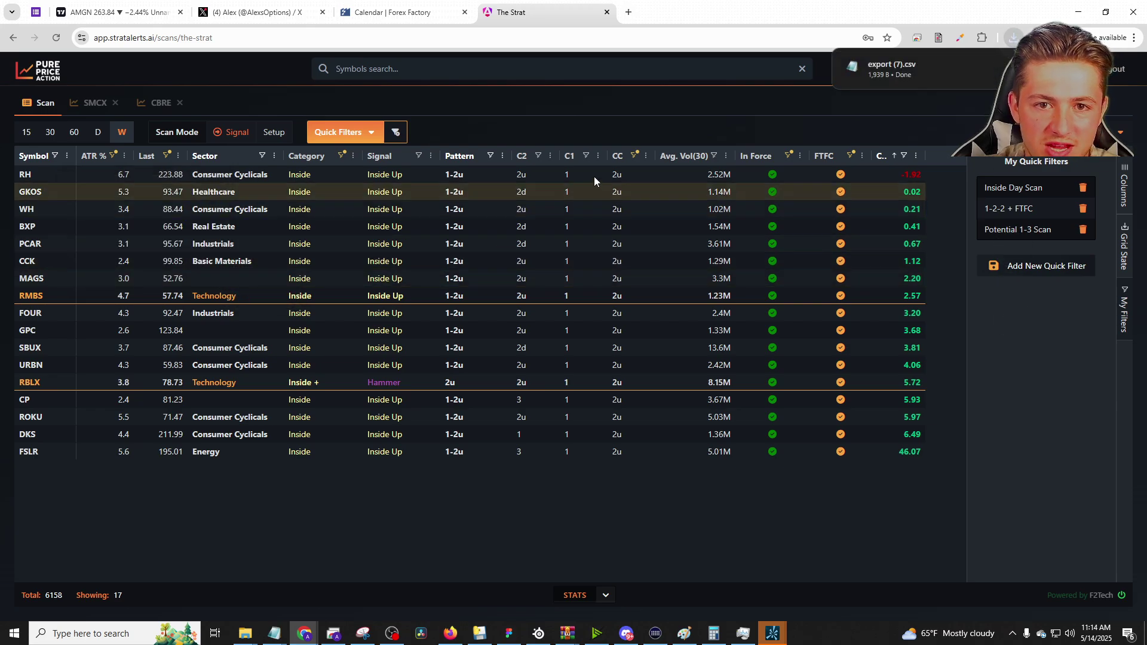
Step: Open ChatGPT in a new tab and attach export (7).csv from downloads
click(628, 12)
text(chatg)
key(Return)
click(1014, 38)
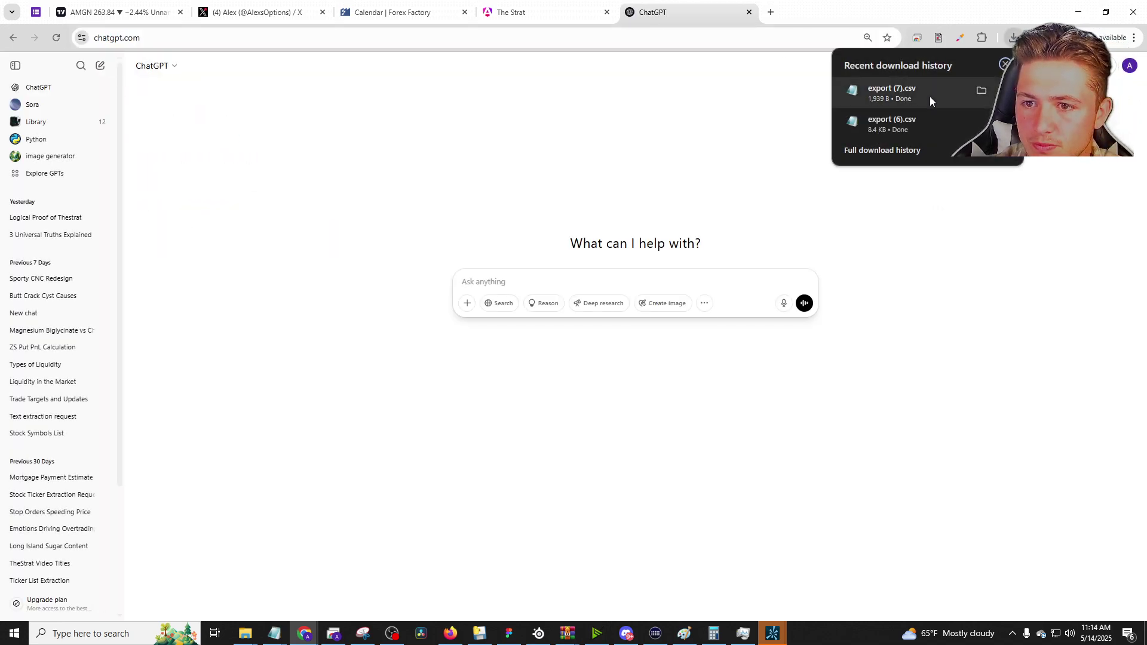
drag(930, 95, 561, 300)
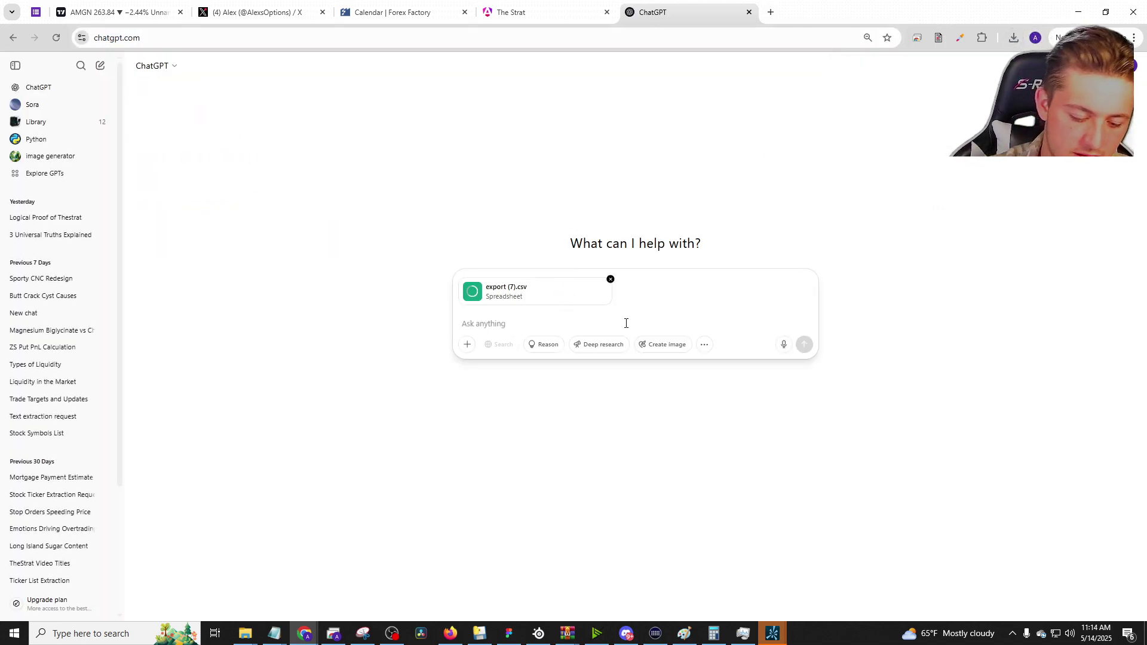
Step: Ask for the symbols as a comma separated list and select the answer
text(Give me the symb)
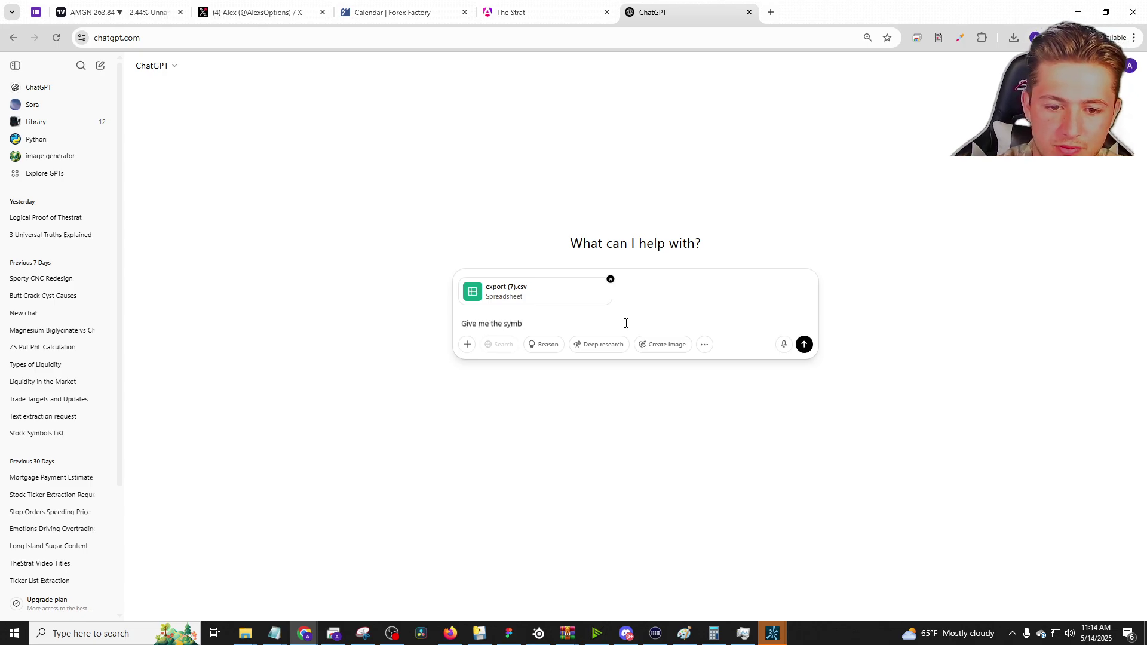
text(ols as a comma seperaet)
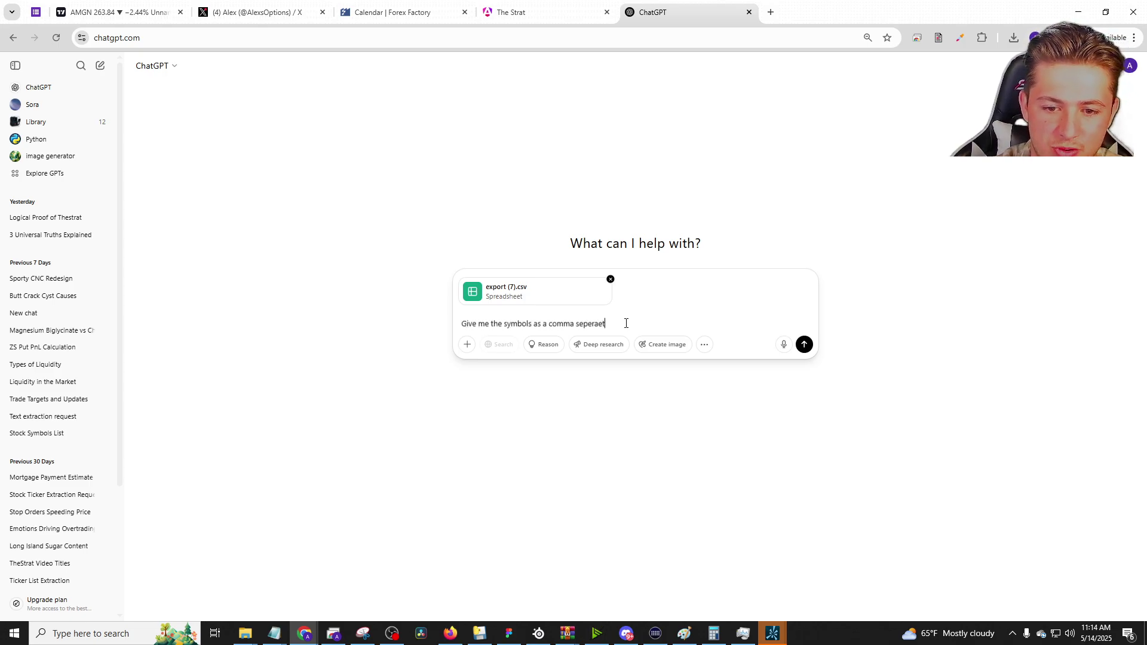
key(BackSpace)
key(BackSpace)
key(BackSpace)
key(BackSpace)
key(BackSpace)
key(BackSpace)
key(BackSpace)
key(BackSpace)
text(seperated )
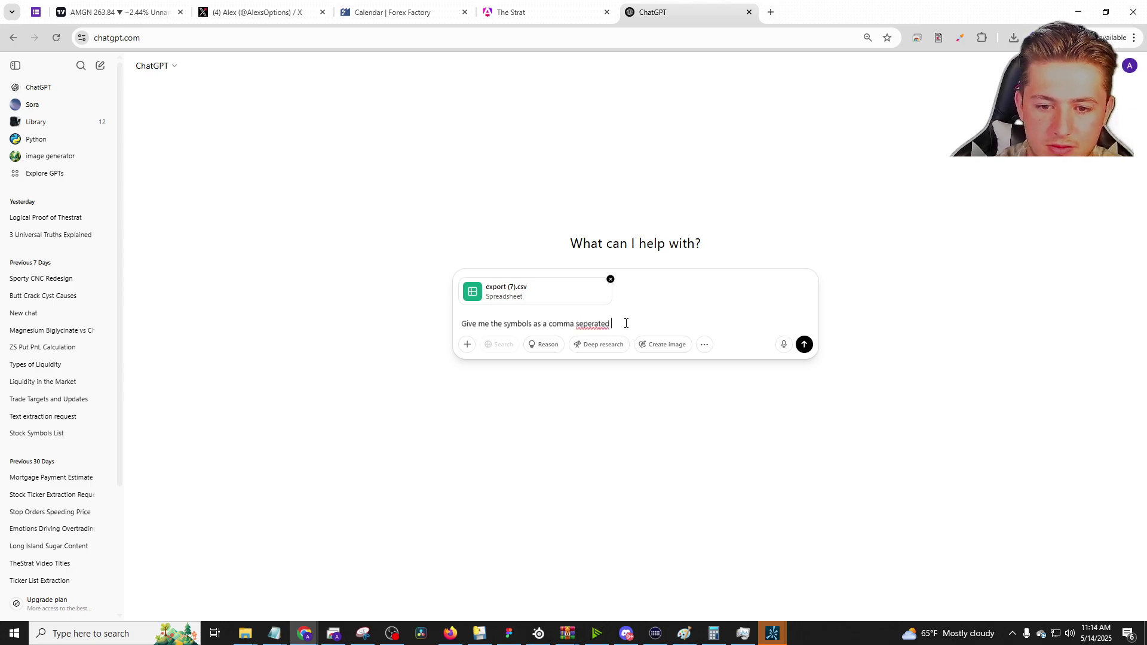
text(list)
key(Return)
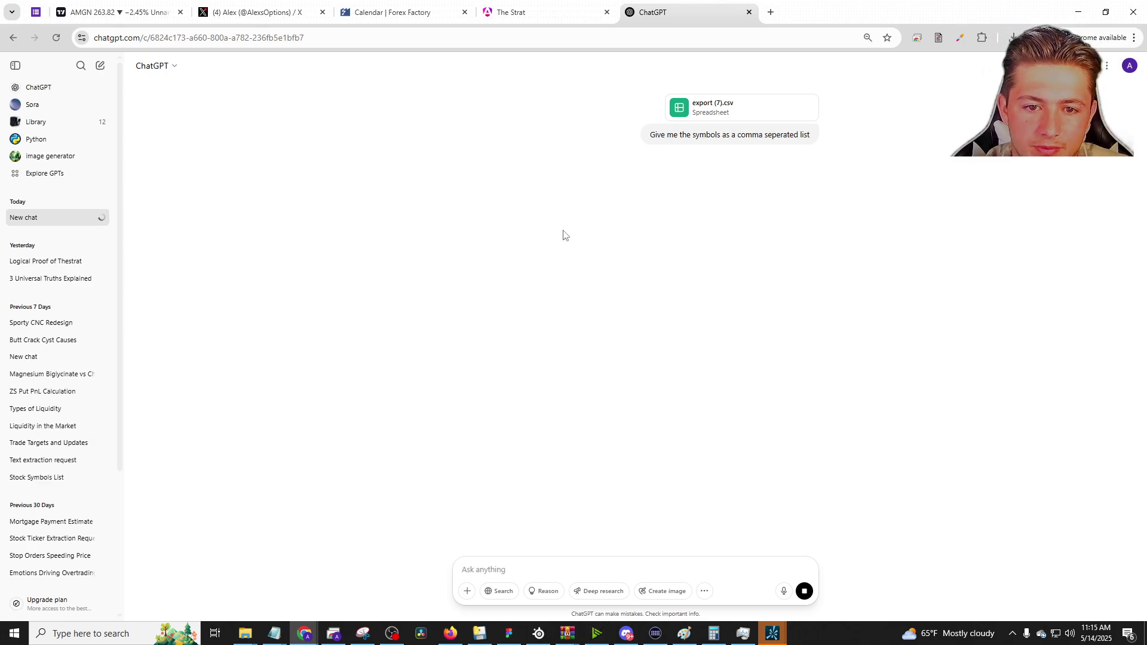
key(alt+Tab)
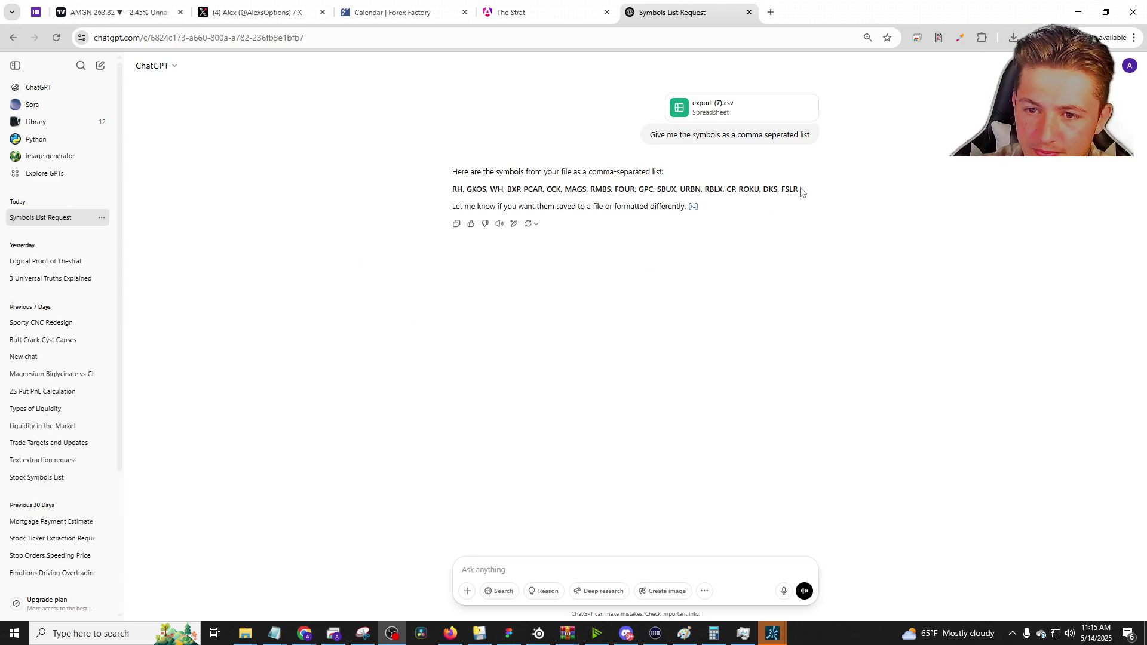
drag(801, 191, 456, 192)
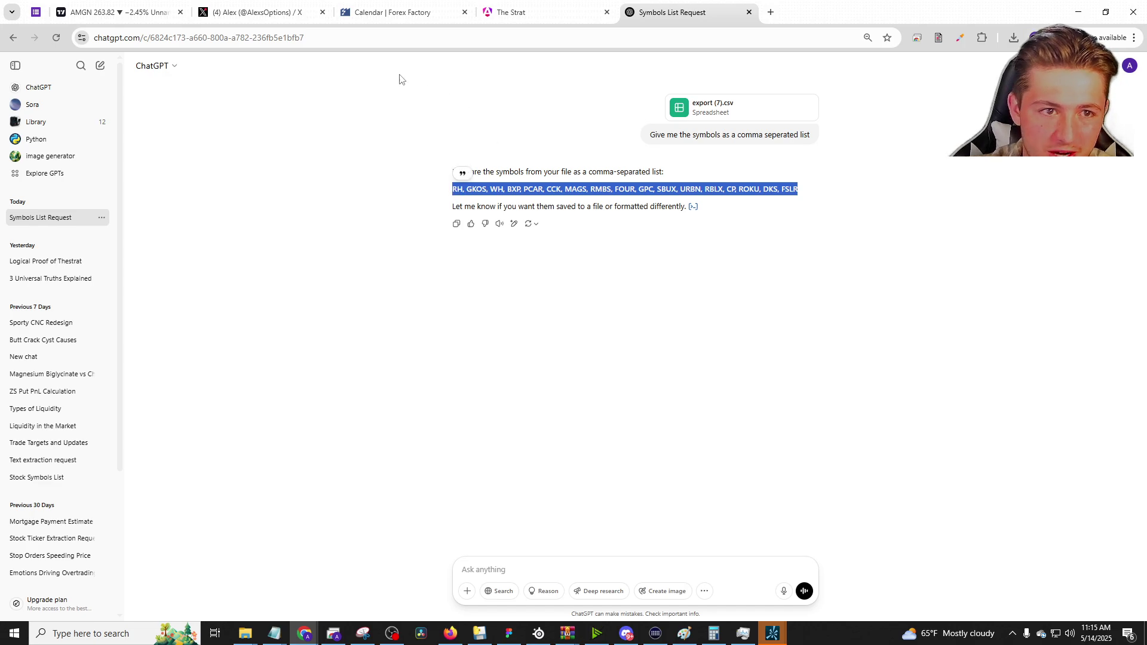
Step: Paste the 17 symbols into Symbols search on the 30-minute timeframe with Setup scan mode
click(538, 12)
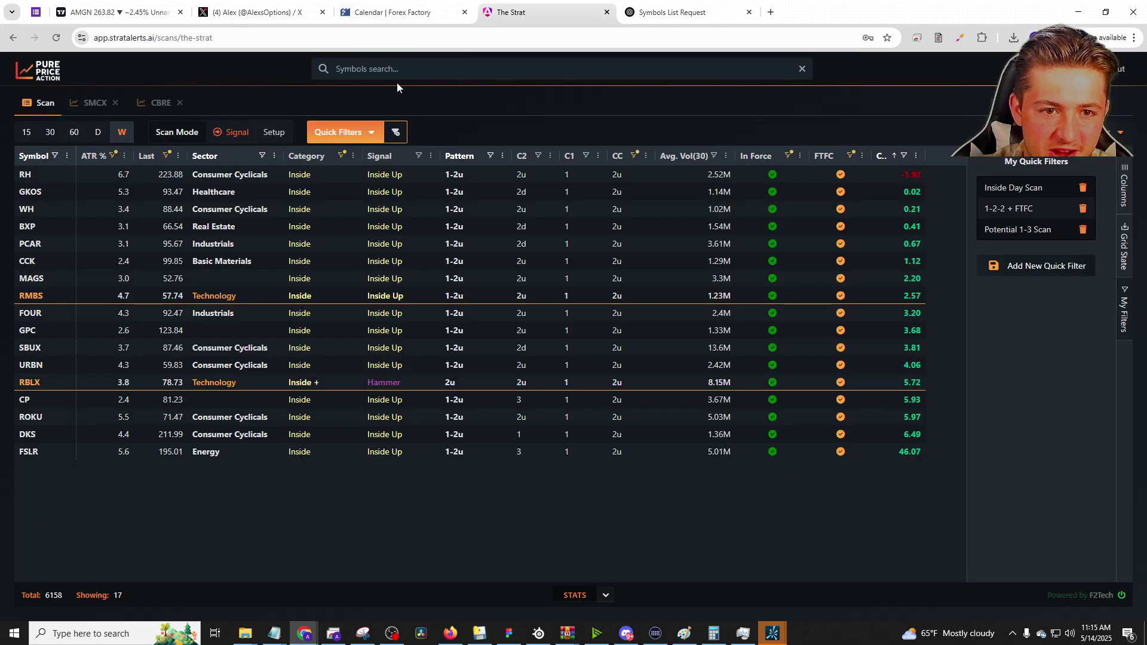
click(51, 135)
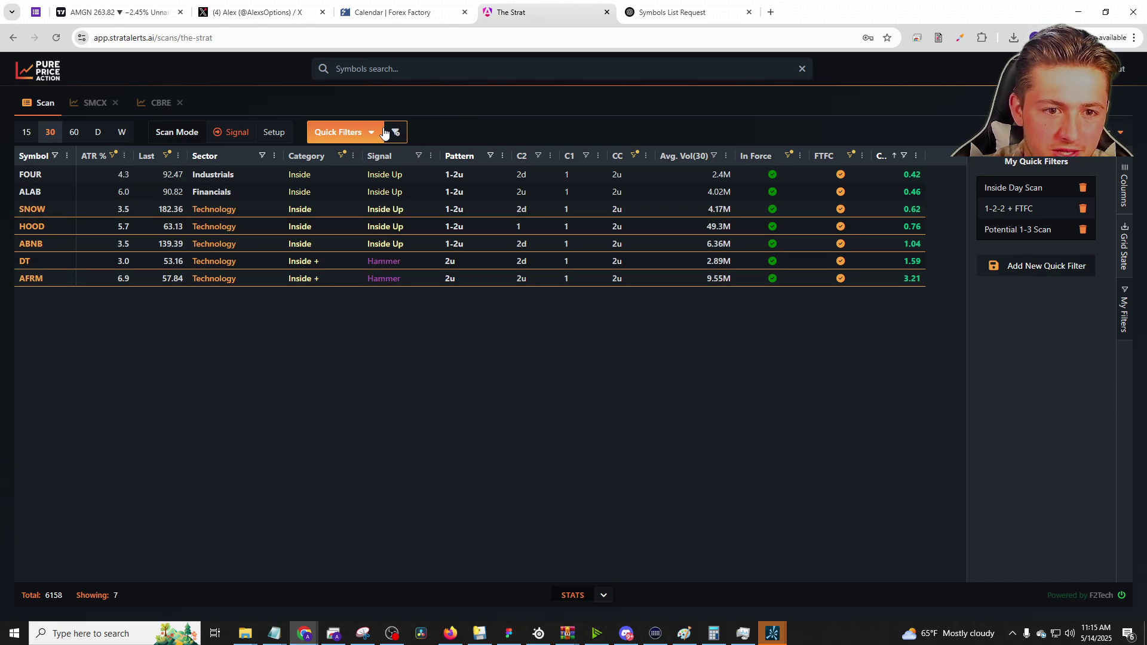
click(389, 67)
text(RH, GKOS, WH, BXP, PCAR, CCK, MAGS, RMBS, FOUR, GPC, SBUX, URBN, RBLX, CP, ROKU, DKS, FSLR)
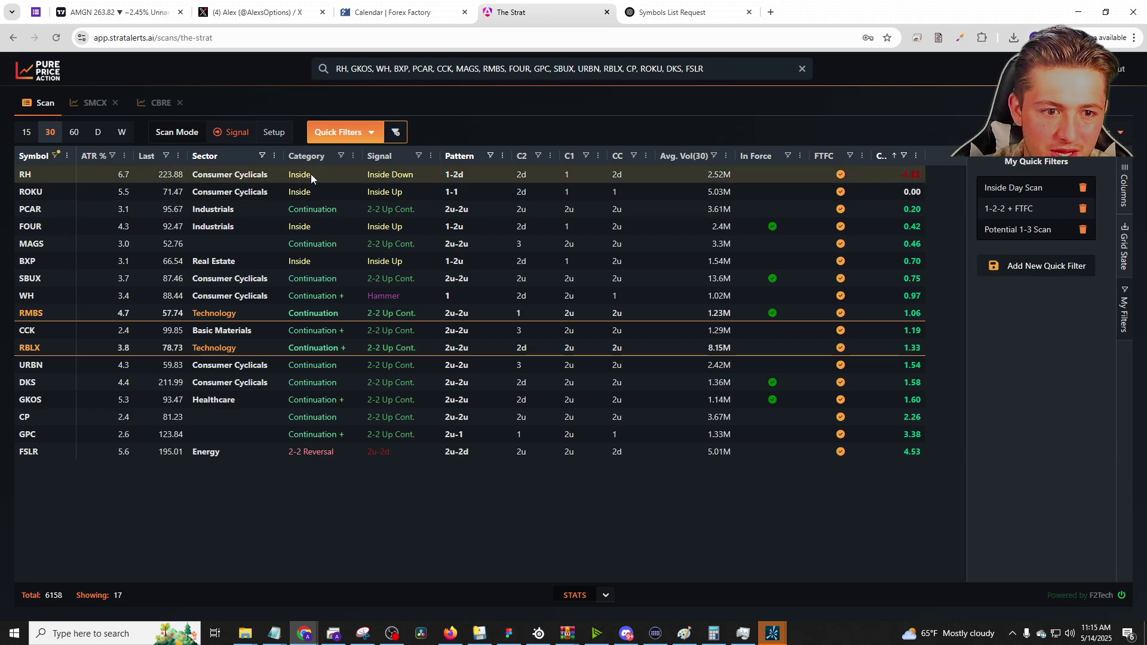
click(274, 133)
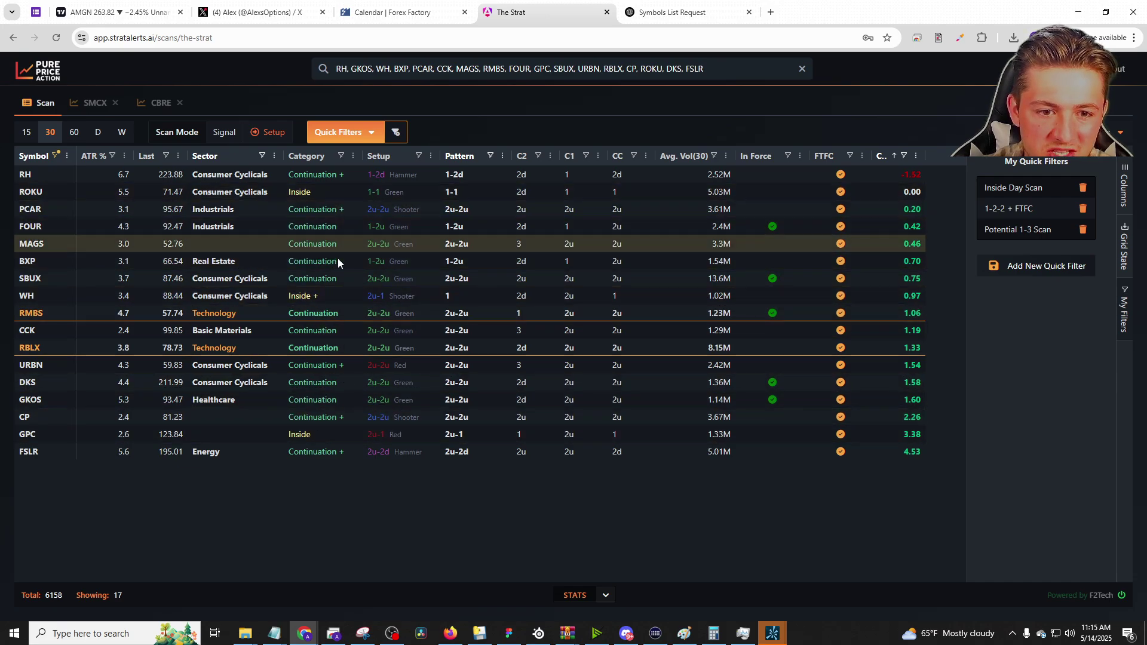
drag(719, 69, 254, 69)
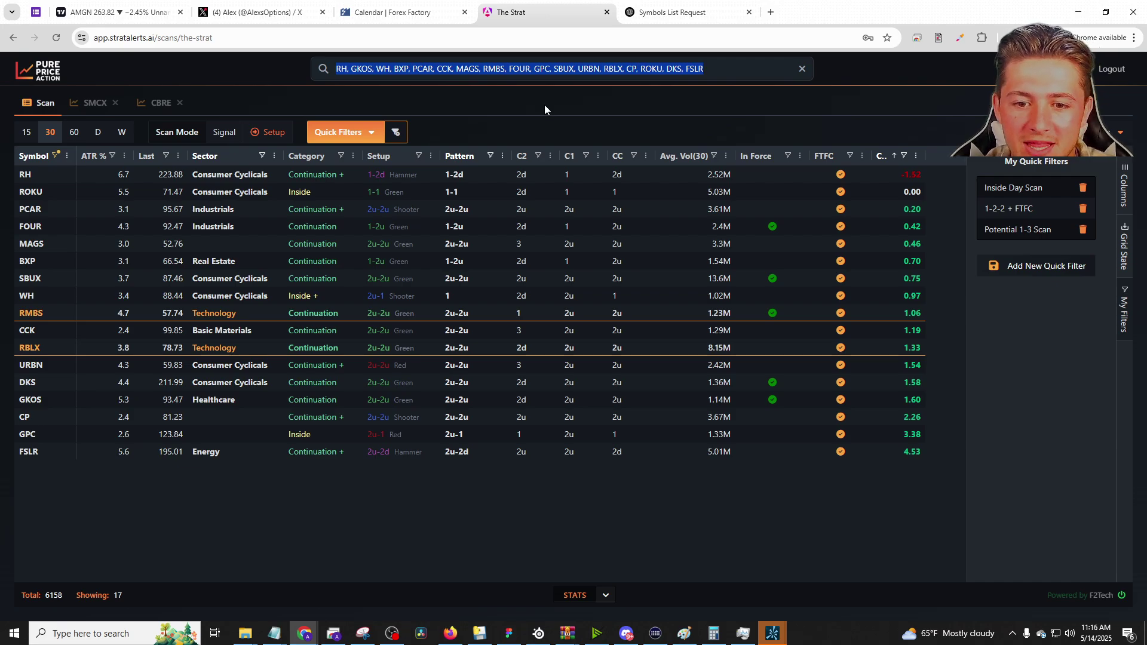
click(634, 502)
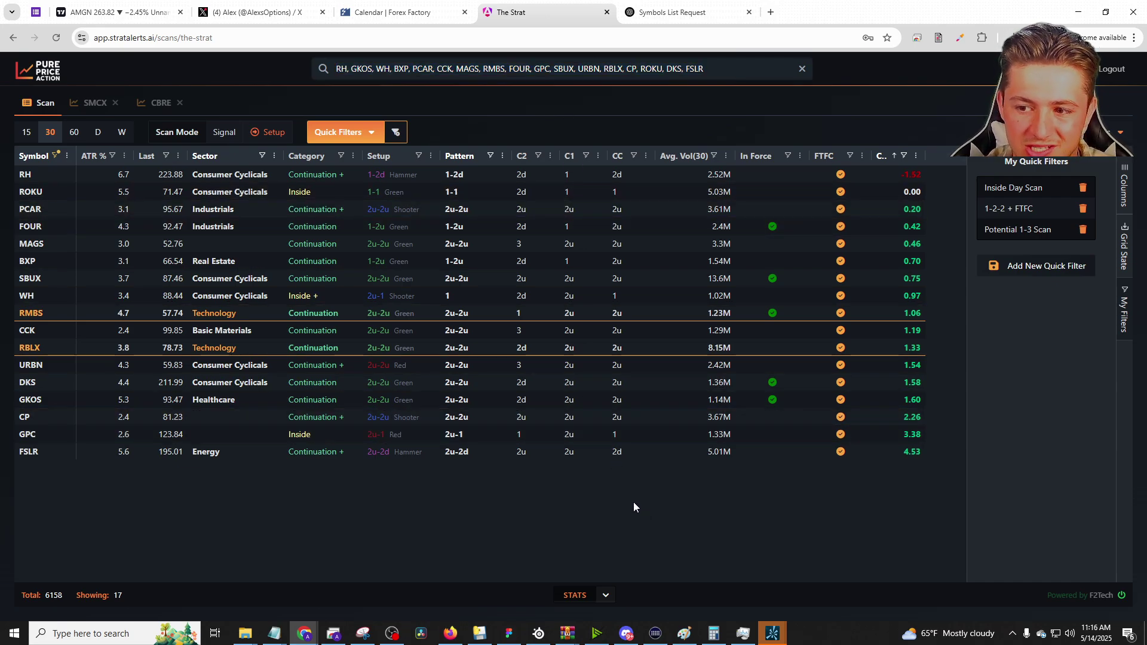